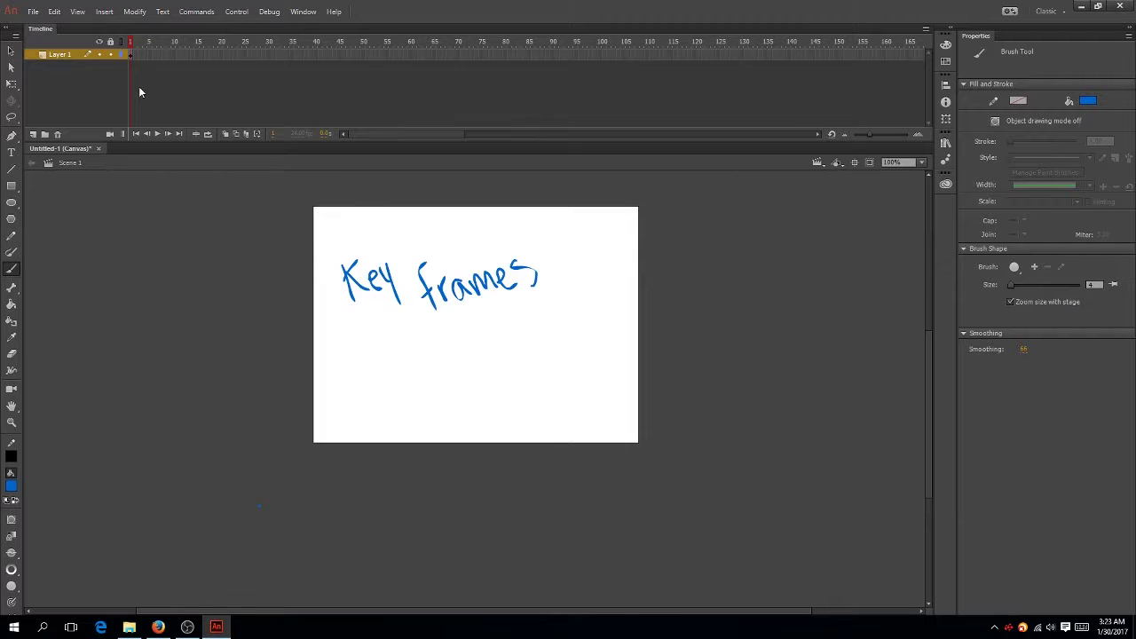
- Insert a frame after frame 1 on Layer 1 and add a keyframe at frame 3 holding the same lettering
right_click(129, 55)
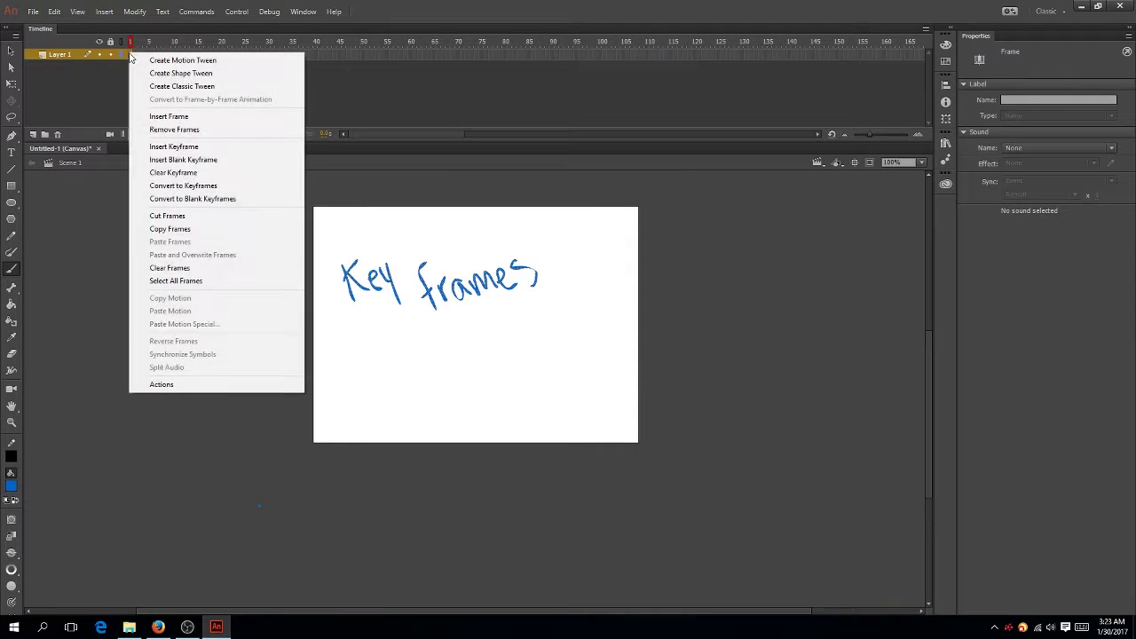
click(196, 117)
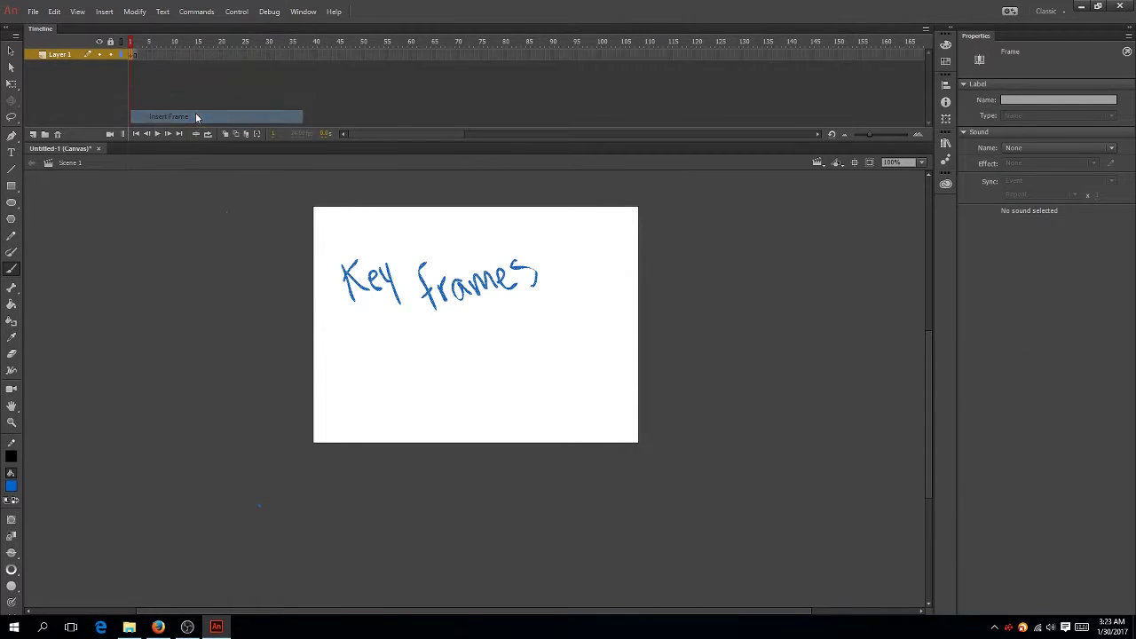
click(141, 55)
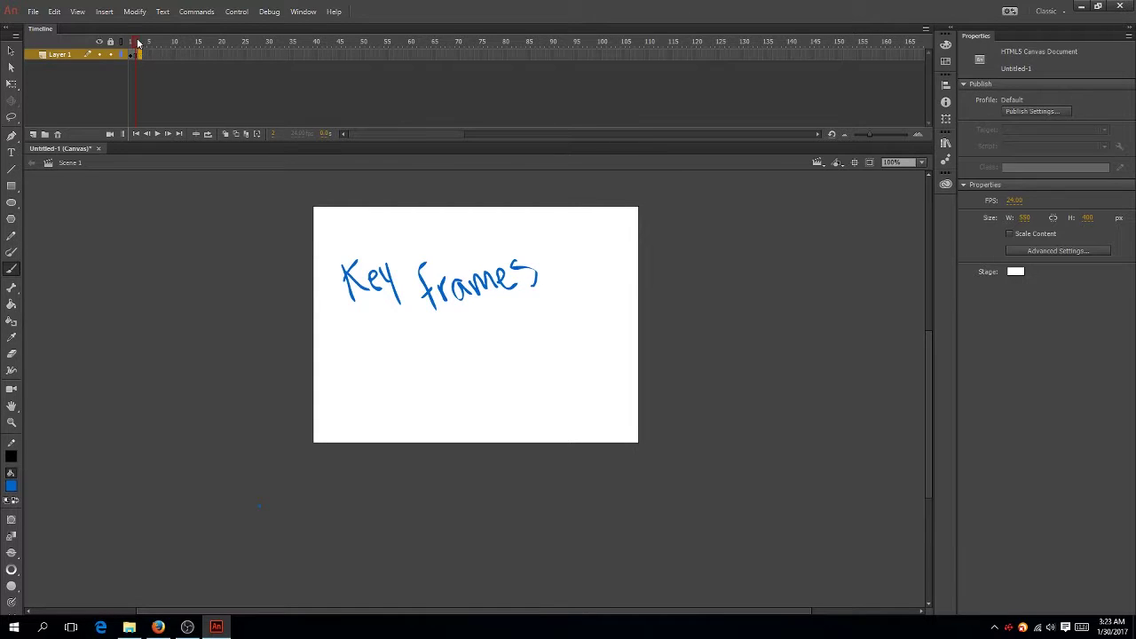
right_click(140, 55)
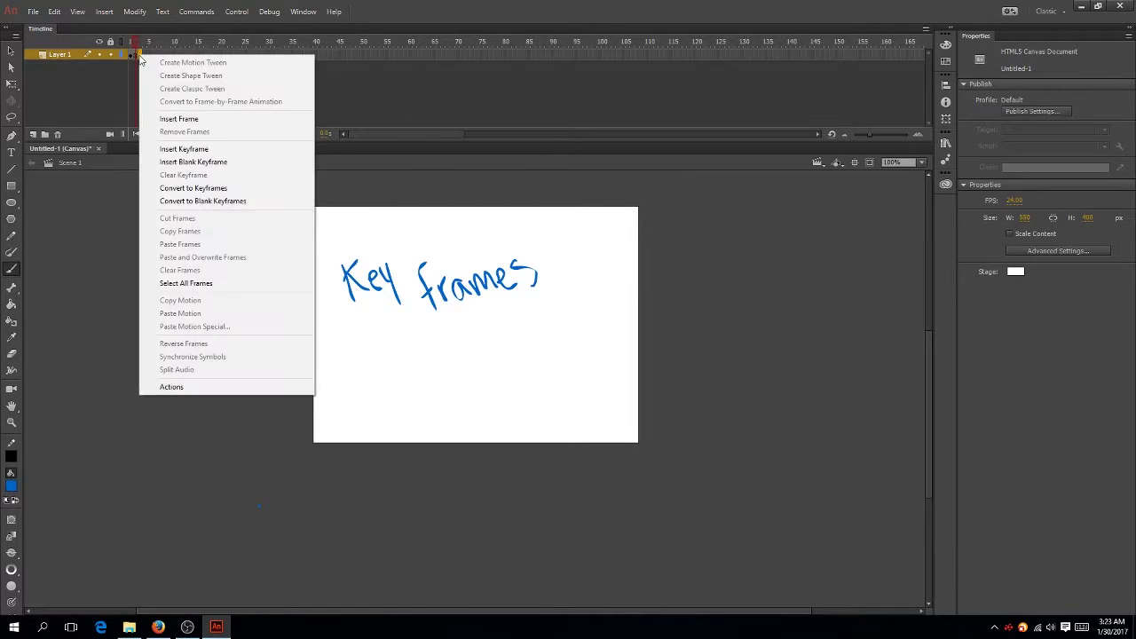
click(195, 149)
click(129, 42)
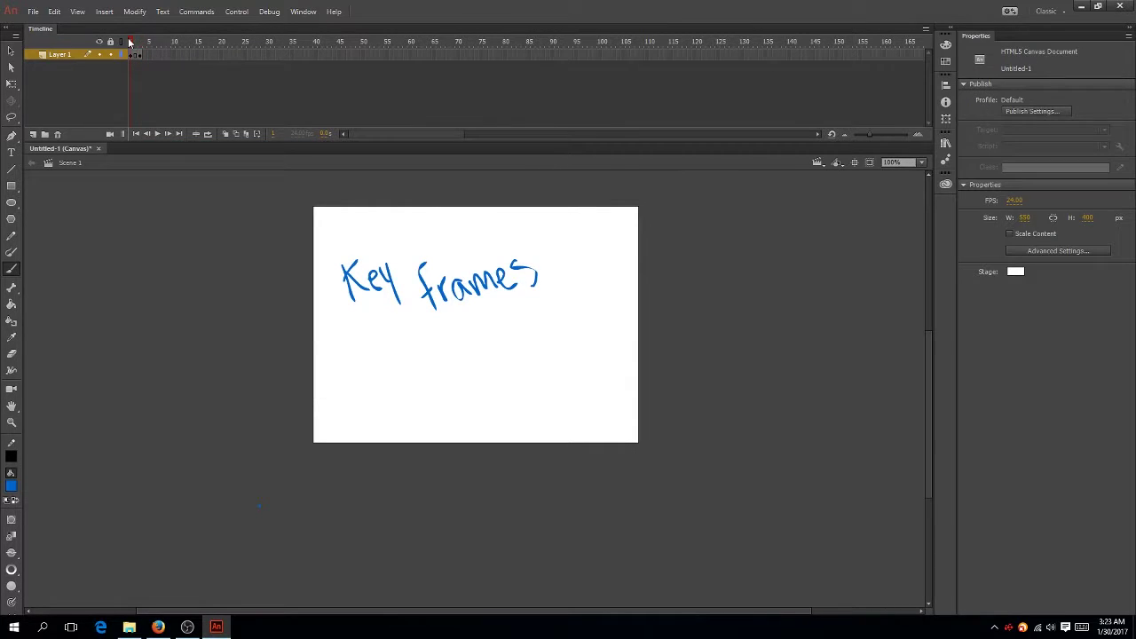
click(139, 42)
click(140, 55)
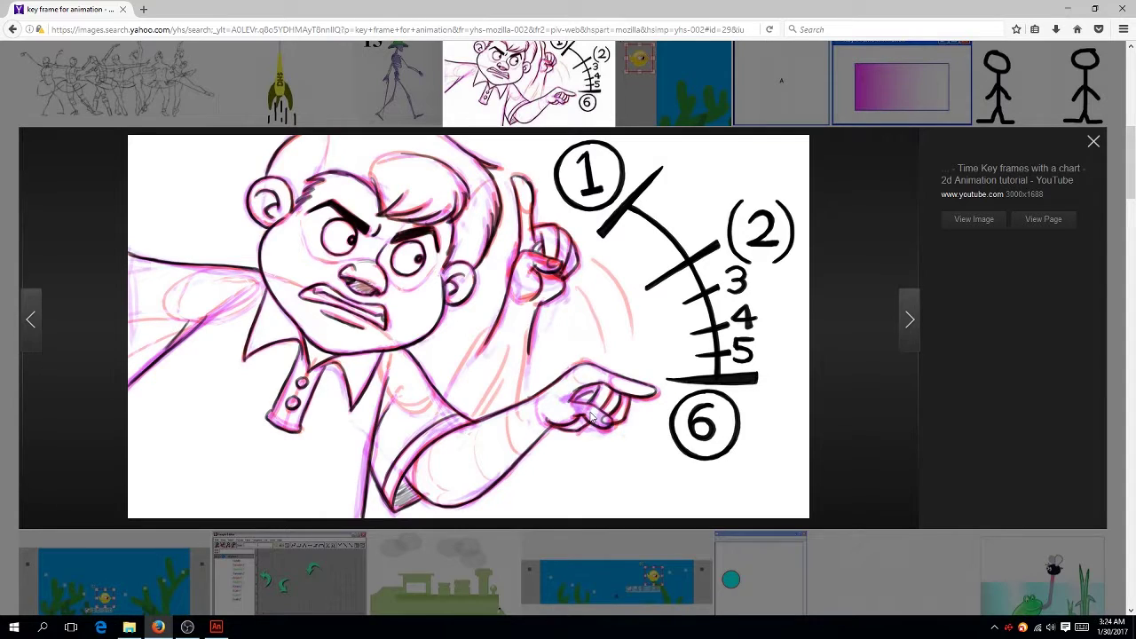
- In the Firefox image search results, close the enlarged keyframe timing chart picture and browse further down
click(1093, 141)
scroll(680, 275, down, 2)
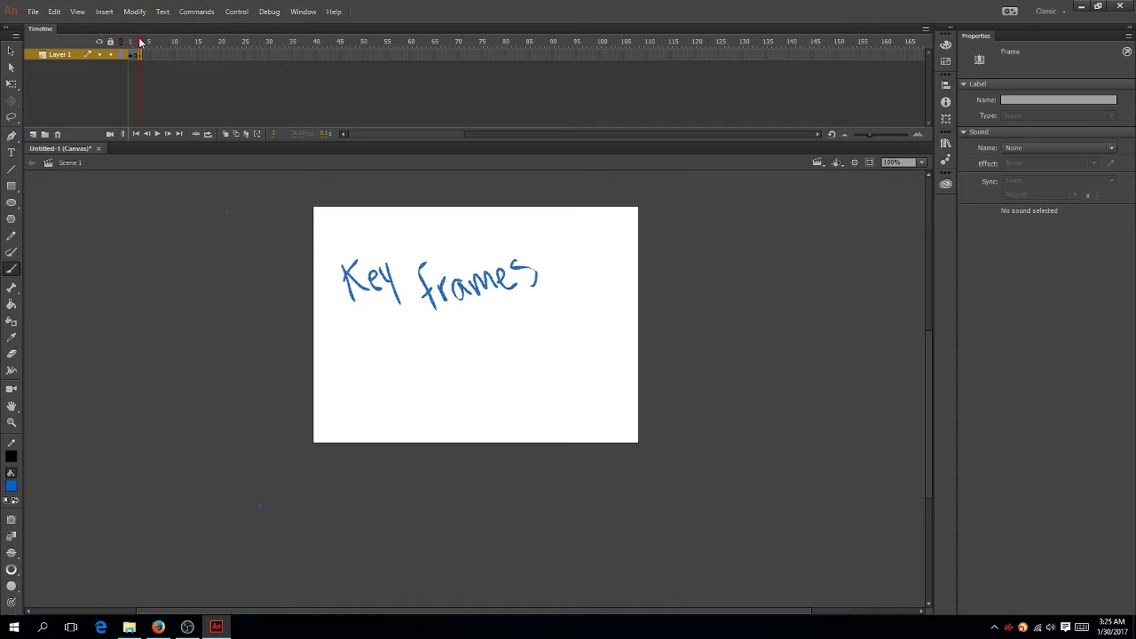
- Insert another in-between frame at frame 2 of Layer 1 so the second keyframe shifts to frame 4
click(139, 42)
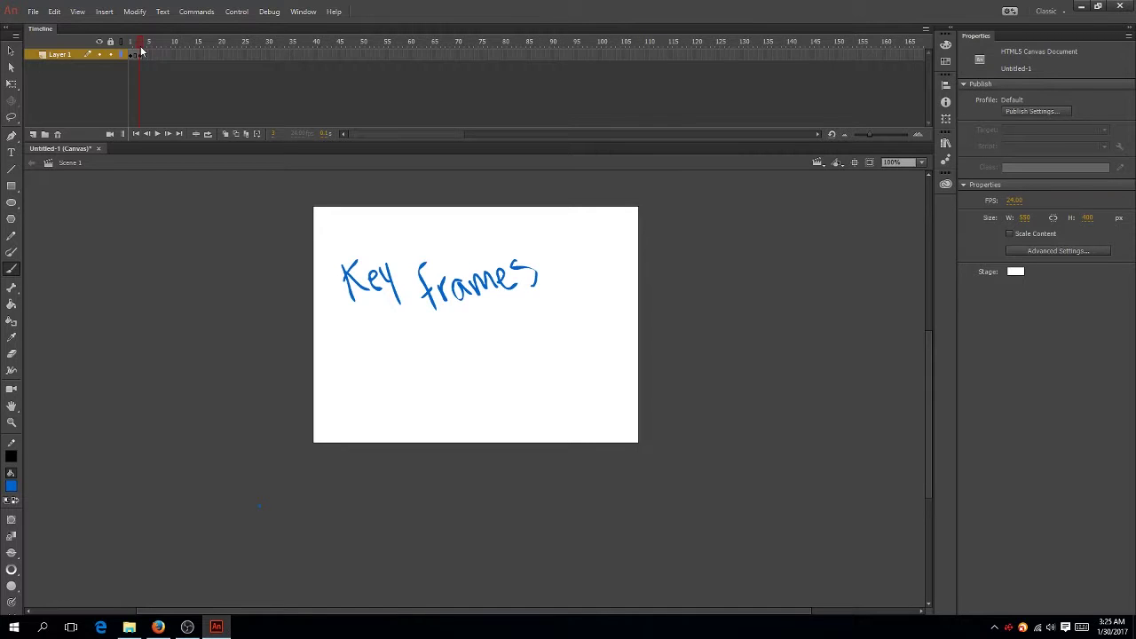
click(133, 55)
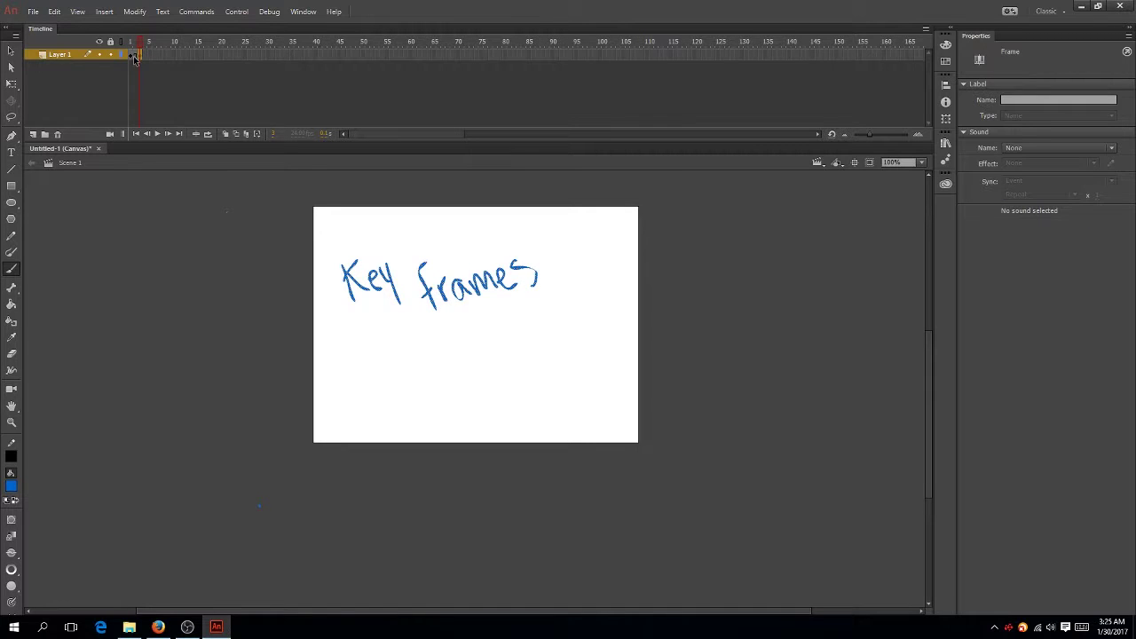
right_click(134, 56)
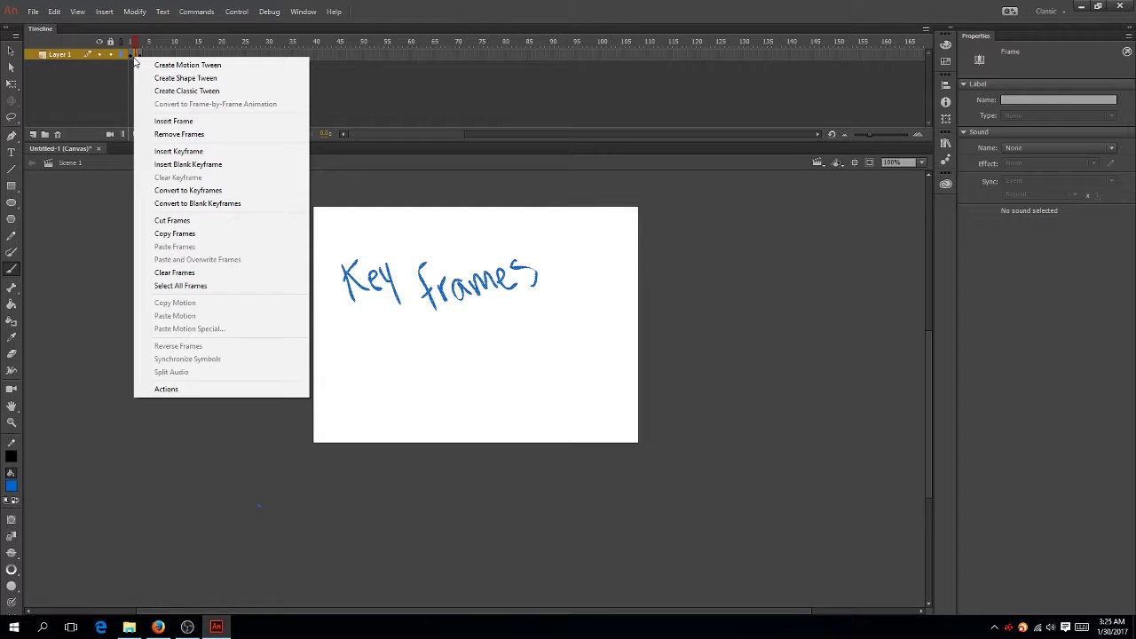
click(173, 121)
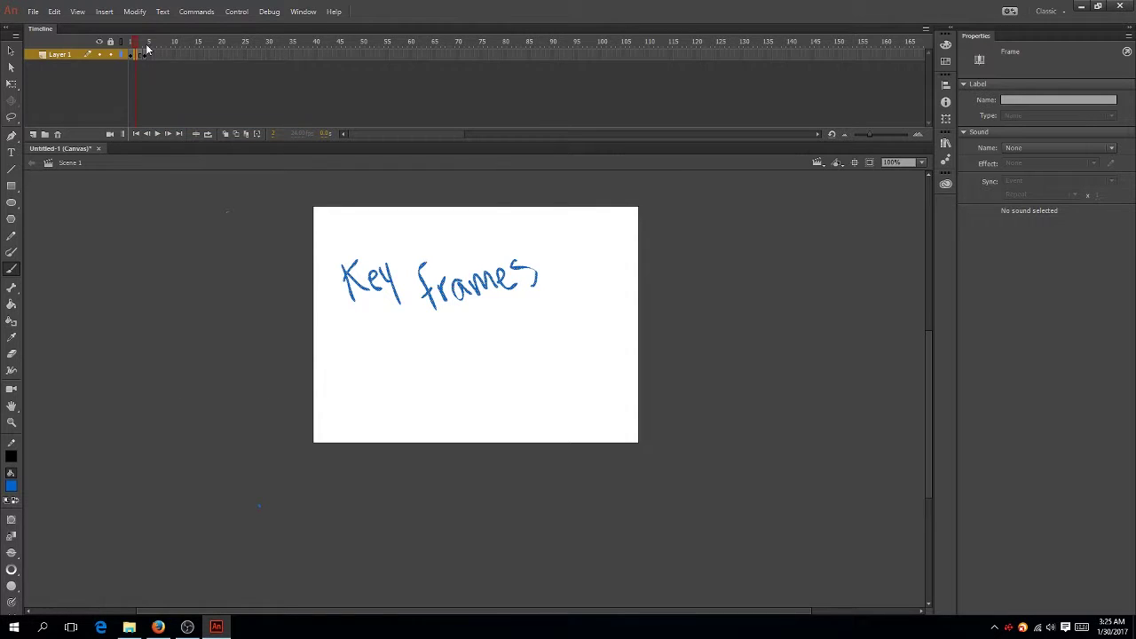
click(148, 57)
- Move the "Key frames" lettering on frame 4 about 40 px to the right and 43 px down
click(11, 51)
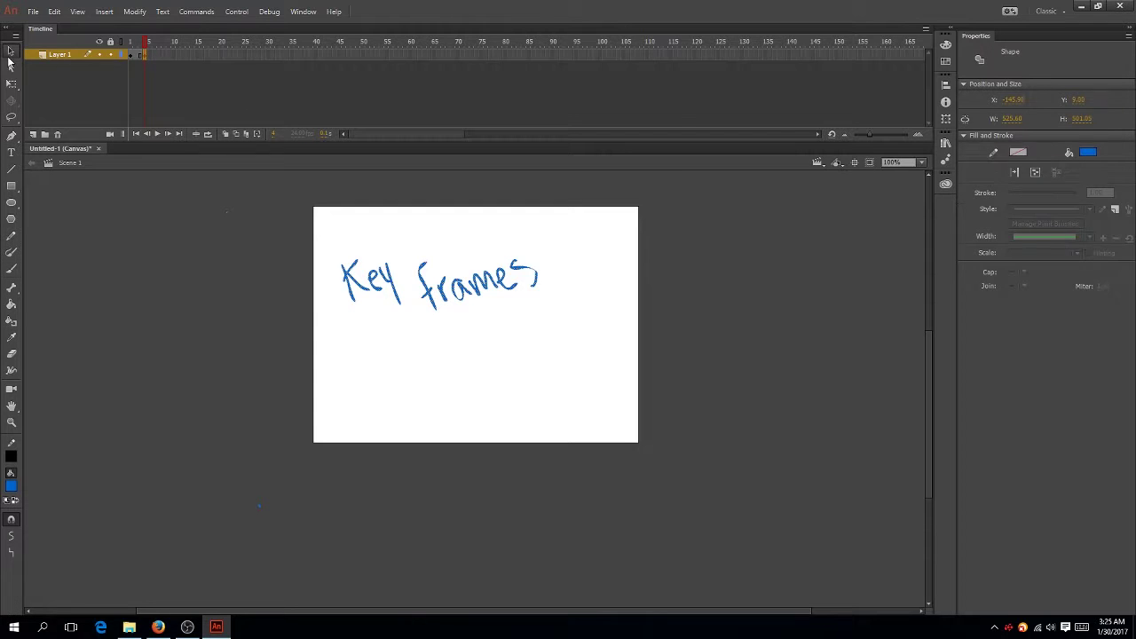
drag(396, 290, 418, 314)
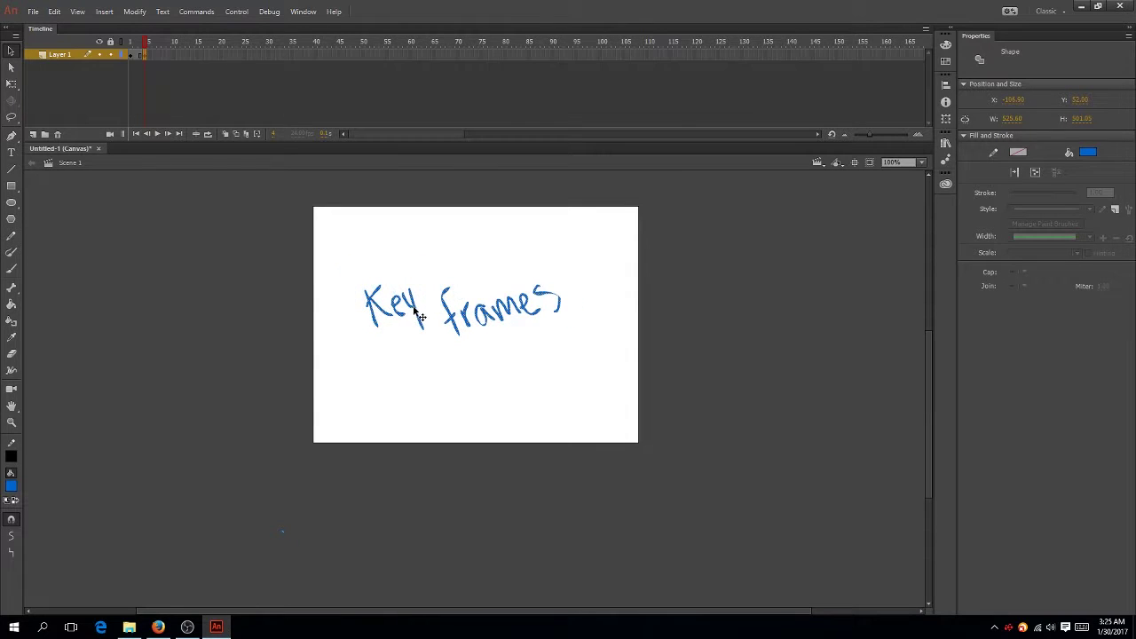
drag(146, 45, 145, 58)
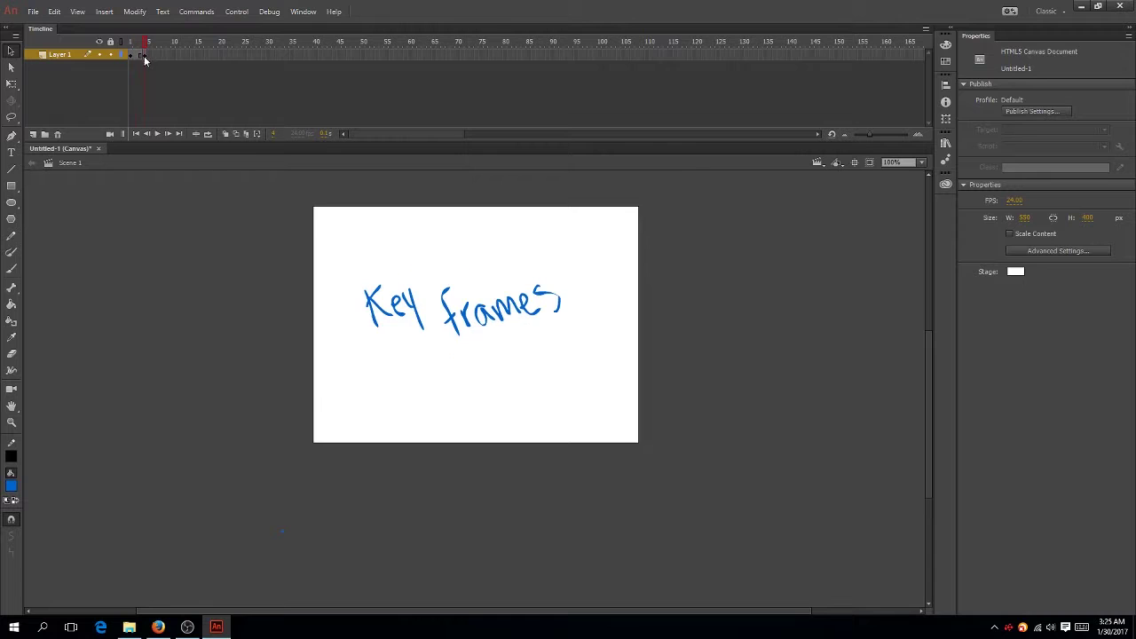
- Add two regular frames after the keyframe at frame 4, extending Layer 1 to frame 6
right_click(144, 56)
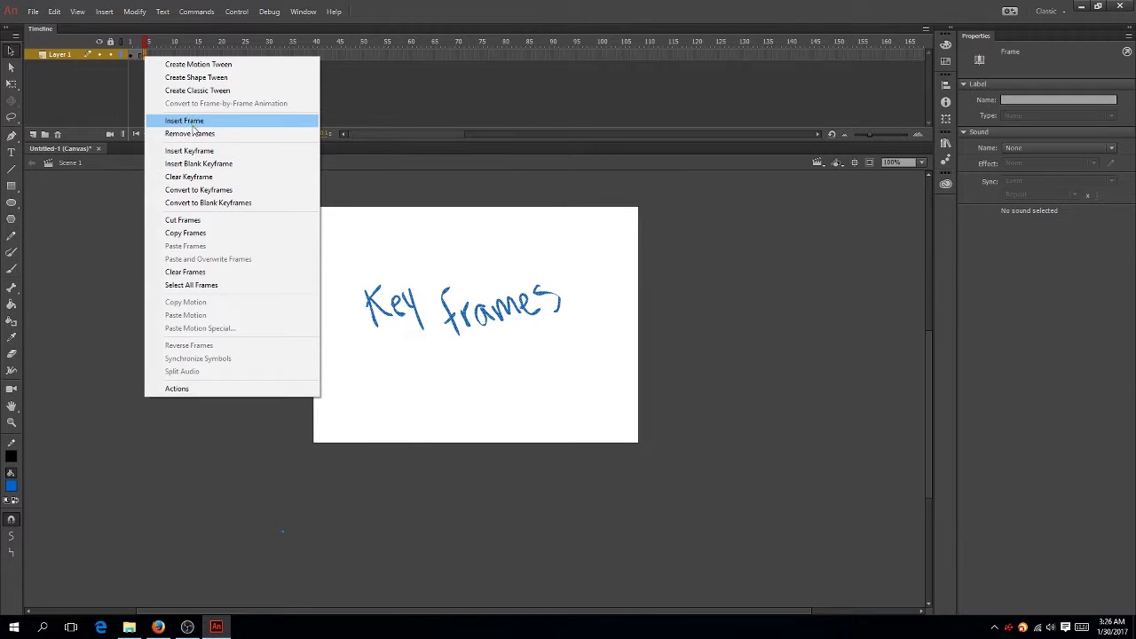
click(193, 124)
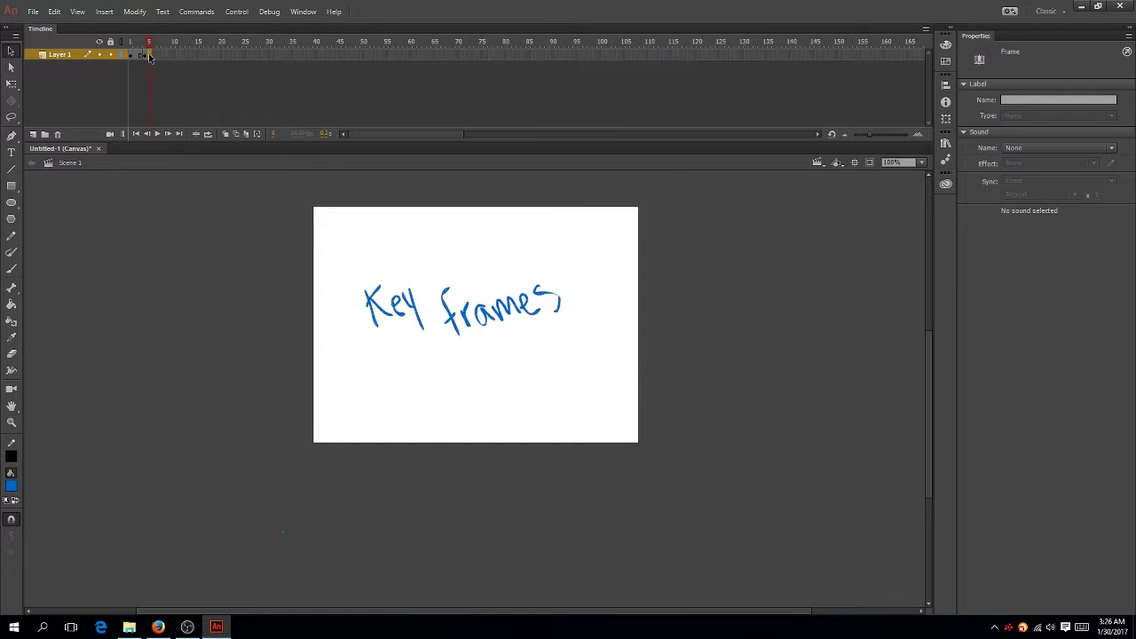
right_click(148, 55)
click(194, 116)
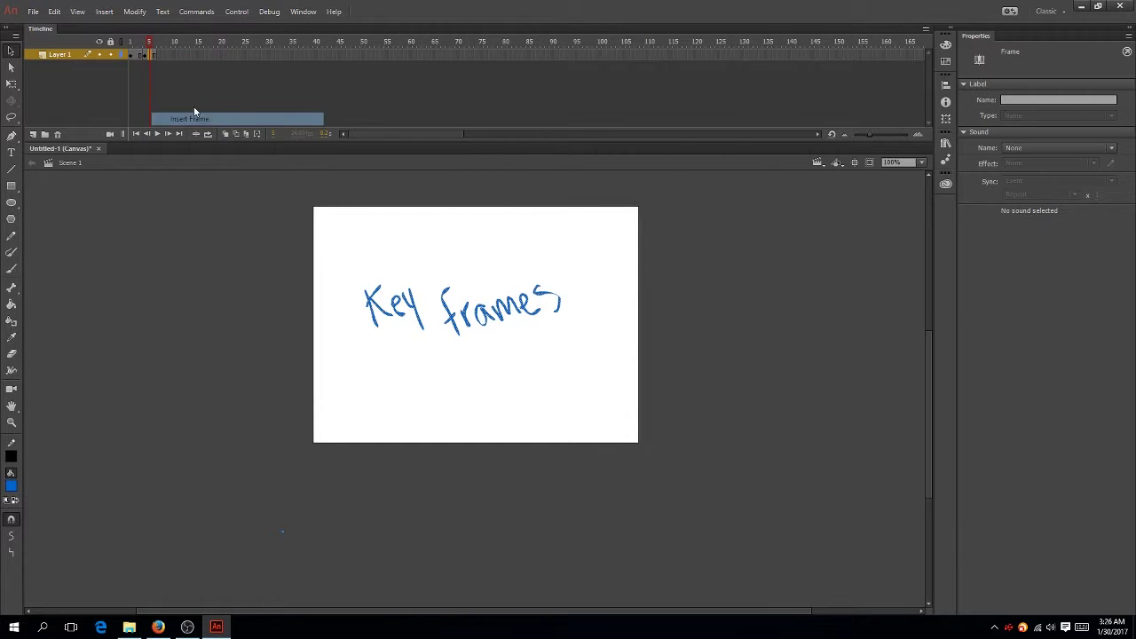
right_click(153, 55)
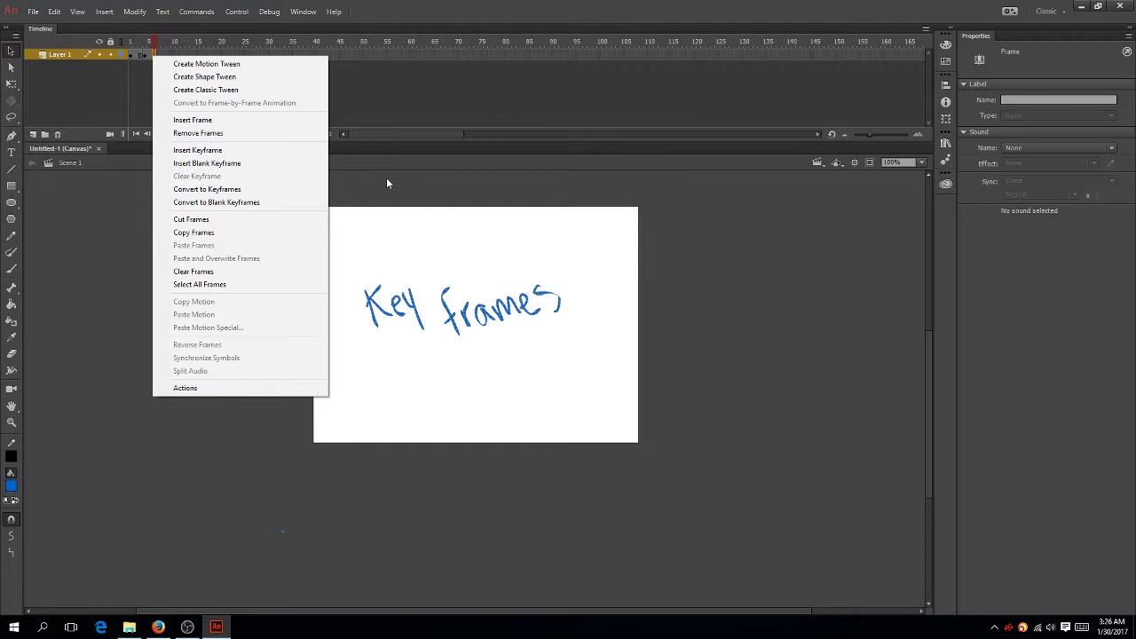
click(462, 326)
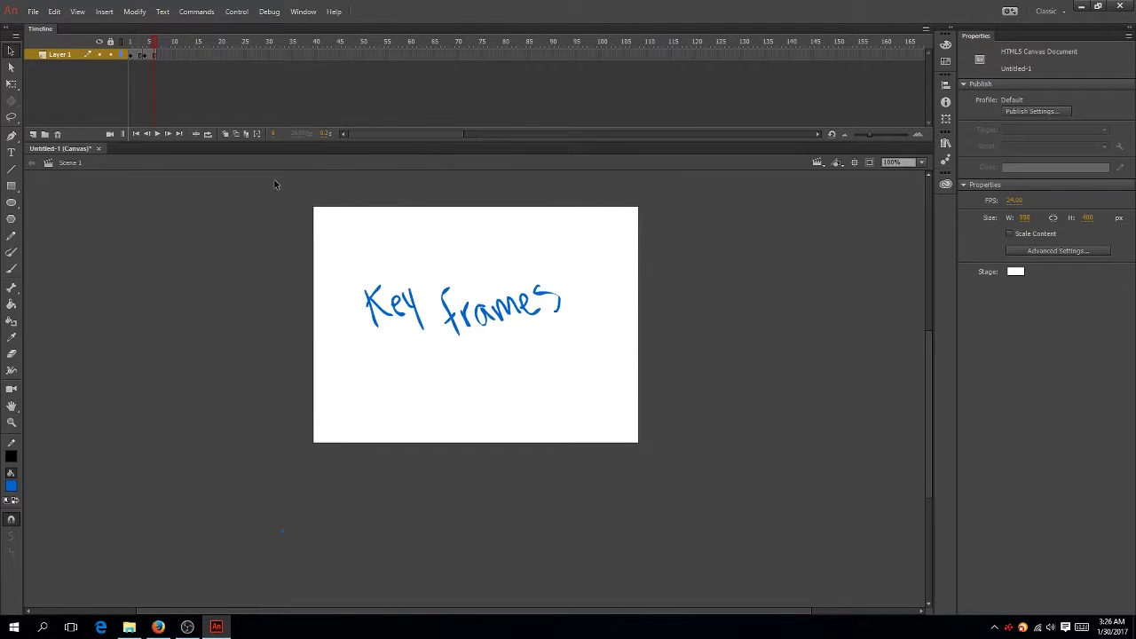
- Lasso and delete the handwritten "Key frames" lettering on the stage in both keyframes of Layer 1
mouse_move(150, 44)
mouse_down()
mouse_move(133, 51)
mouse_move(156, 70)
mouse_up()
click(139, 44)
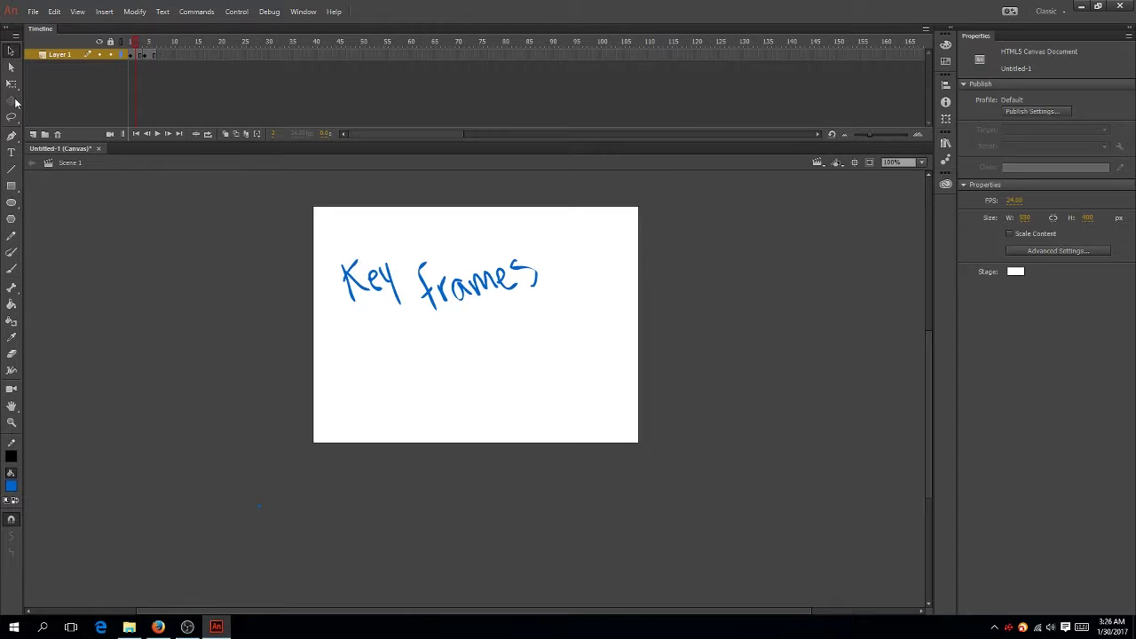
click(11, 119)
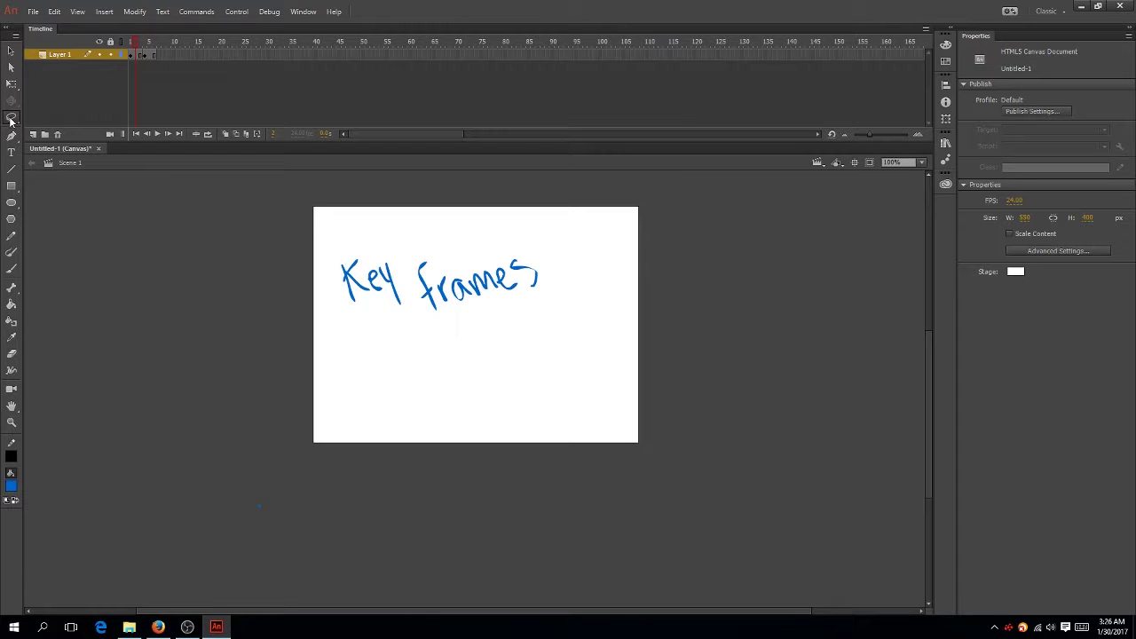
mouse_move(538, 301)
mouse_down()
mouse_move(334, 355)
mouse_move(290, 238)
mouse_move(576, 217)
mouse_move(526, 372)
mouse_up()
key(Delete)
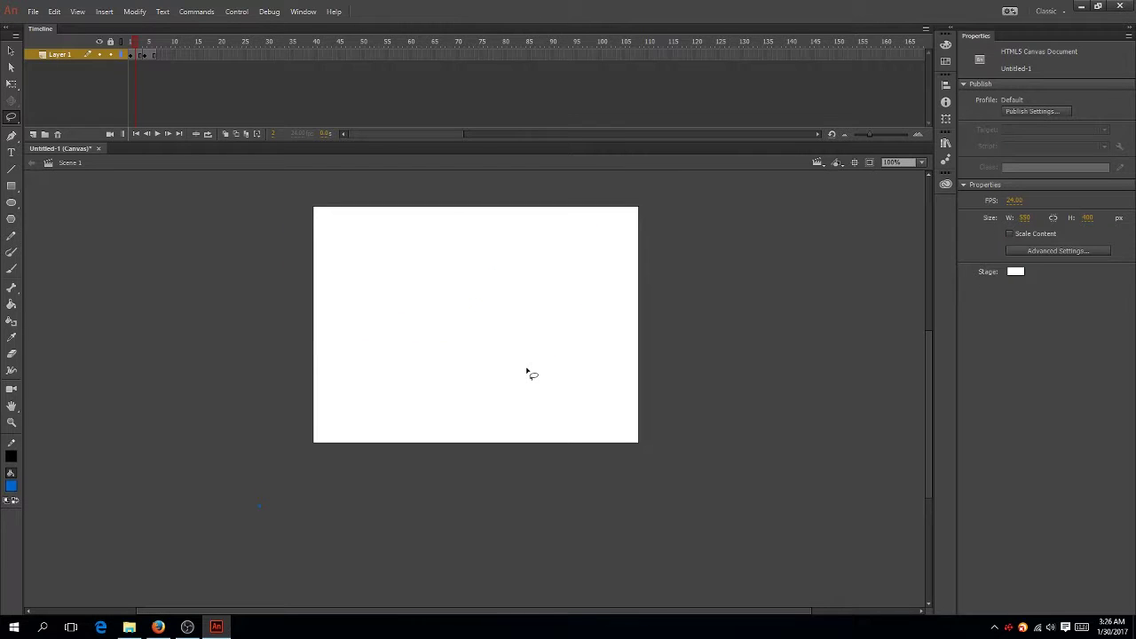
click(154, 54)
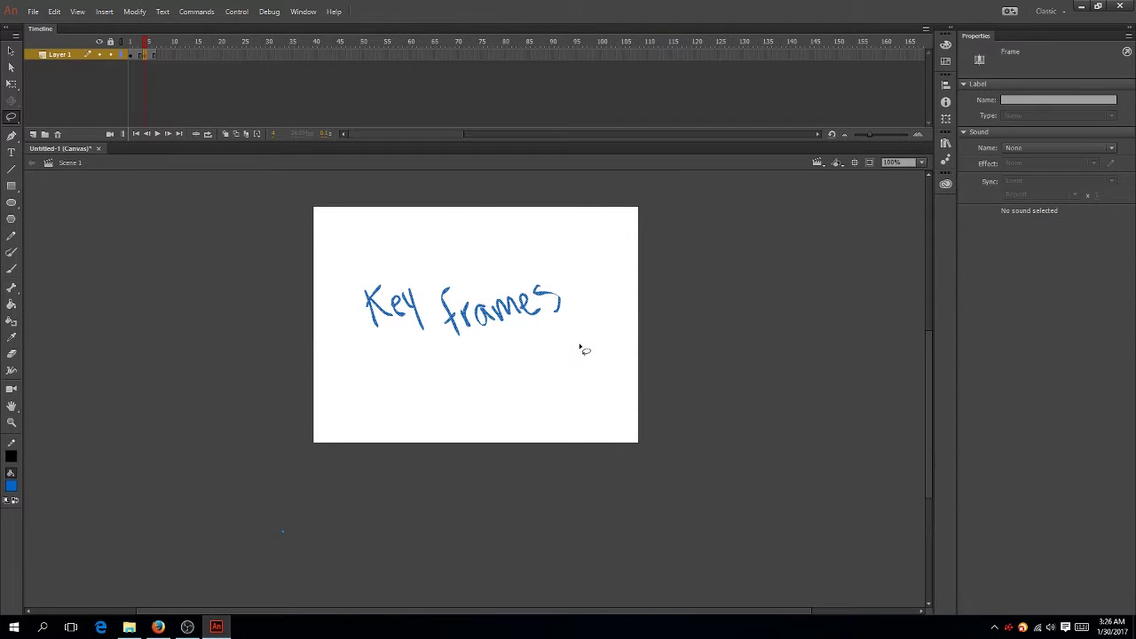
mouse_move(579, 342)
mouse_down()
mouse_move(440, 345)
mouse_move(351, 252)
mouse_move(378, 336)
mouse_move(529, 372)
mouse_move(603, 288)
mouse_move(348, 240)
mouse_move(348, 306)
mouse_up()
- Draw a blue circle with the Brush tool in the upper middle of the stage on frame 1
click(131, 41)
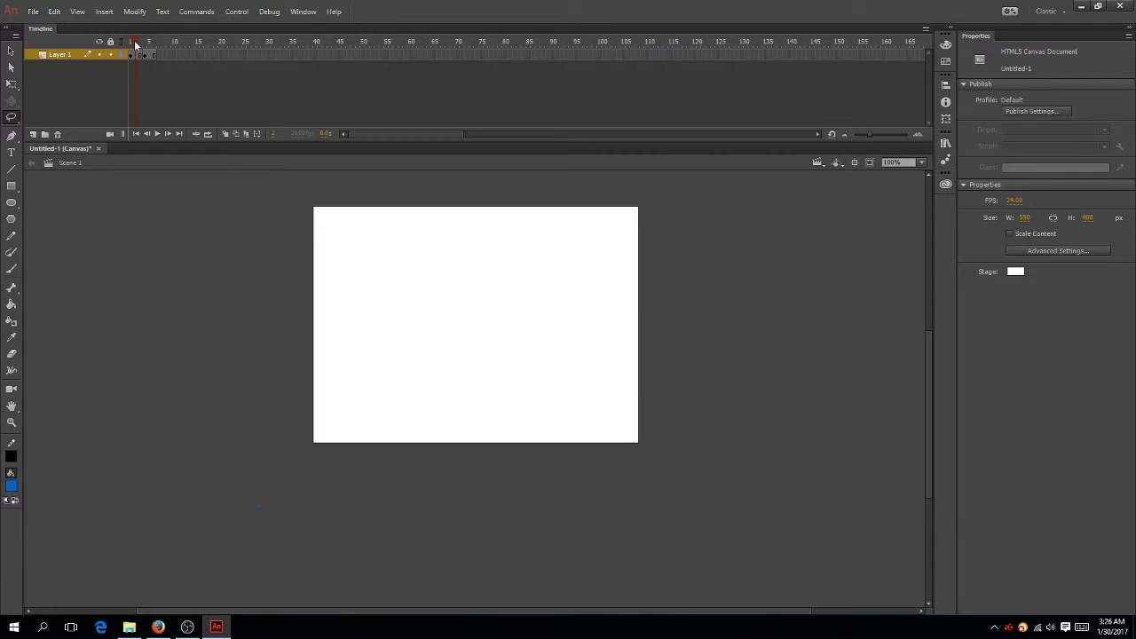
drag(135, 45, 126, 44)
click(10, 268)
mouse_move(460, 249)
mouse_down()
mouse_move(443, 280)
mouse_move(474, 296)
mouse_move(497, 269)
mouse_move(456, 249)
mouse_up()
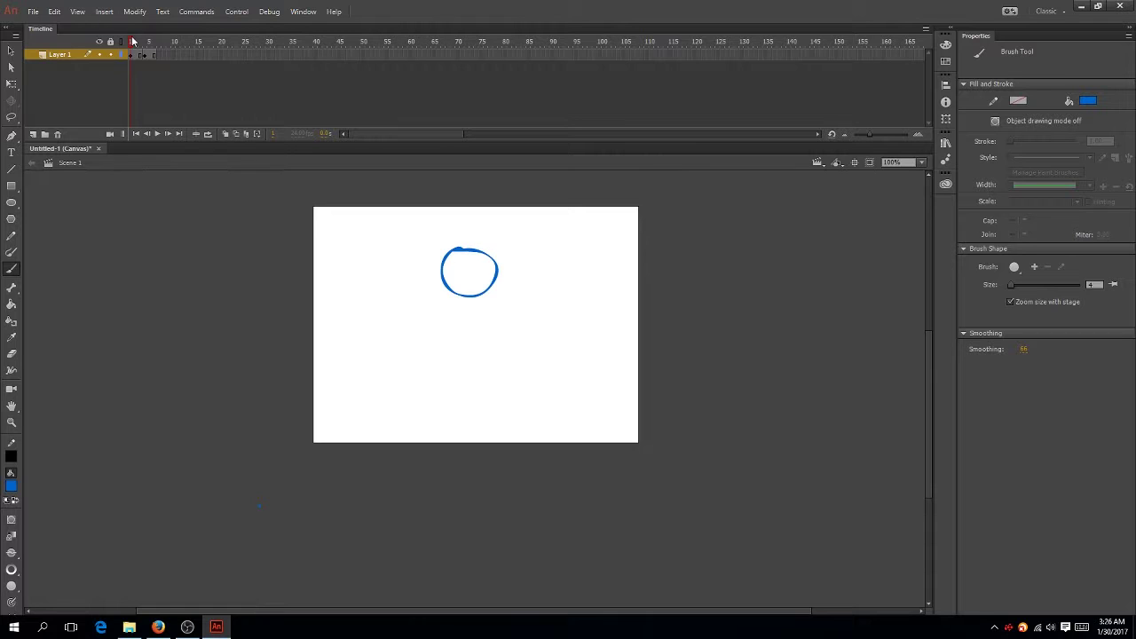
- Insert a keyframe at frame 20 of Layer 1
click(148, 53)
drag(150, 55, 222, 57)
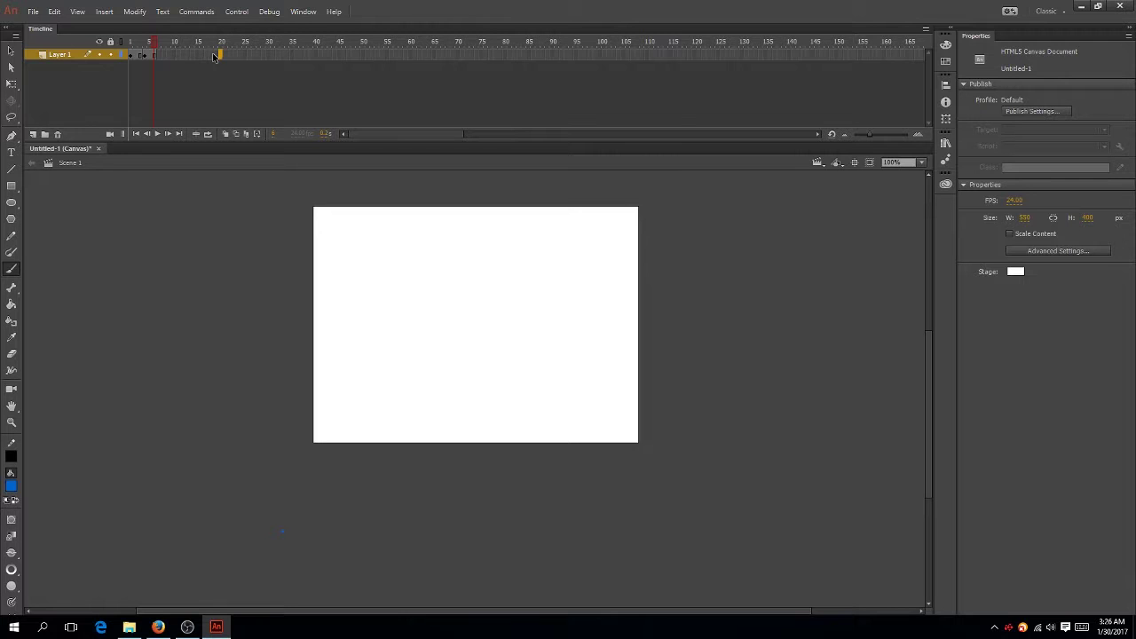
right_click(222, 55)
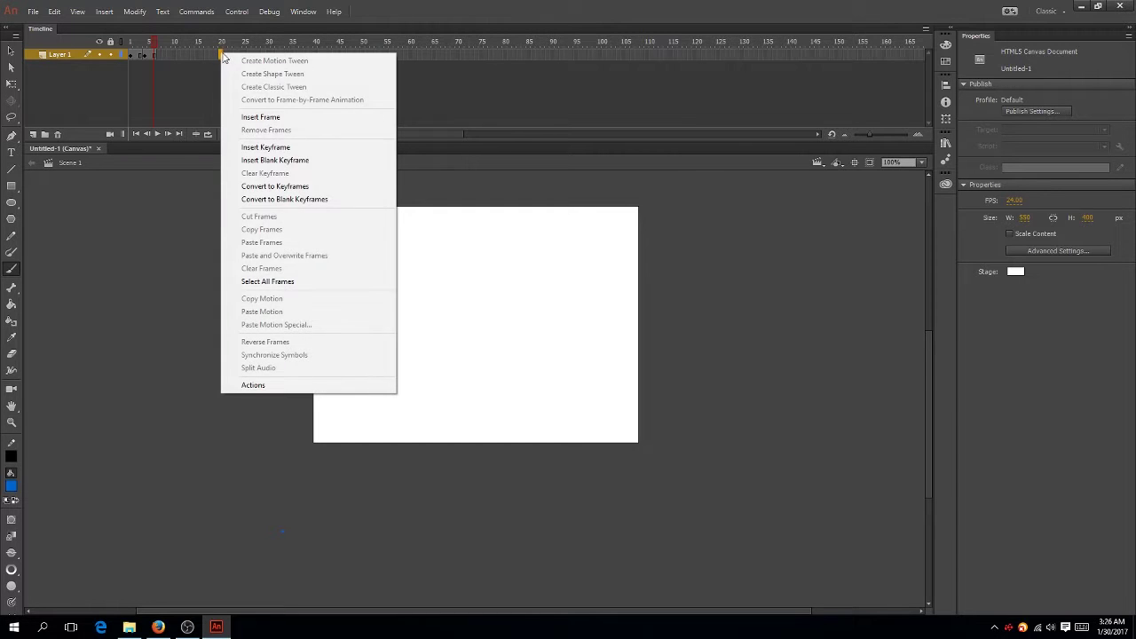
click(266, 147)
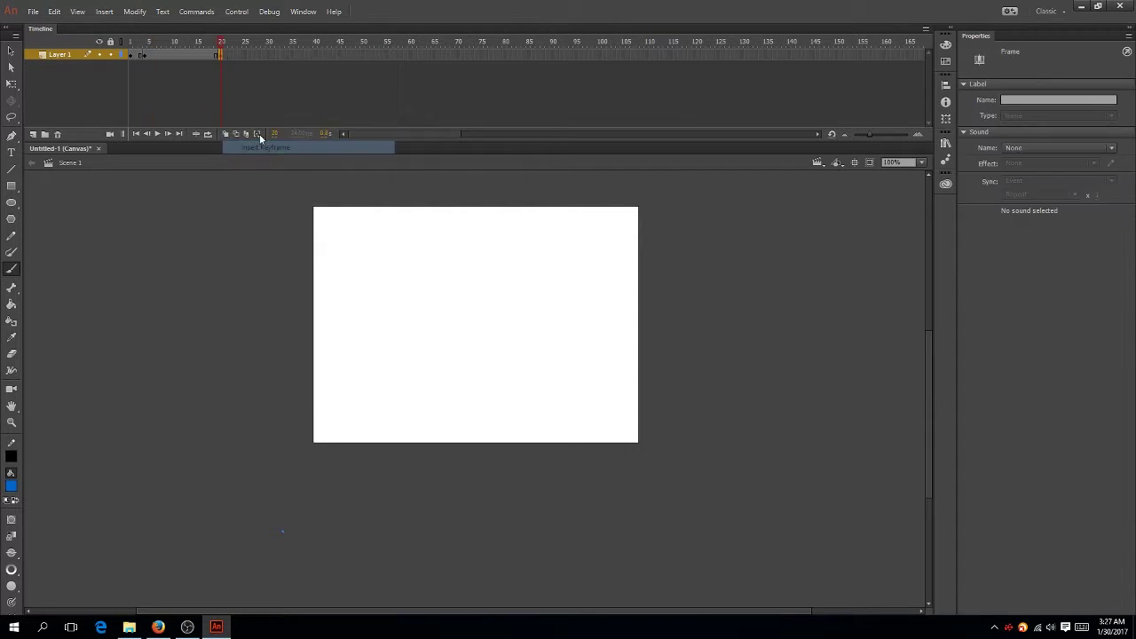
- Turn on onion skinning from frame 1 to 20 and brush a second circle directly below the first on frame 20
key(alt+shift+o)
drag(212, 42, 137, 57)
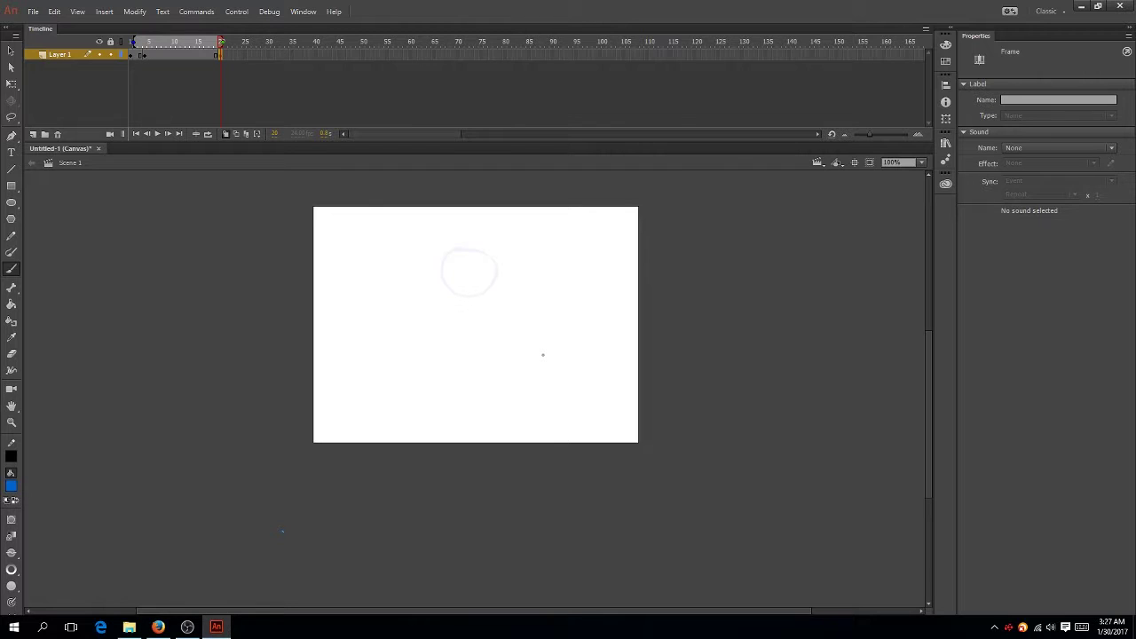
mouse_move(479, 372)
mouse_down()
mouse_move(449, 378)
mouse_move(453, 409)
mouse_move(495, 410)
mouse_move(494, 372)
mouse_up()
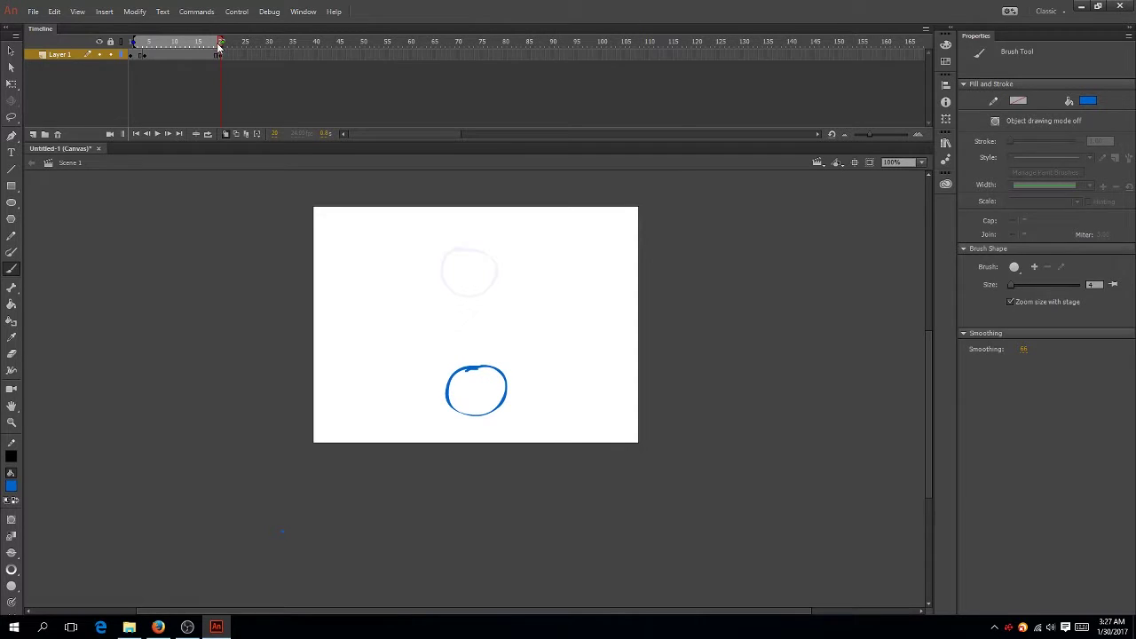
- Insert a regular frame after the keyframe at frame 20
mouse_move(219, 45)
mouse_down()
mouse_move(134, 52)
mouse_move(221, 52)
mouse_up()
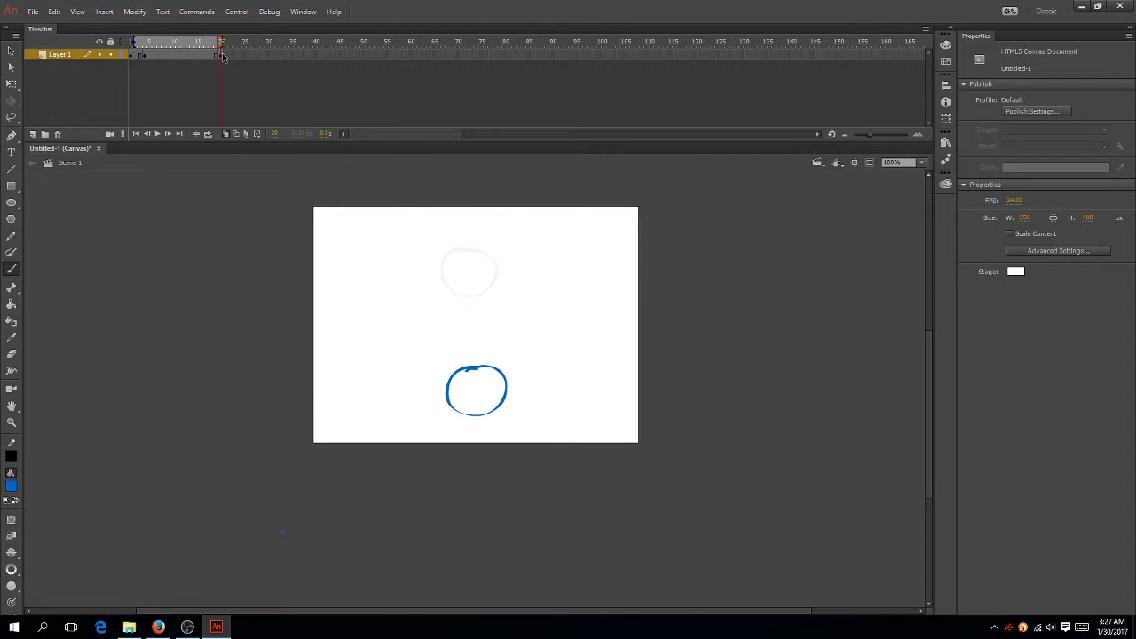
right_click(222, 55)
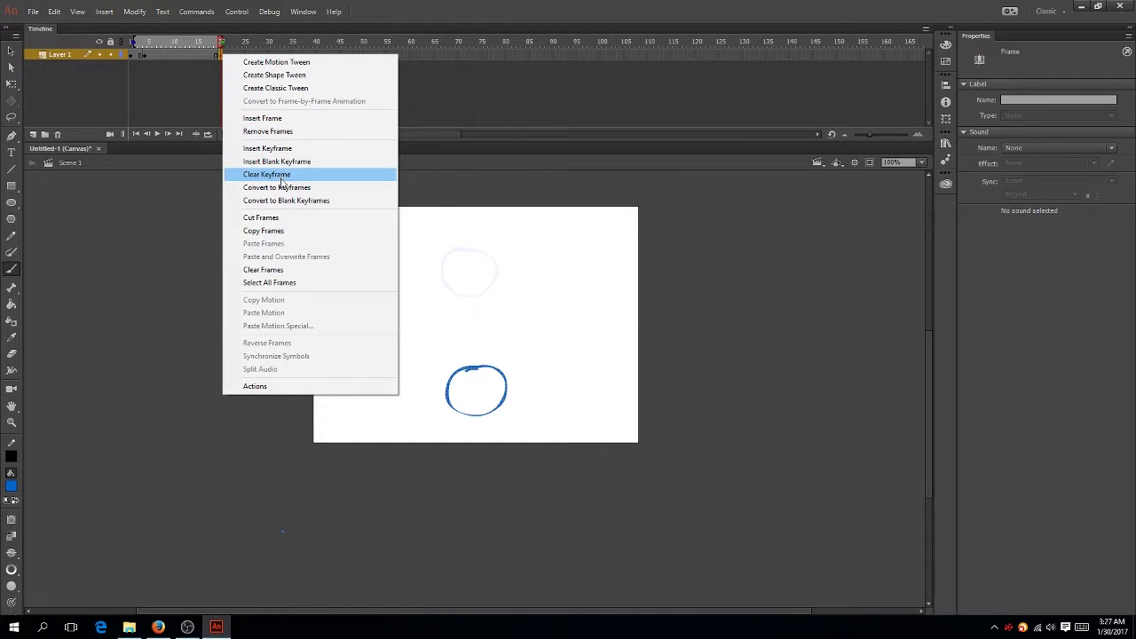
click(276, 119)
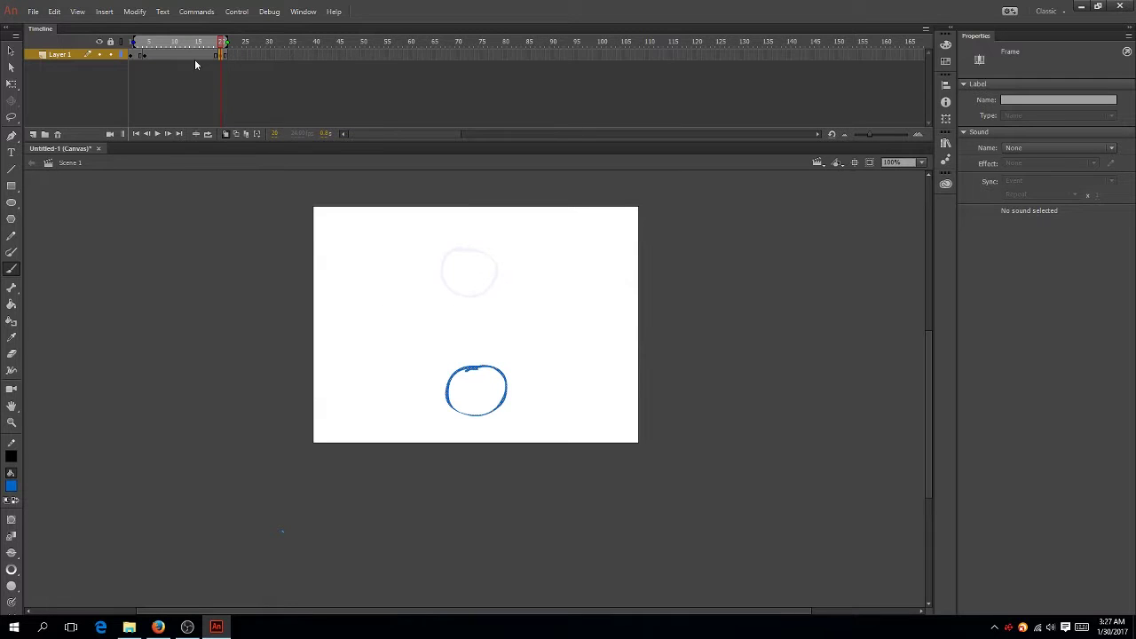
- Insert a keyframe at frame 17 of Layer 1
mouse_move(221, 44)
mouse_down()
mouse_move(139, 44)
mouse_move(212, 71)
mouse_move(173, 69)
mouse_move(205, 58)
mouse_up()
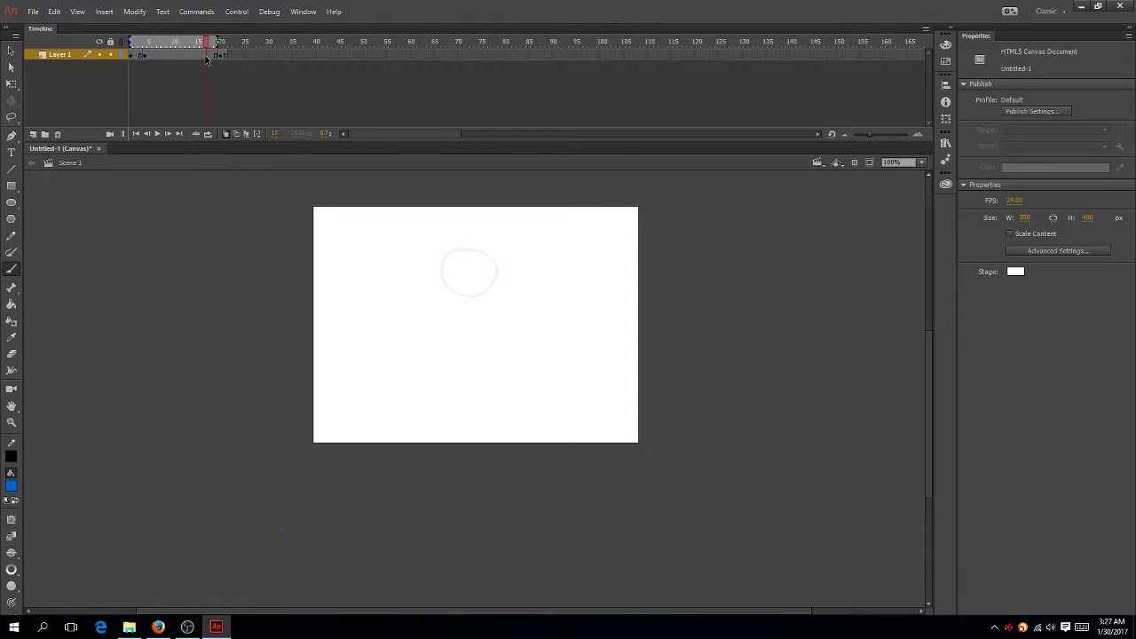
click(208, 56)
right_click(208, 56)
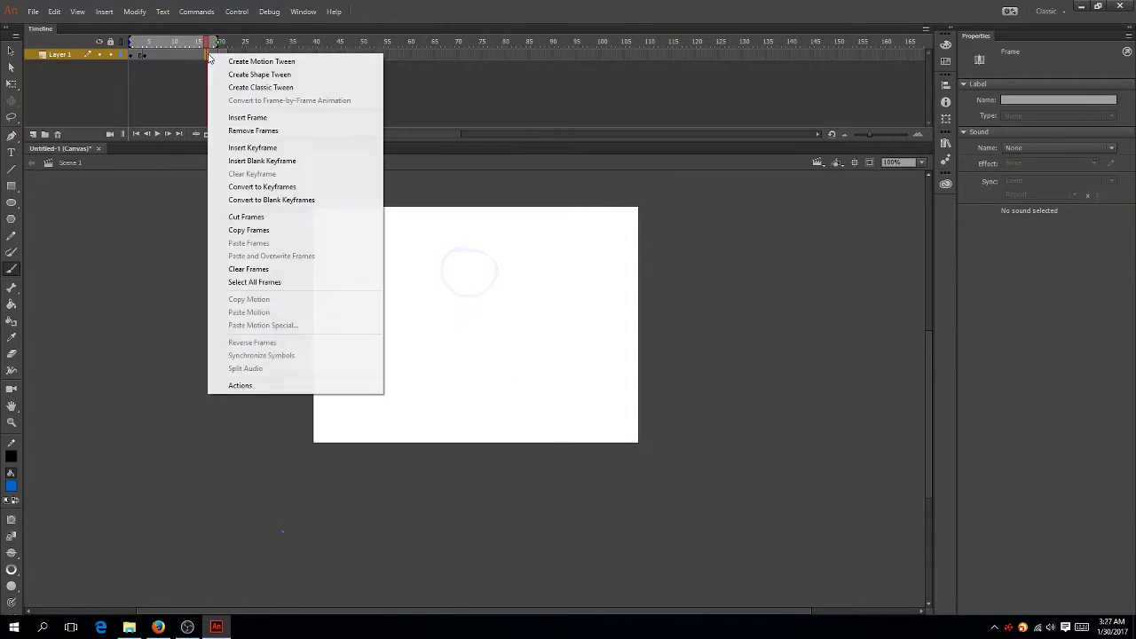
click(252, 148)
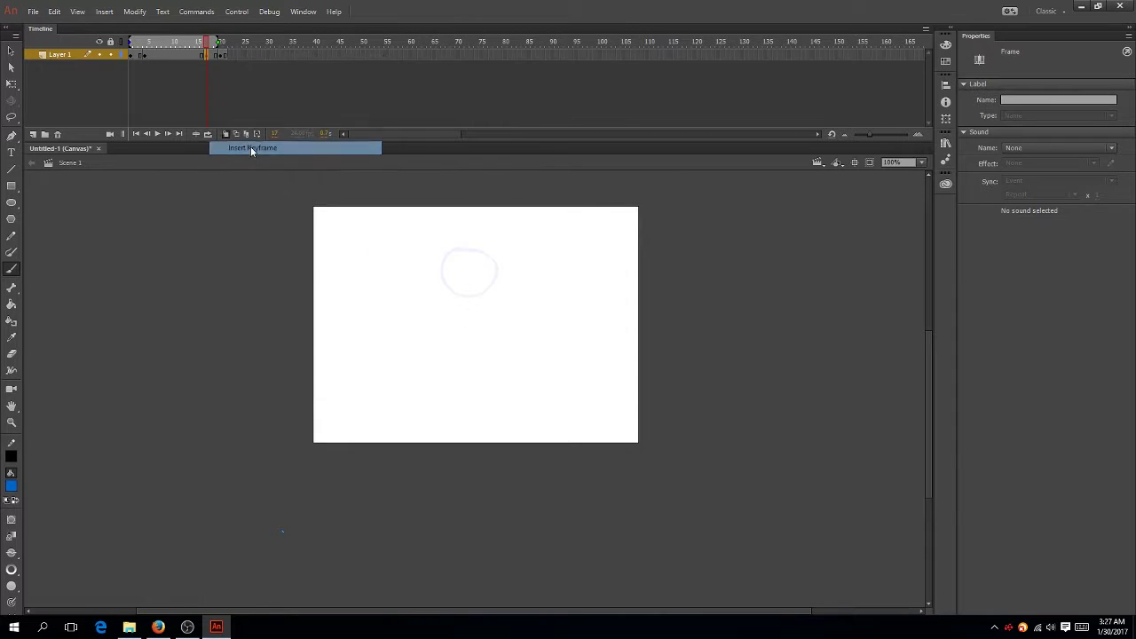
- Copy the circle from frame 20, paste it in place on the keyframe at frame 17 and move it slightly up
click(222, 56)
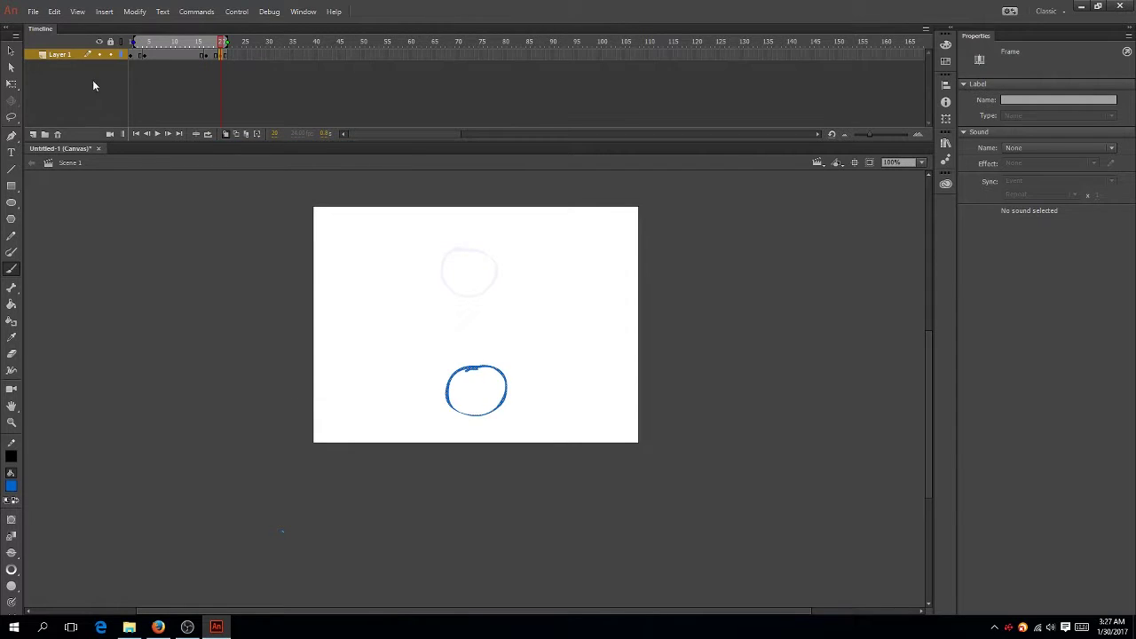
click(15, 85)
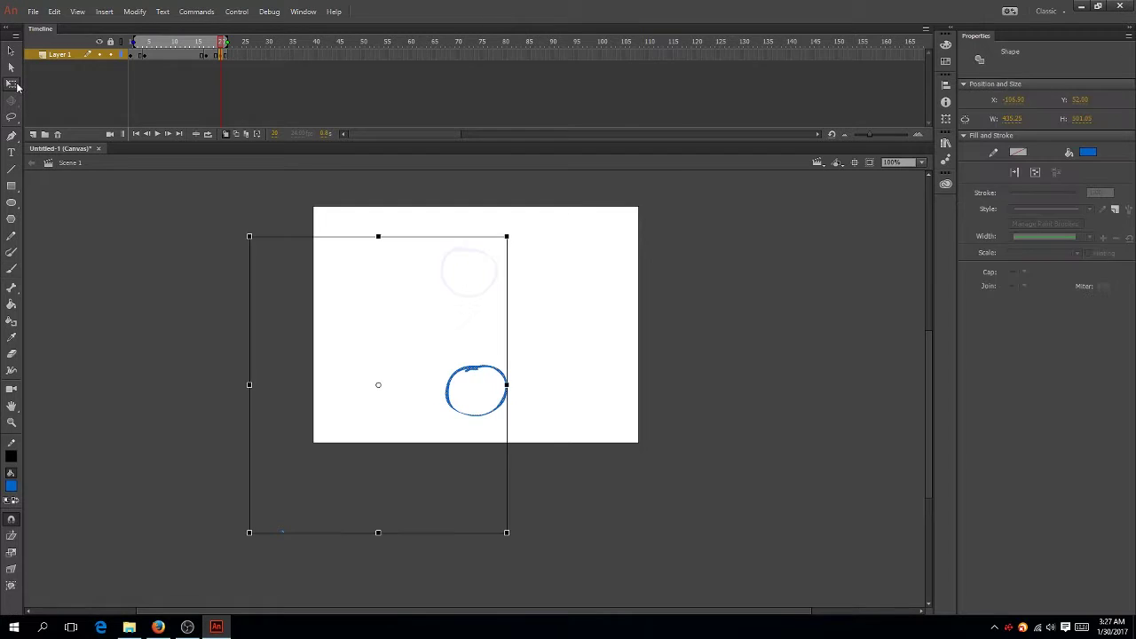
right_click(488, 375)
click(501, 126)
click(212, 56)
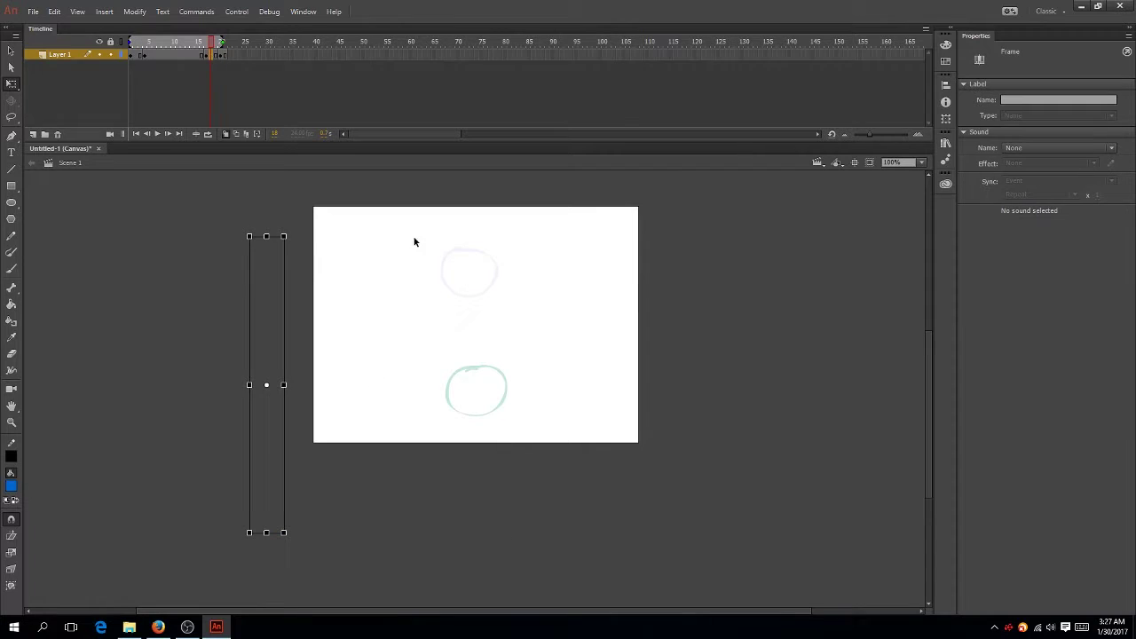
right_click(479, 391)
click(532, 439)
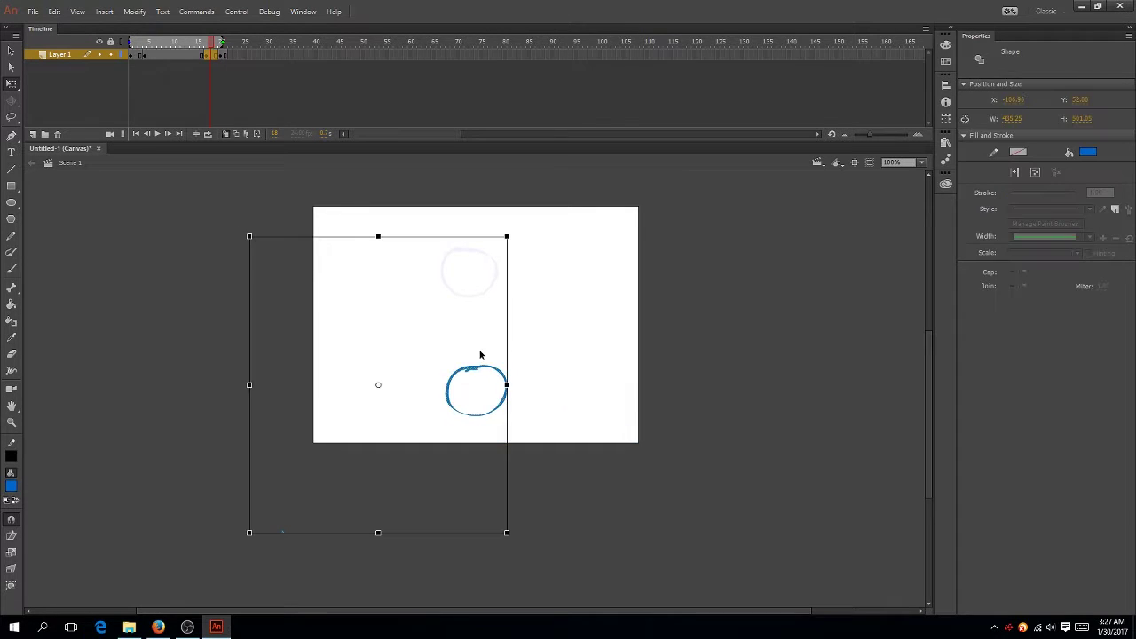
drag(486, 367, 481, 350)
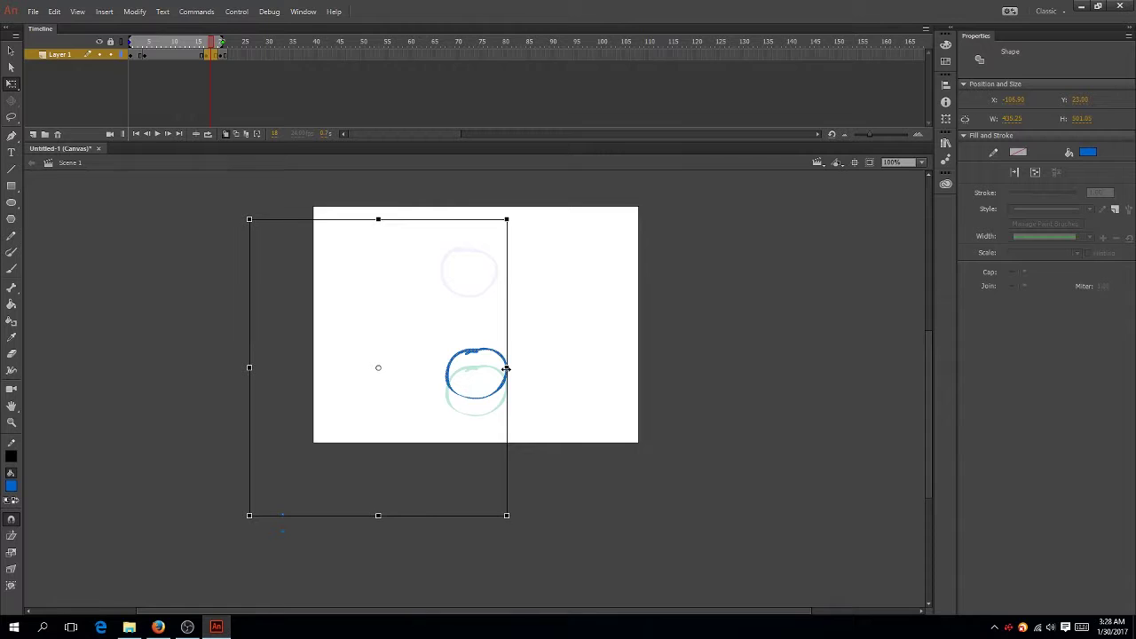
- Insert a keyframe at frame 14, paste the copied circle in place and move it up slightly
click(188, 55)
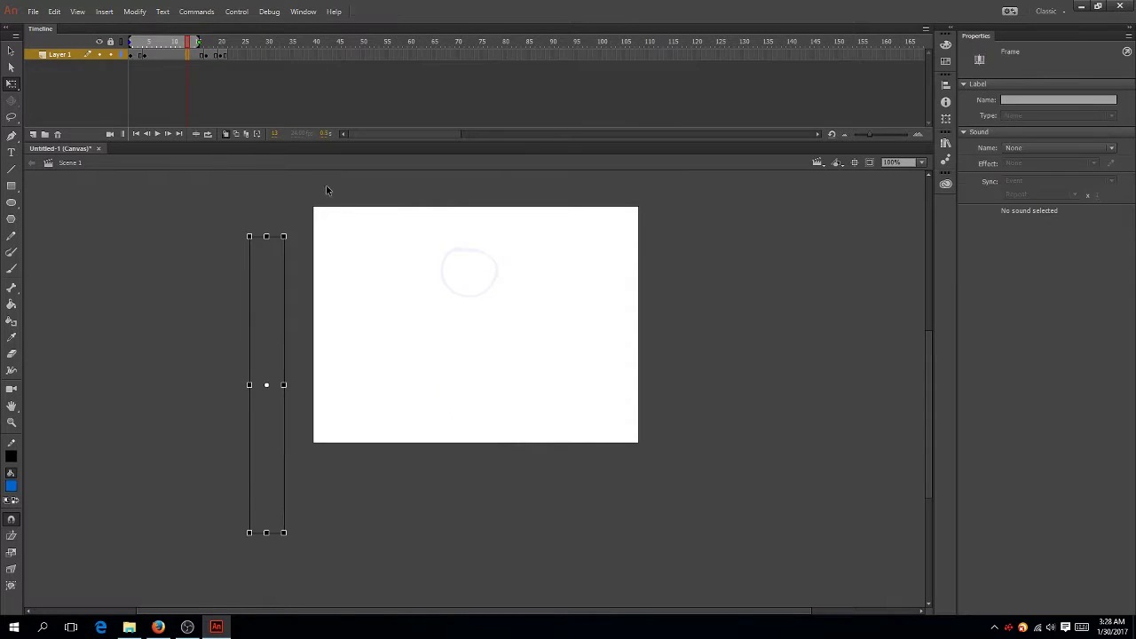
right_click(196, 55)
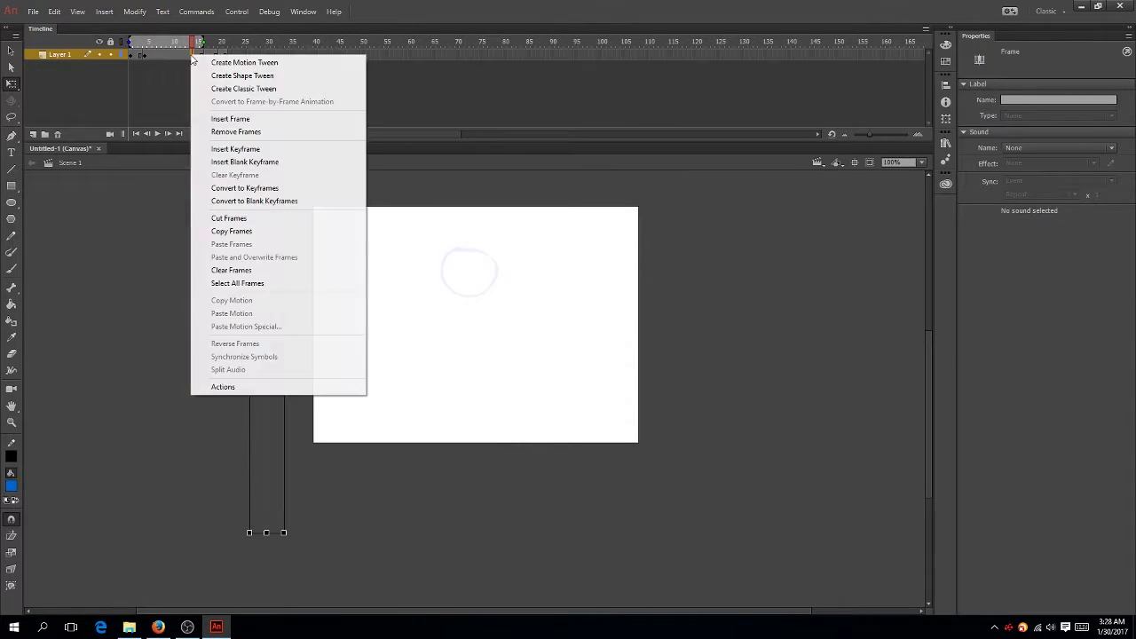
click(250, 149)
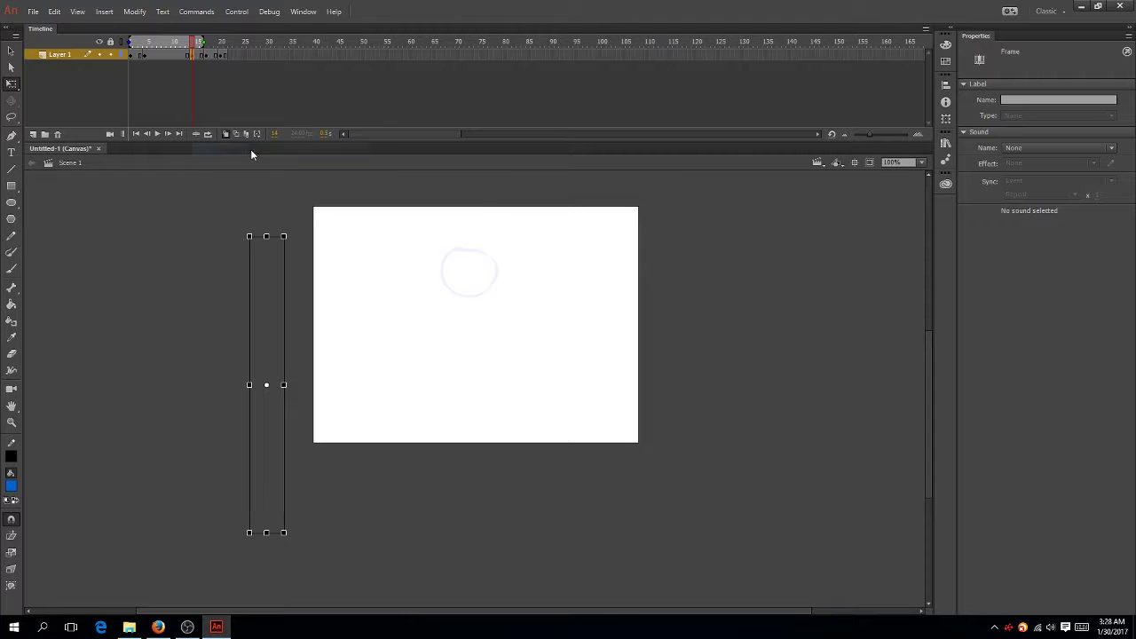
right_click(492, 359)
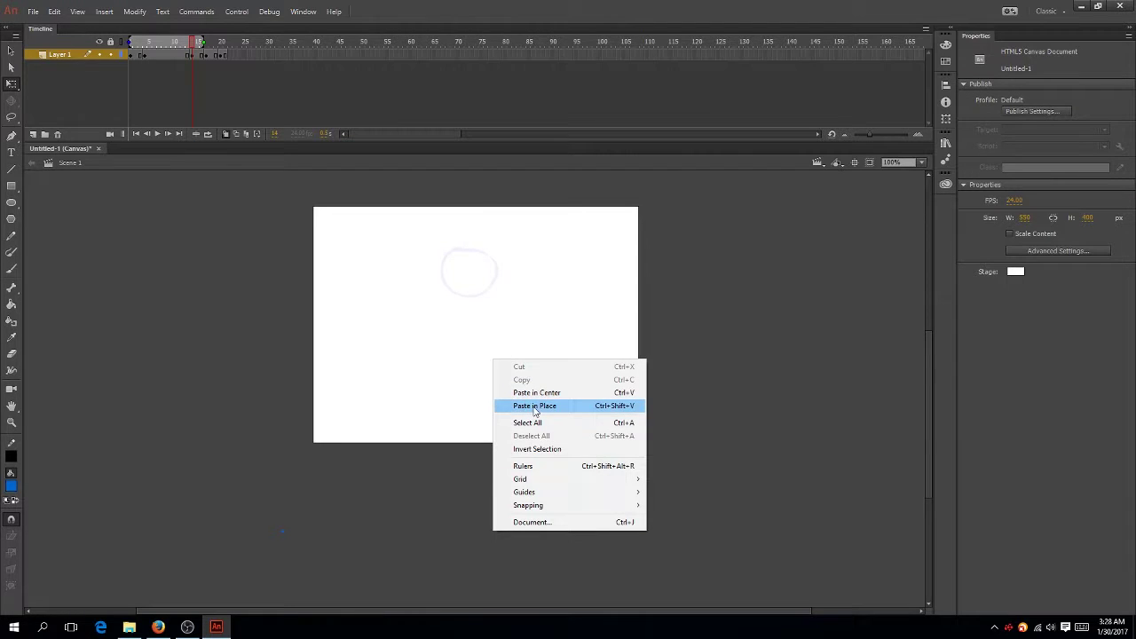
click(534, 405)
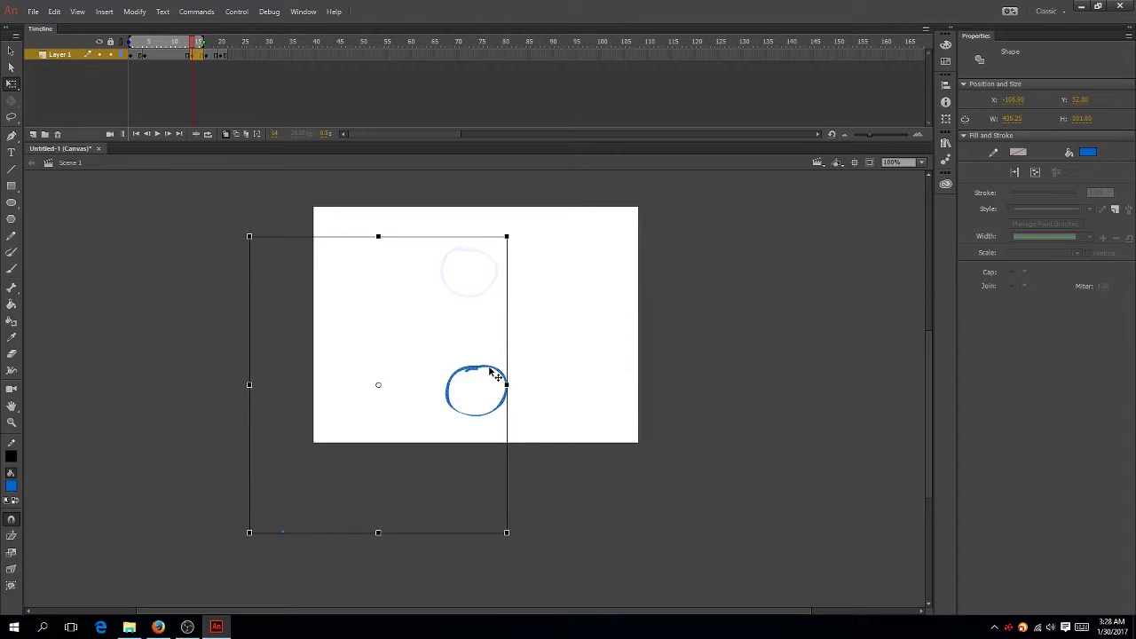
drag(494, 375, 493, 352)
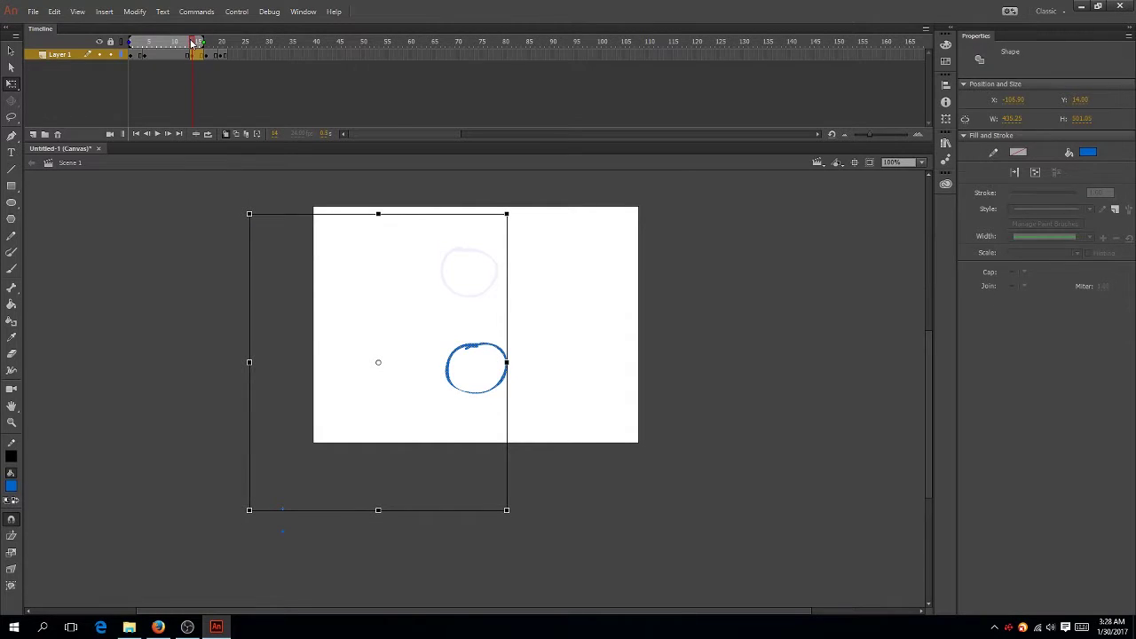
- Move the circle on frame 17 further up, just below the onion-skinned first circle
click(206, 43)
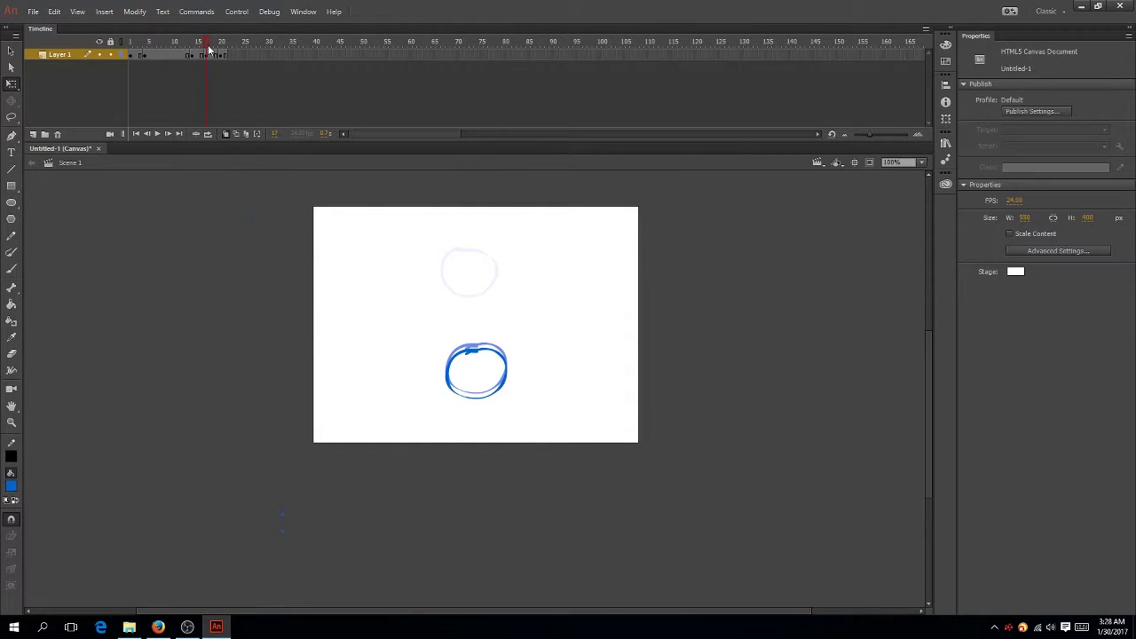
click(472, 358)
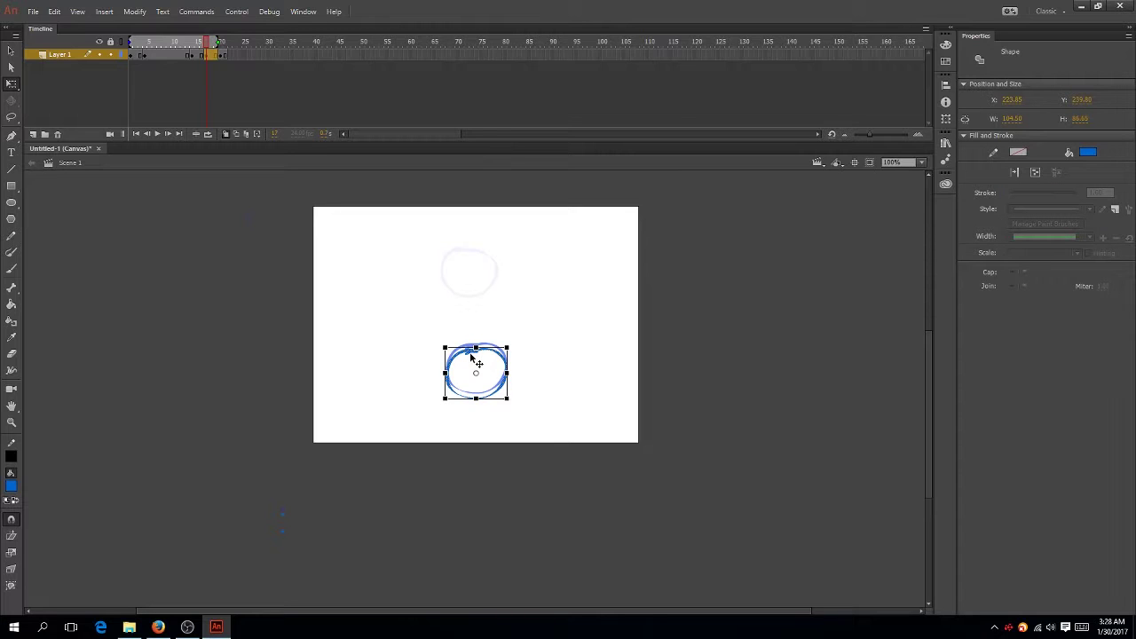
drag(472, 355, 466, 322)
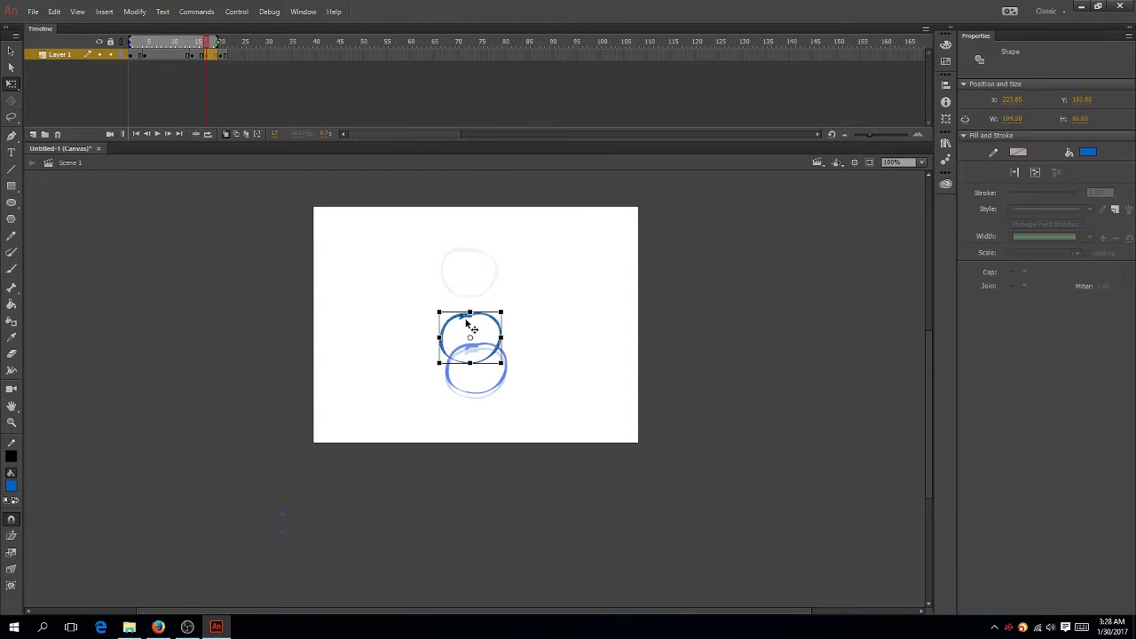
- Remove frames 8 to 13 from Layer 1 and return the playhead to frame 1
click(159, 54)
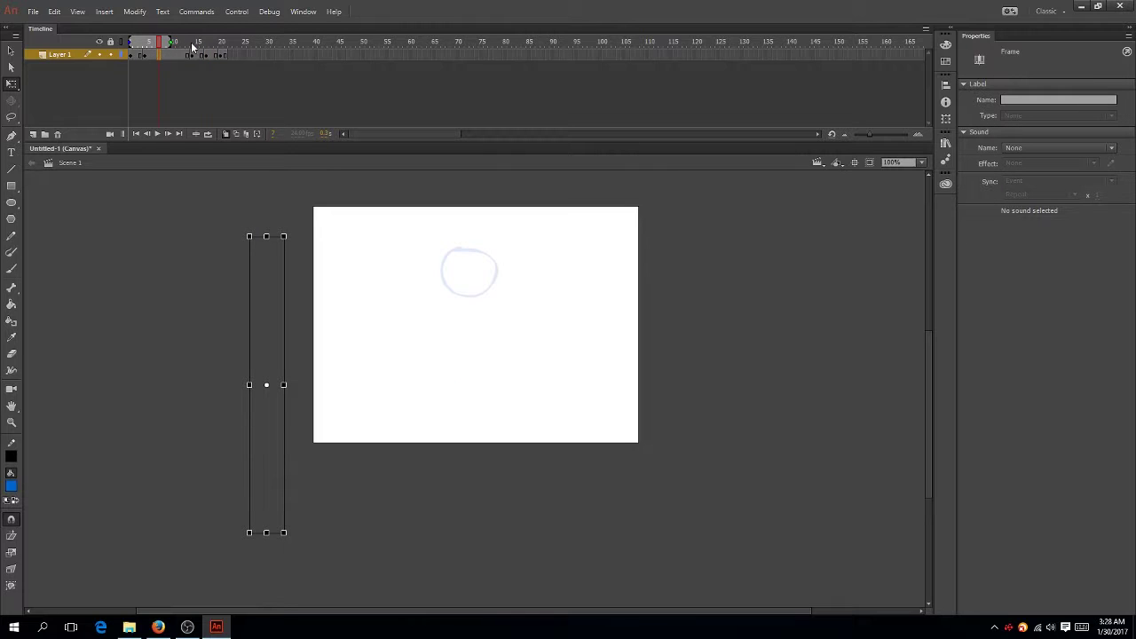
click(186, 55)
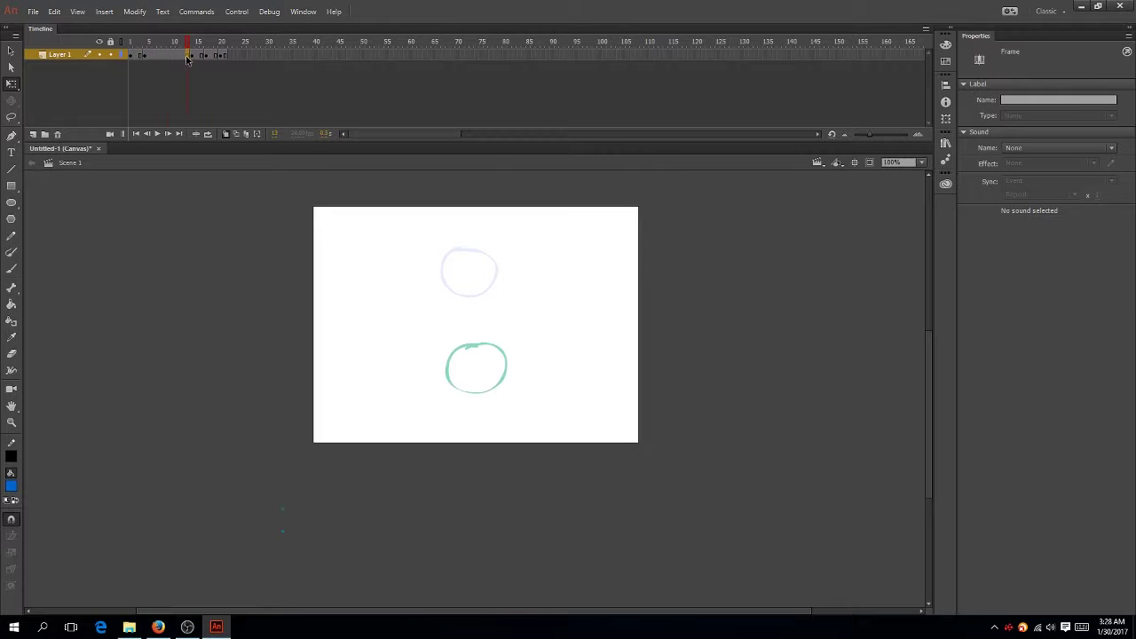
click(165, 56)
click(164, 56)
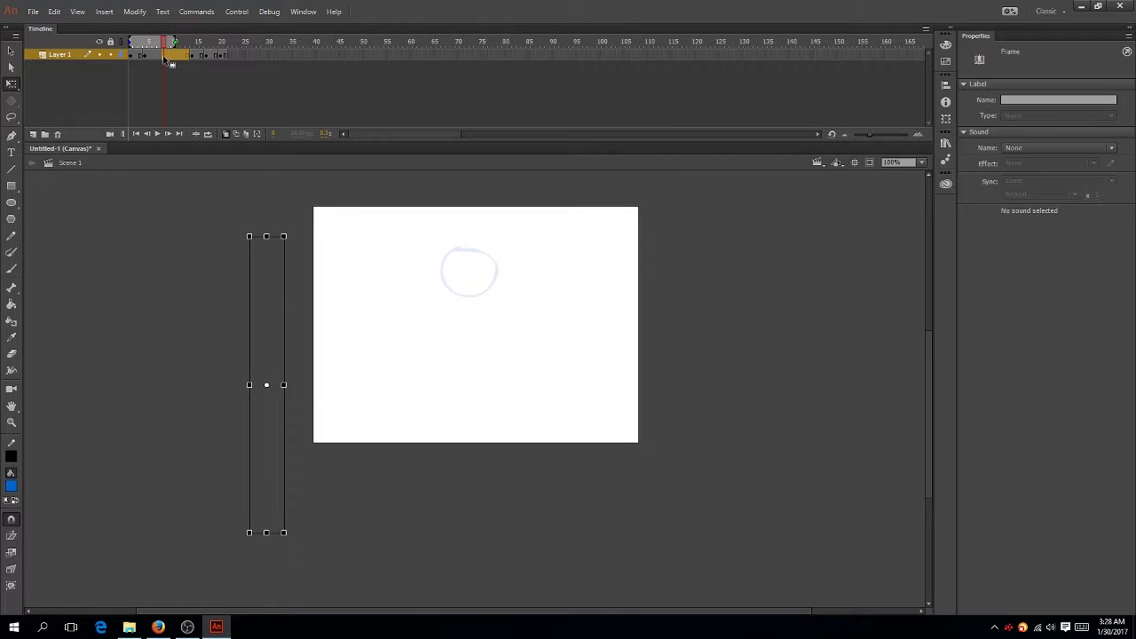
right_click(165, 60)
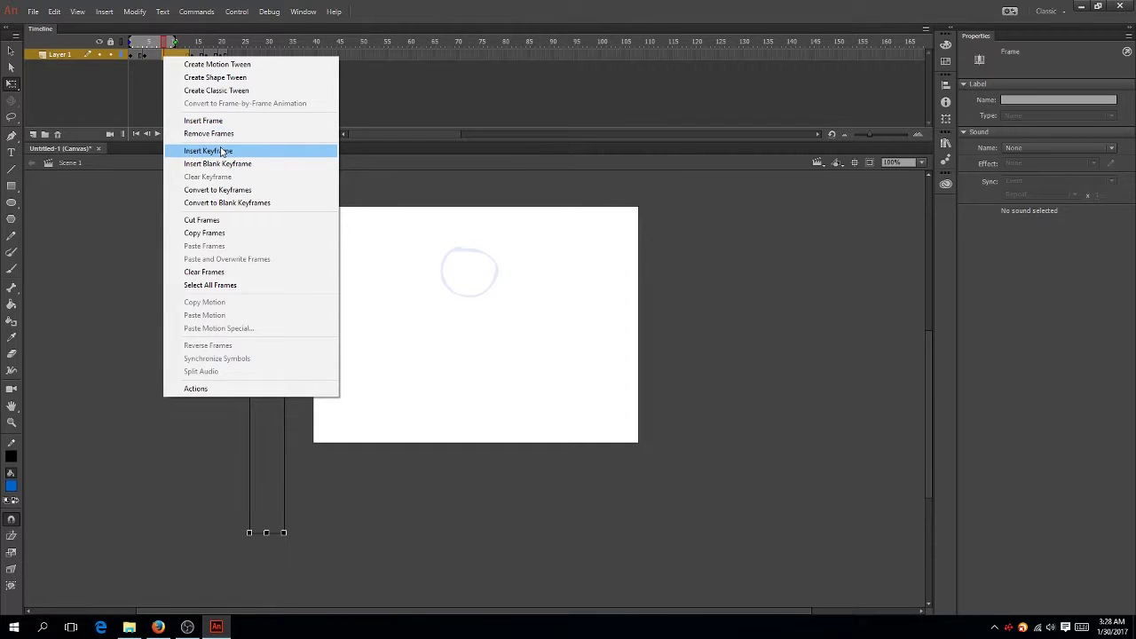
click(217, 134)
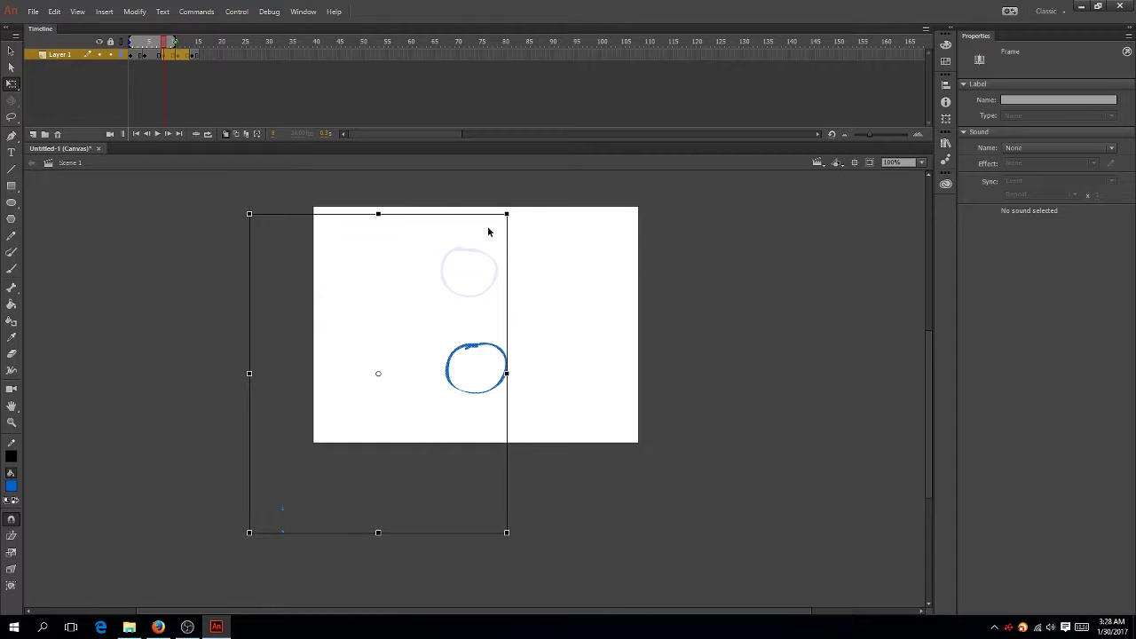
drag(160, 42, 87, 66)
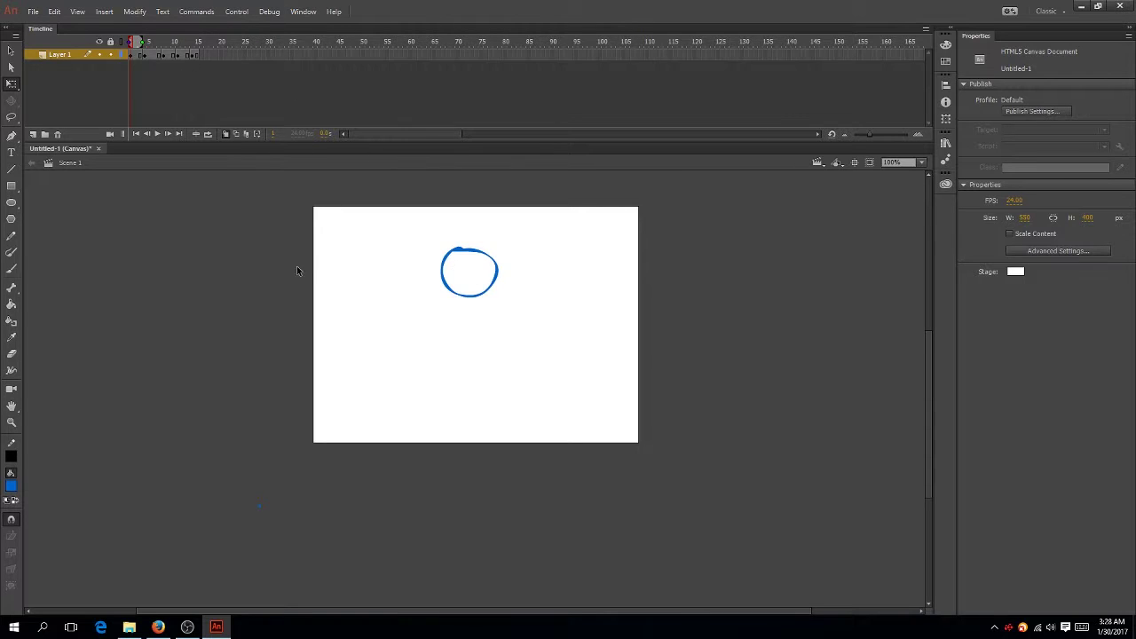
- Switch to Firefox, look through the keyframe animation image results and open the sketch of a boy jumping
click(158, 626)
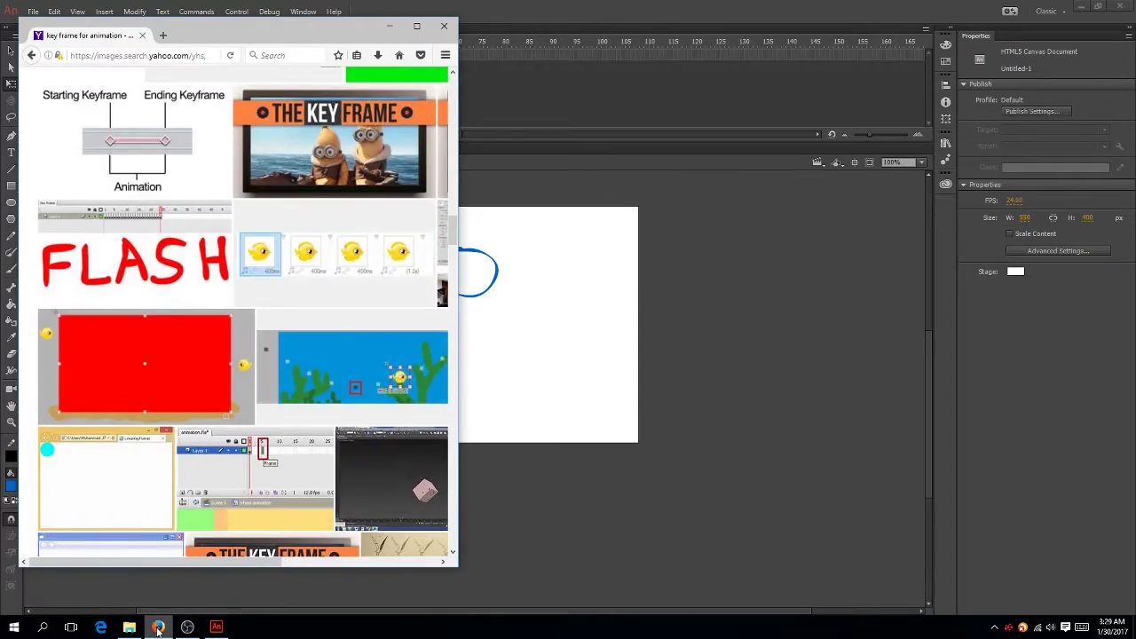
click(417, 26)
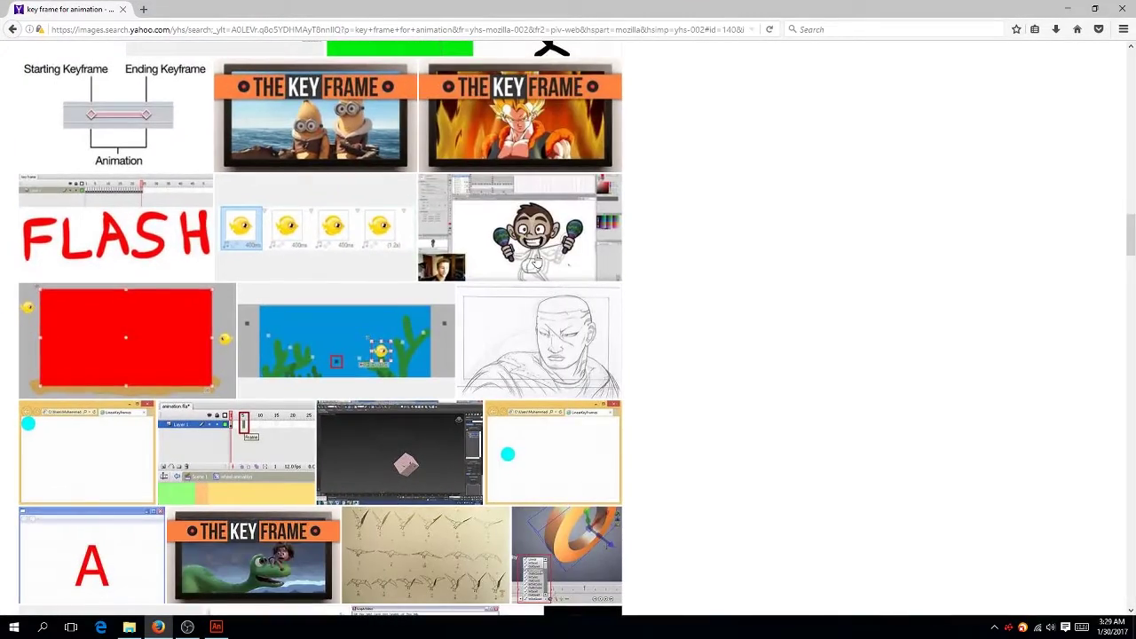
scroll(659, 402, down, 5)
scroll(659, 402, down, 10)
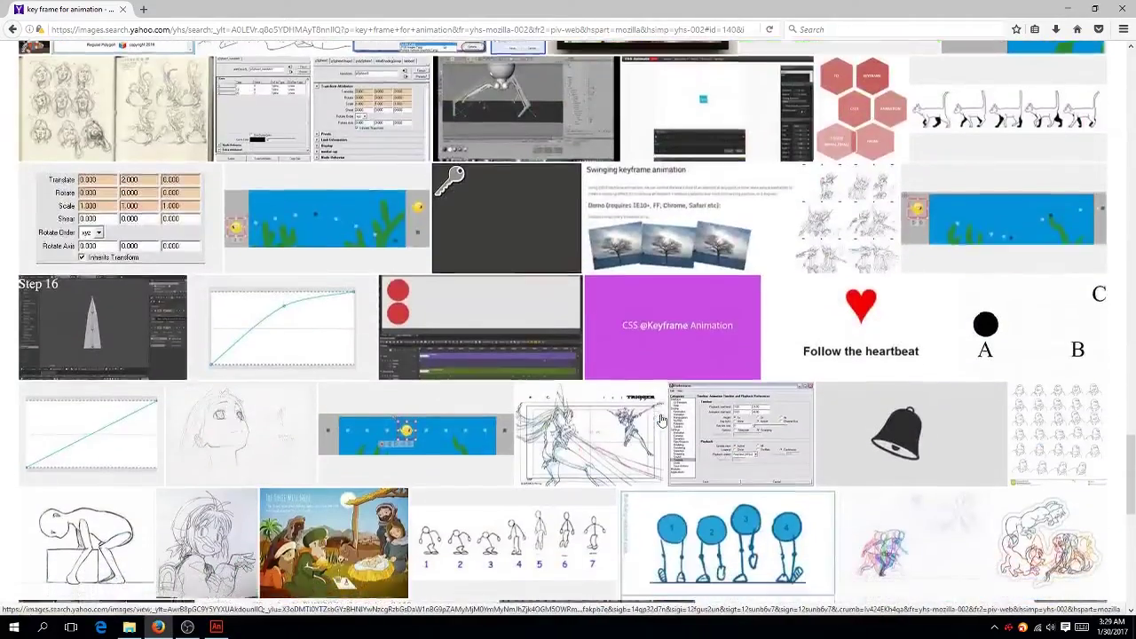
scroll(661, 421, down, 1)
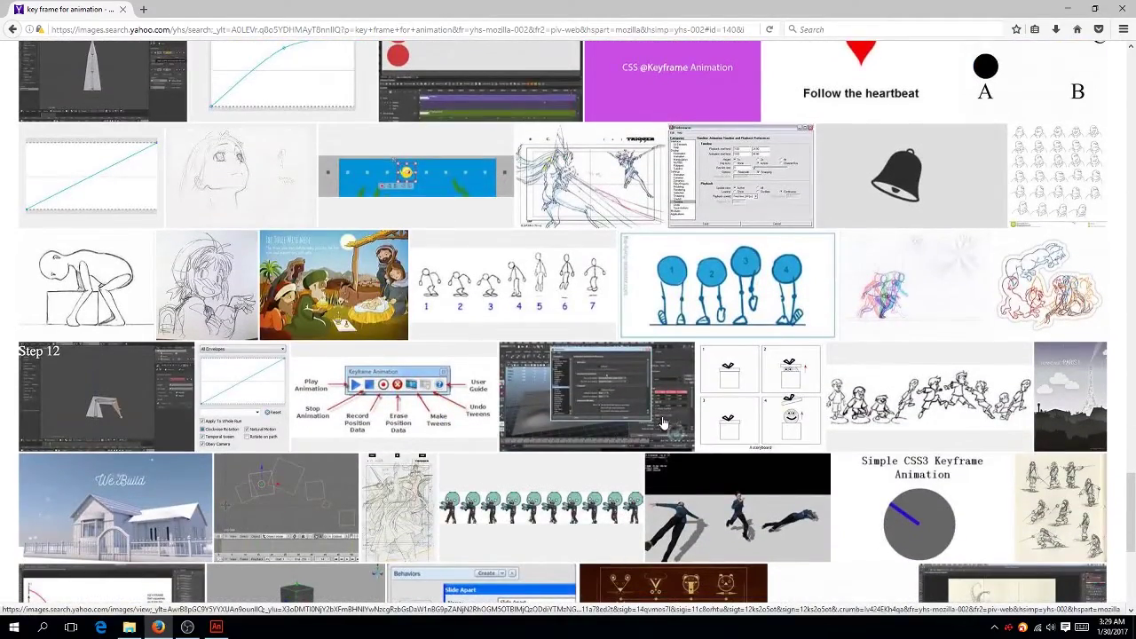
scroll(661, 420, down, 1)
click(908, 323)
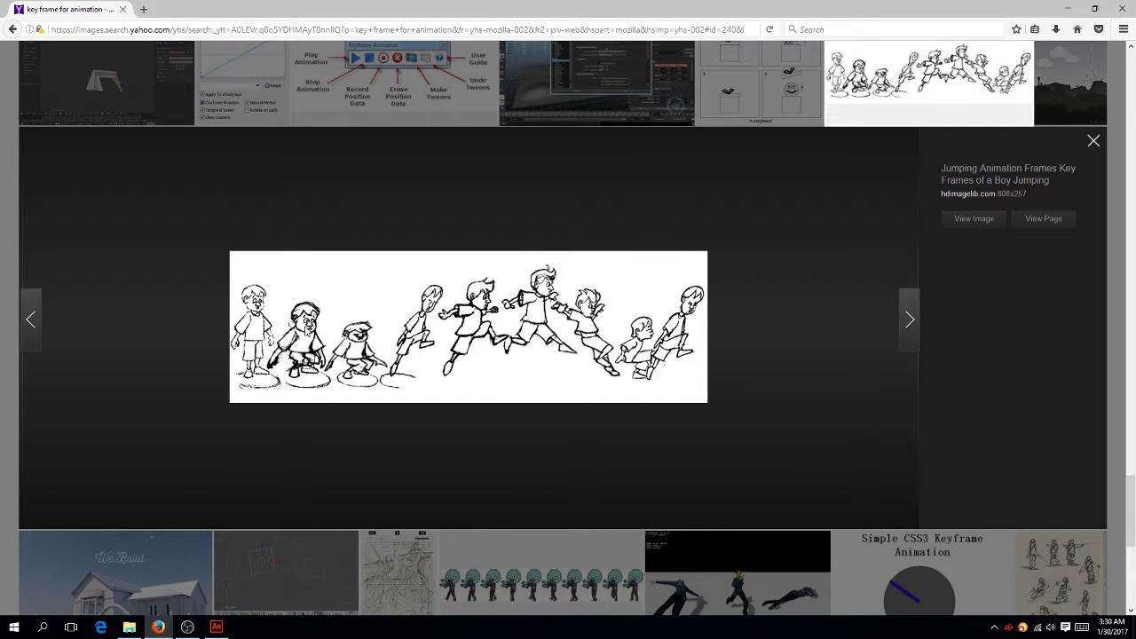
- Examine the seven-pose standing jump sketch in the image results and return to Adobe Animate
click(1092, 142)
scroll(536, 286, down, 1)
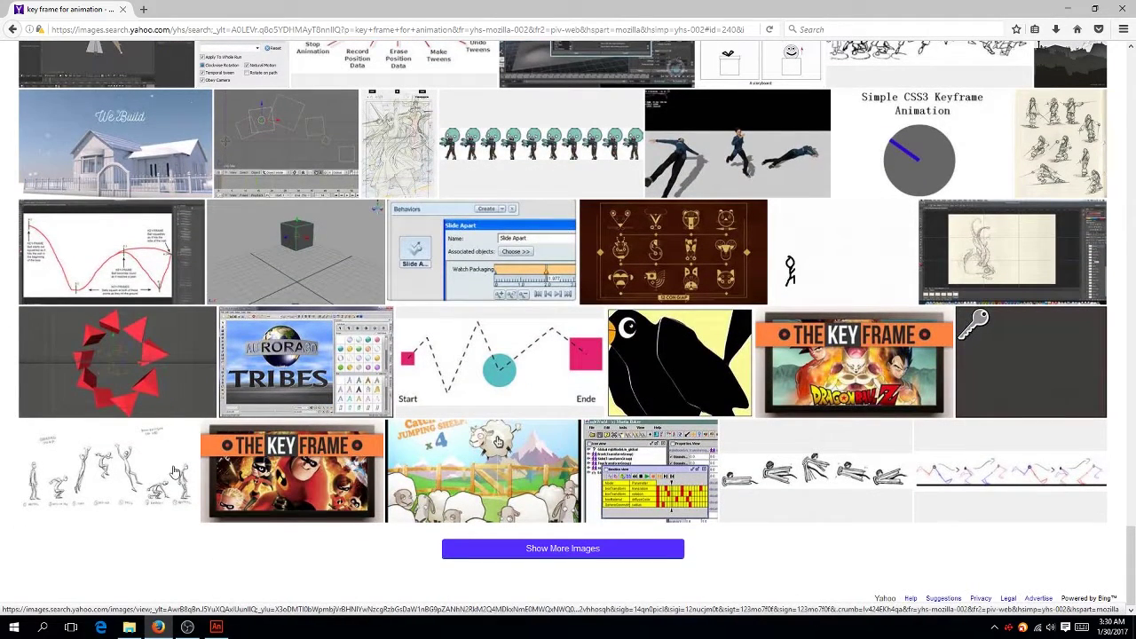
click(142, 474)
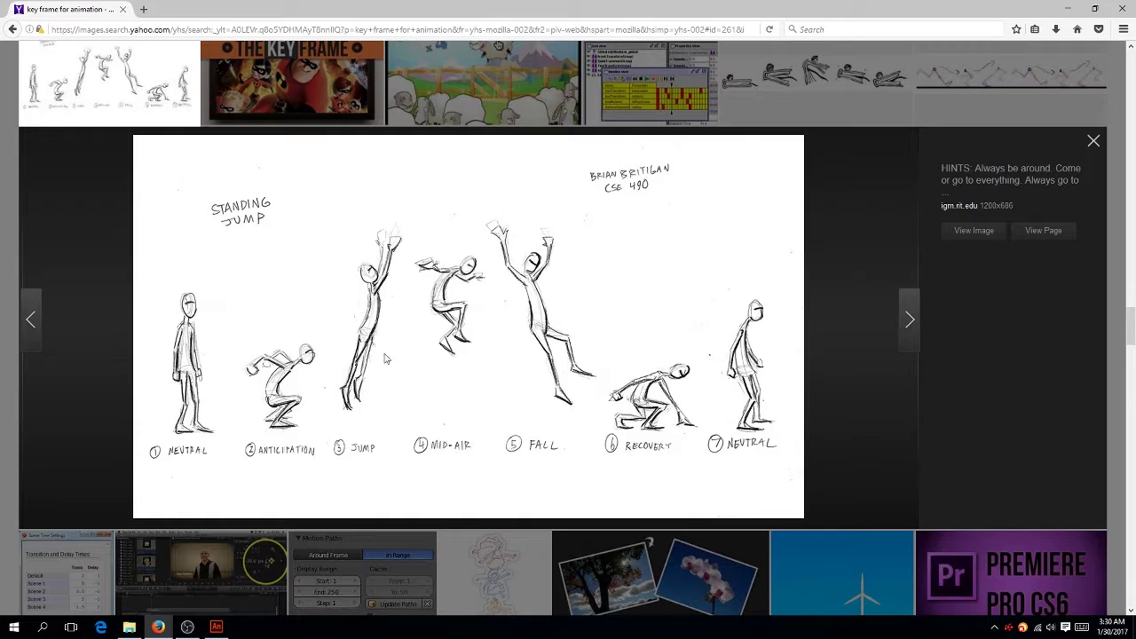
click(1093, 140)
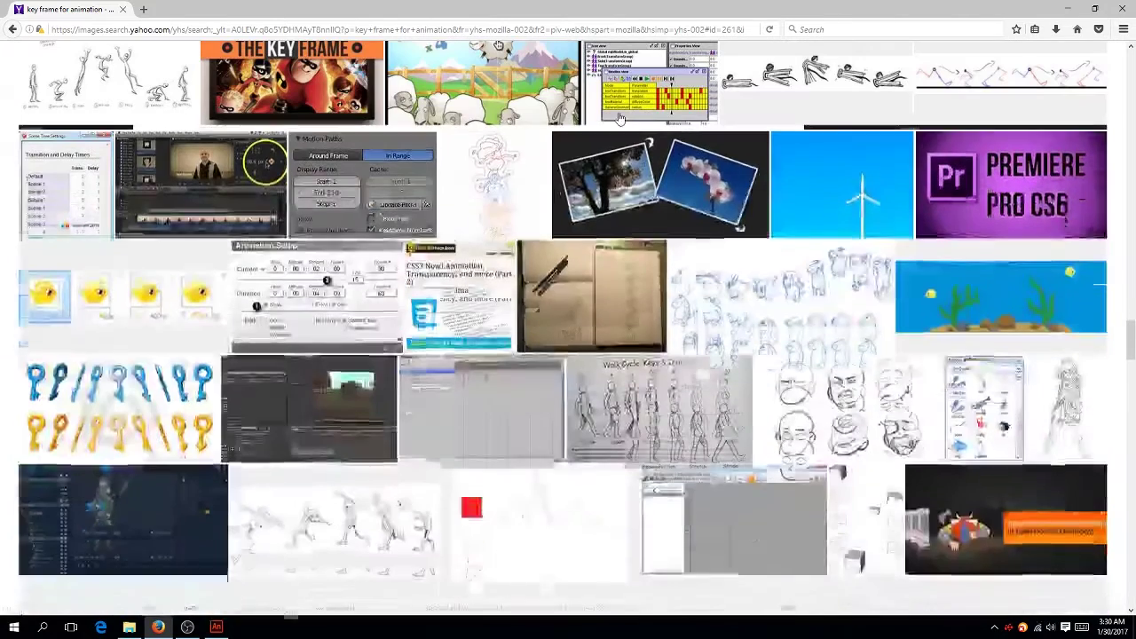
click(1071, 9)
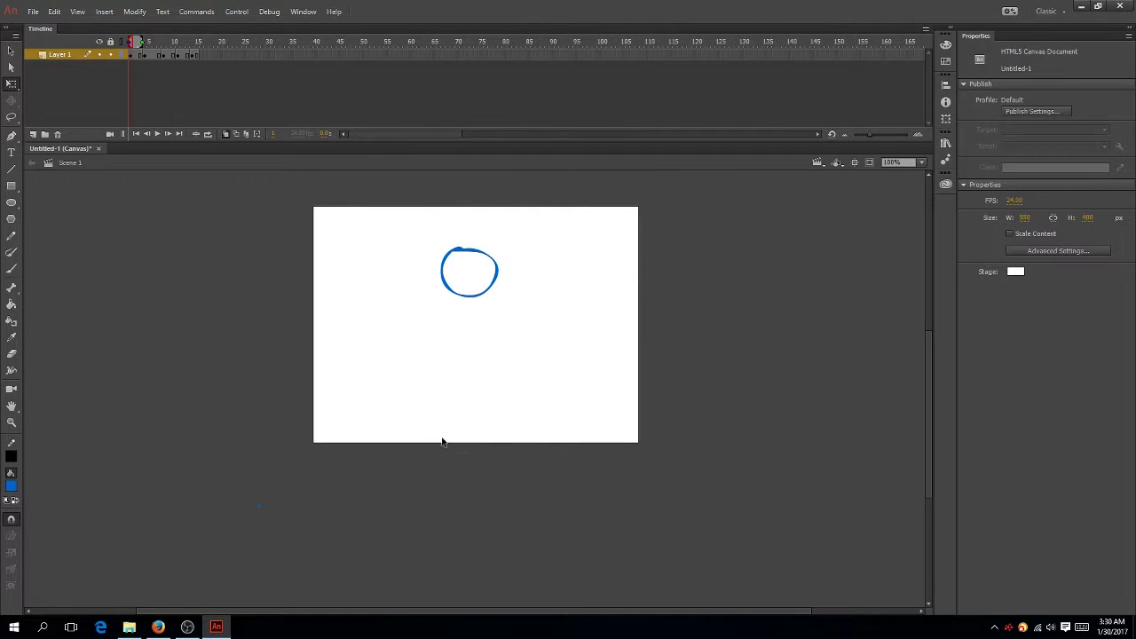
- Brush a blue zigzag line below and beside the circle on frame 1 and fit the stage in the window
click(12, 268)
mouse_move(368, 276)
mouse_down()
mouse_move(437, 367)
mouse_move(472, 363)
mouse_up()
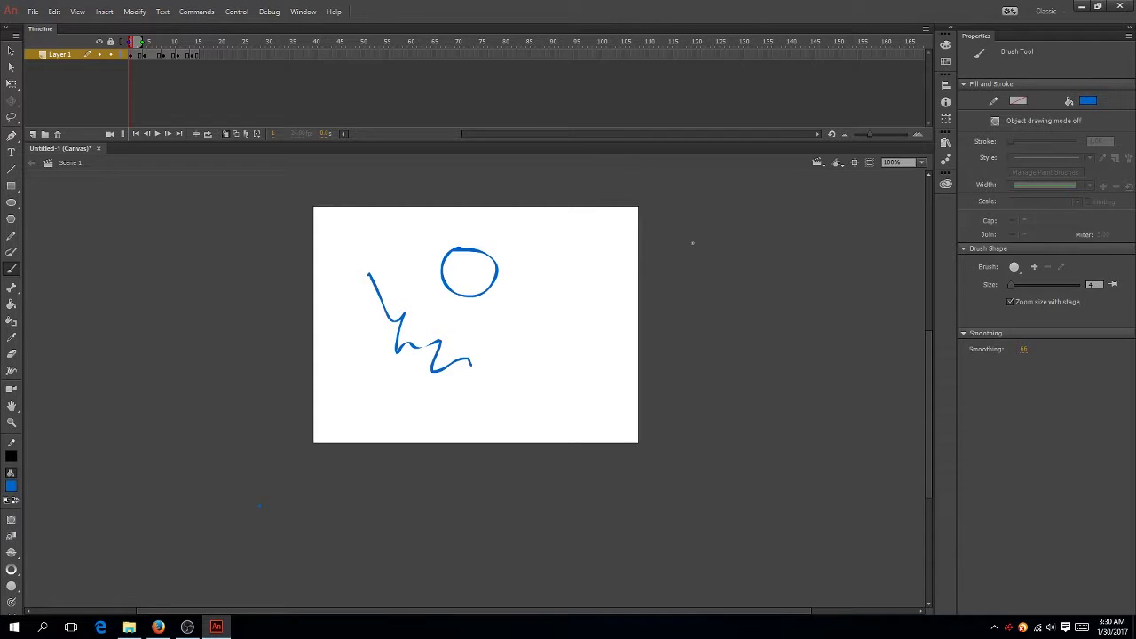
click(921, 164)
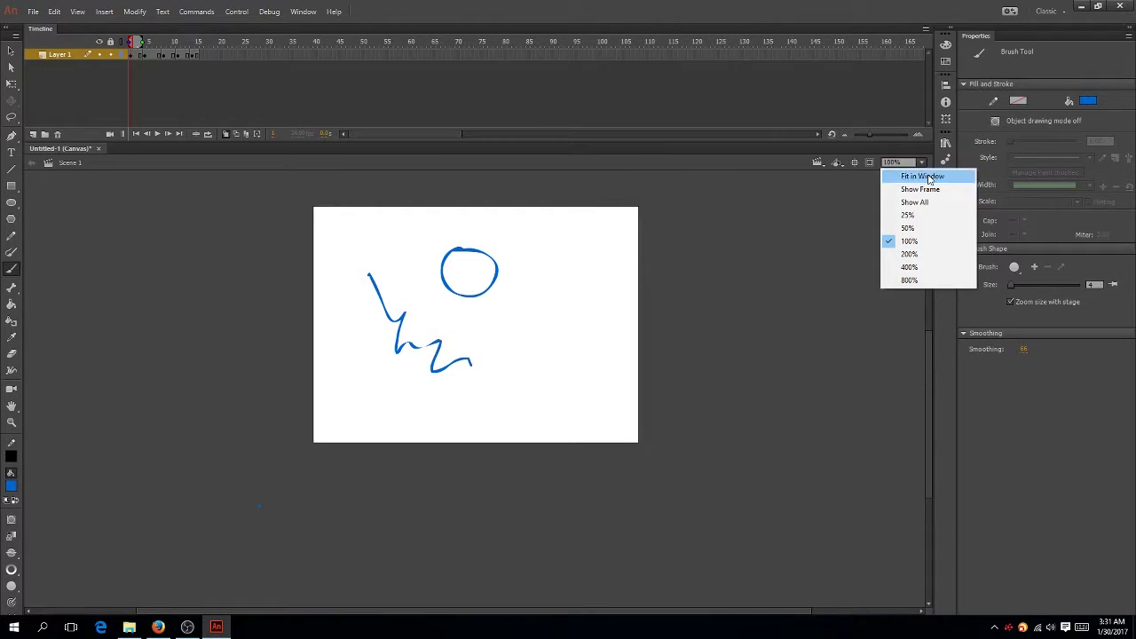
click(922, 175)
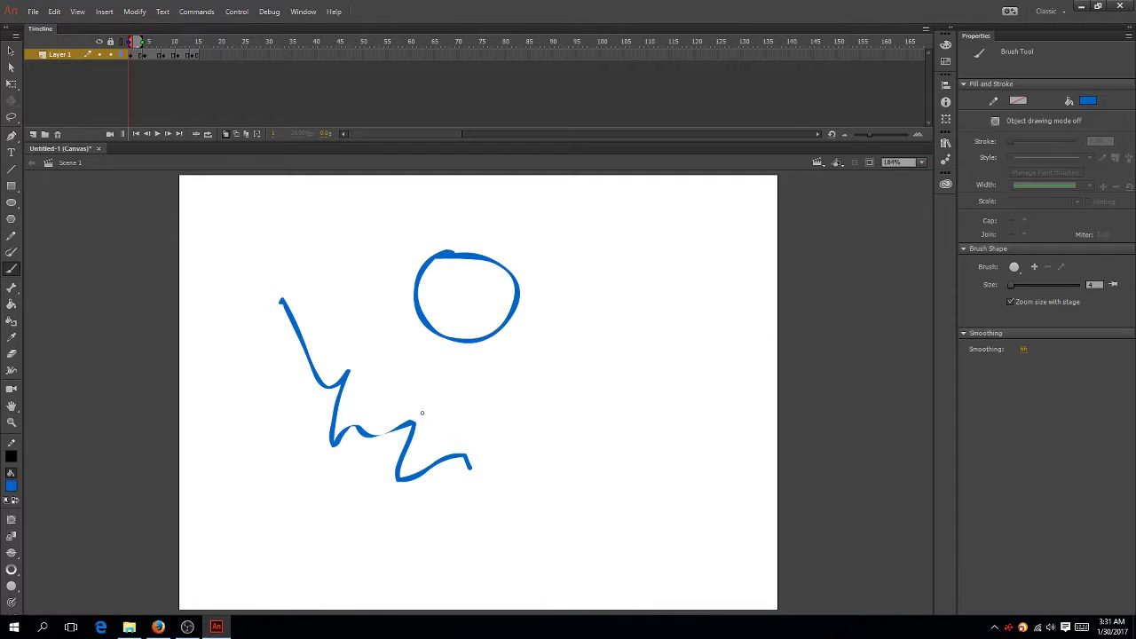
- Brush a second blue zigzag line below and beside the circle, and lasso and delete all artwork on frame 1
mouse_move(555, 353)
mouse_down()
mouse_move(600, 424)
mouse_move(688, 380)
mouse_up()
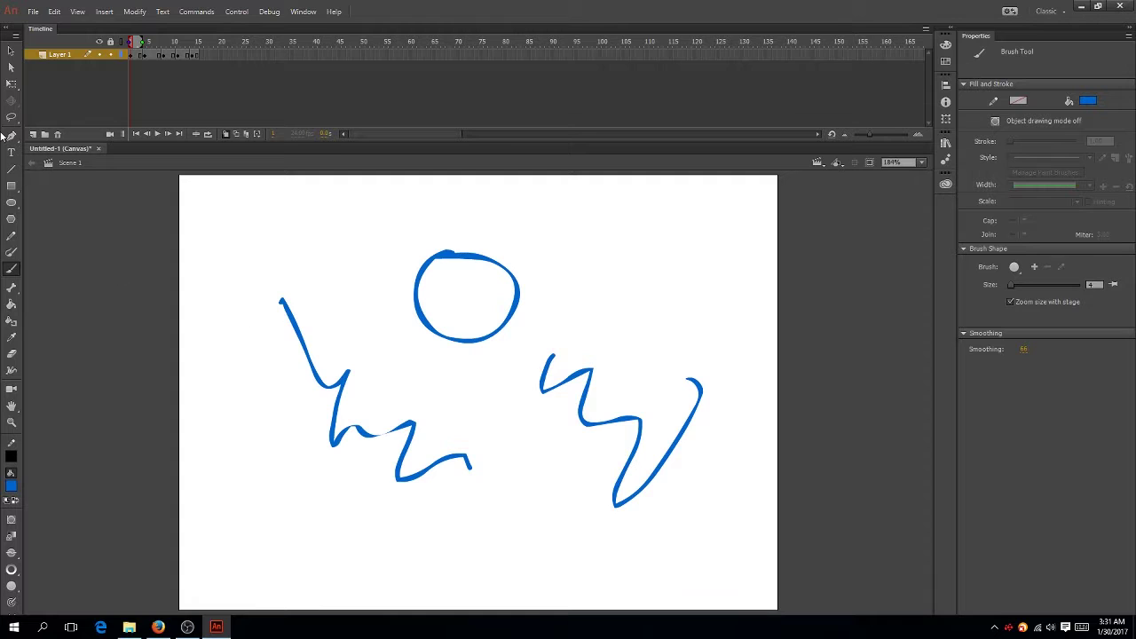
key(q)
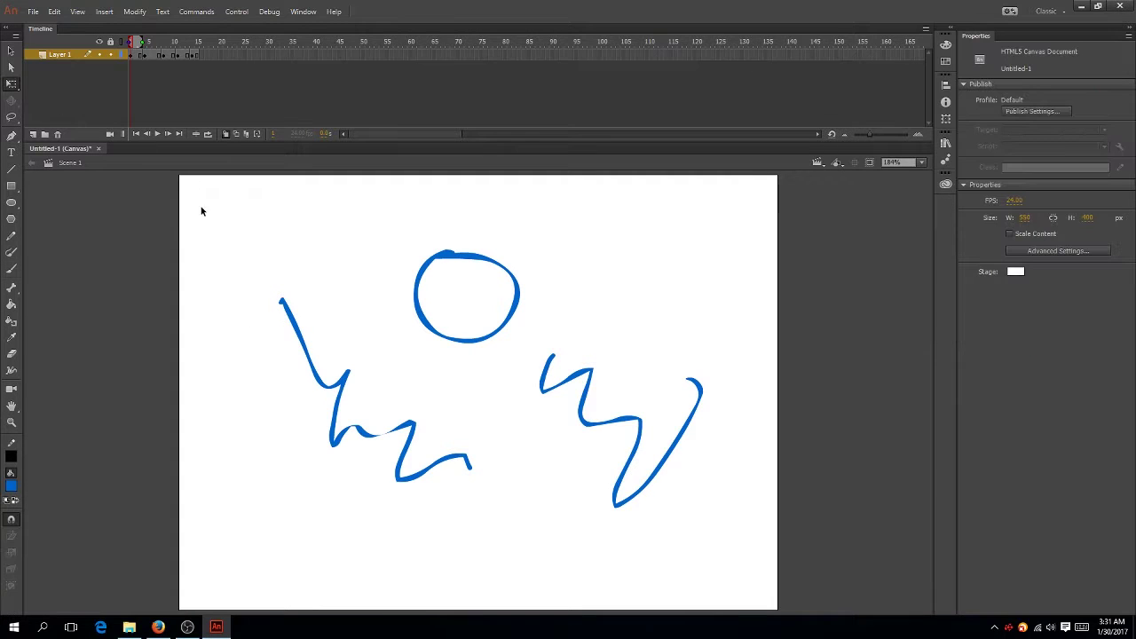
click(12, 116)
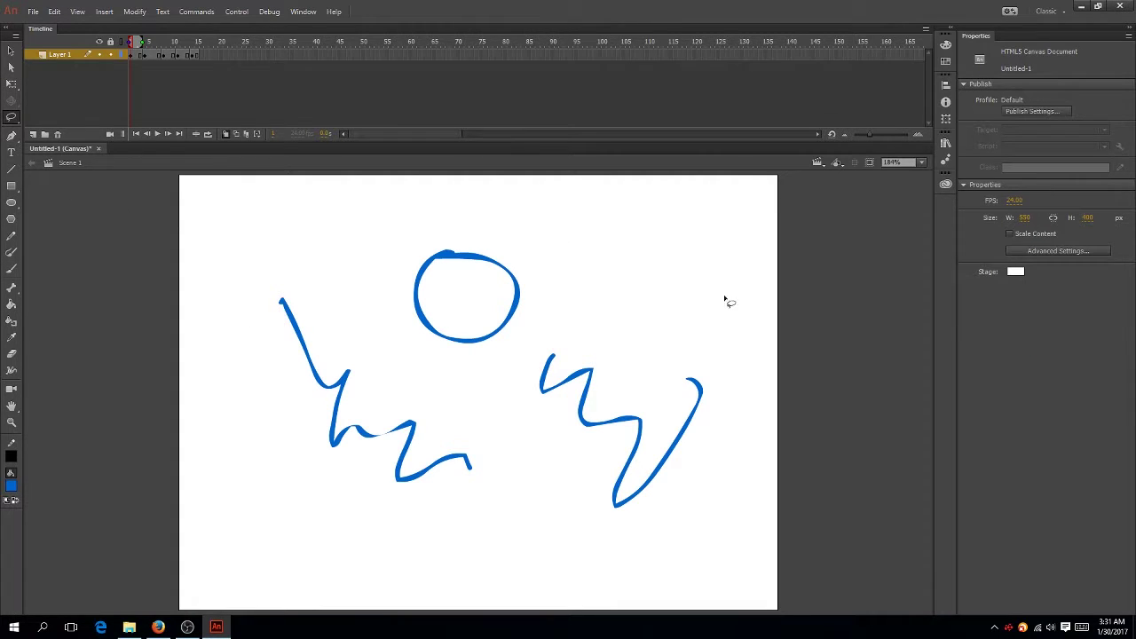
mouse_move(650, 288)
mouse_down()
mouse_move(704, 413)
mouse_move(629, 526)
mouse_move(425, 520)
mouse_move(234, 425)
mouse_move(345, 260)
mouse_move(601, 227)
mouse_move(654, 307)
mouse_move(685, 305)
mouse_up()
key(Delete)
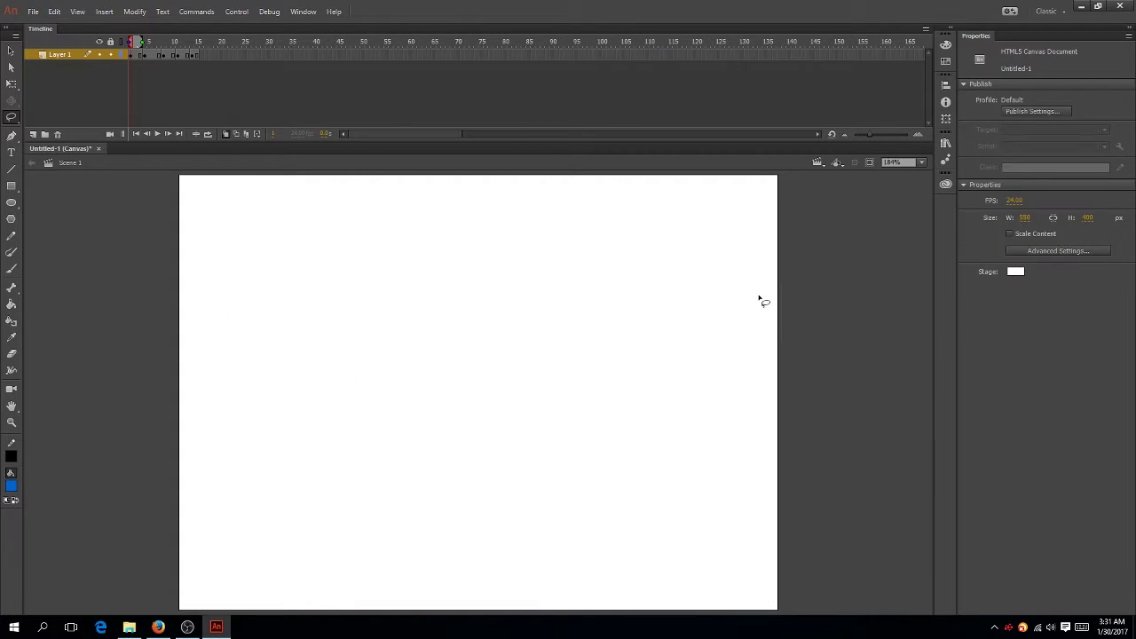
- Draw several black wavy lines, zigzags and a circle on the empty stage with the Paint Brush tool
click(12, 270)
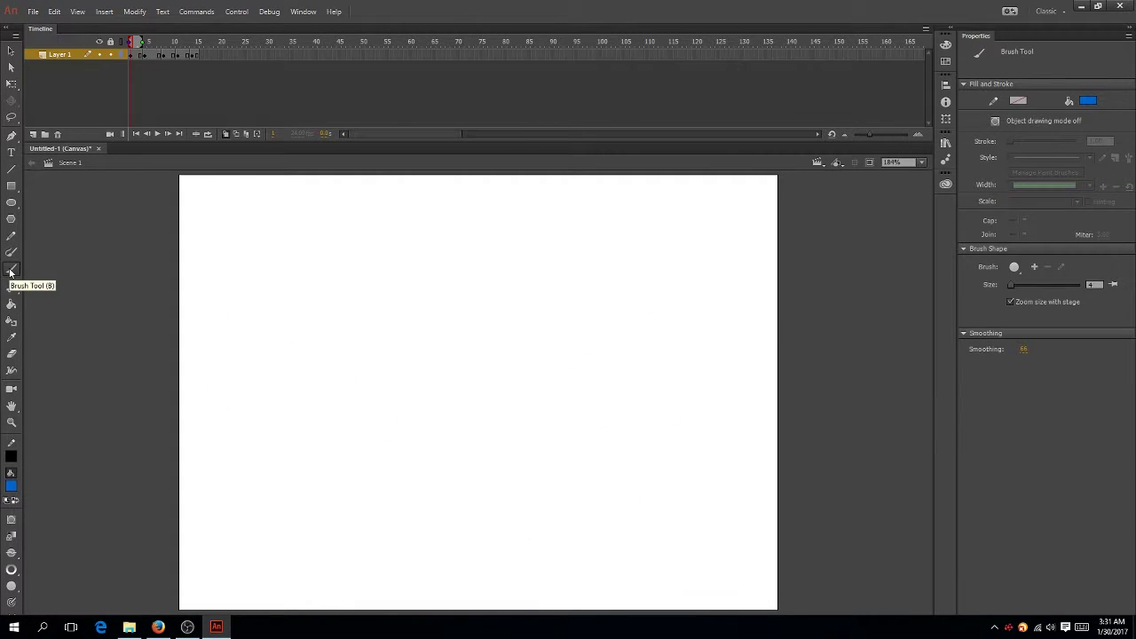
click(12, 252)
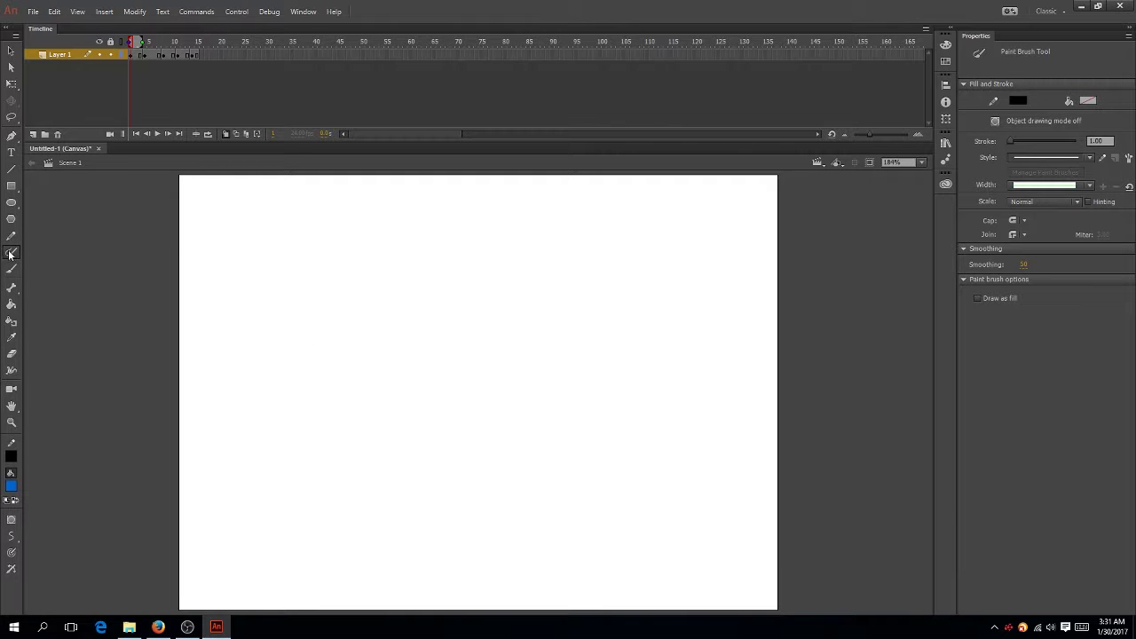
mouse_move(265, 230)
mouse_down()
mouse_move(292, 273)
mouse_move(375, 307)
mouse_move(433, 392)
mouse_up()
mouse_move(502, 454)
mouse_down()
mouse_move(349, 429)
mouse_move(381, 491)
mouse_up()
mouse_move(531, 238)
mouse_down()
mouse_move(582, 237)
mouse_move(677, 300)
mouse_move(704, 364)
mouse_up()
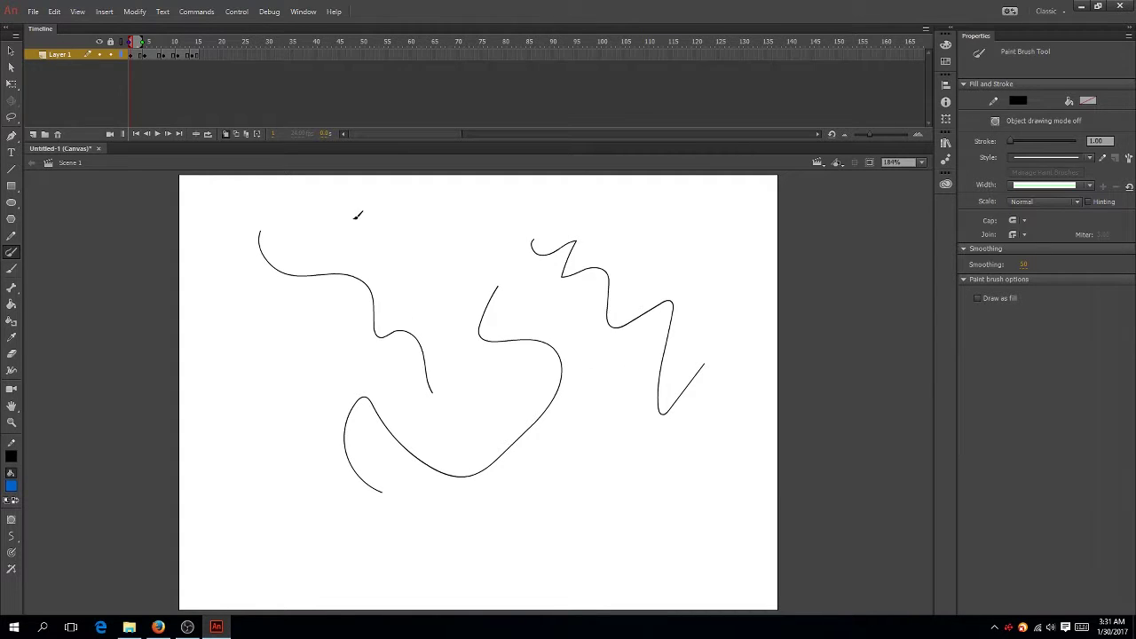
mouse_move(348, 210)
mouse_down()
mouse_move(412, 223)
mouse_move(435, 246)
mouse_move(448, 309)
mouse_up()
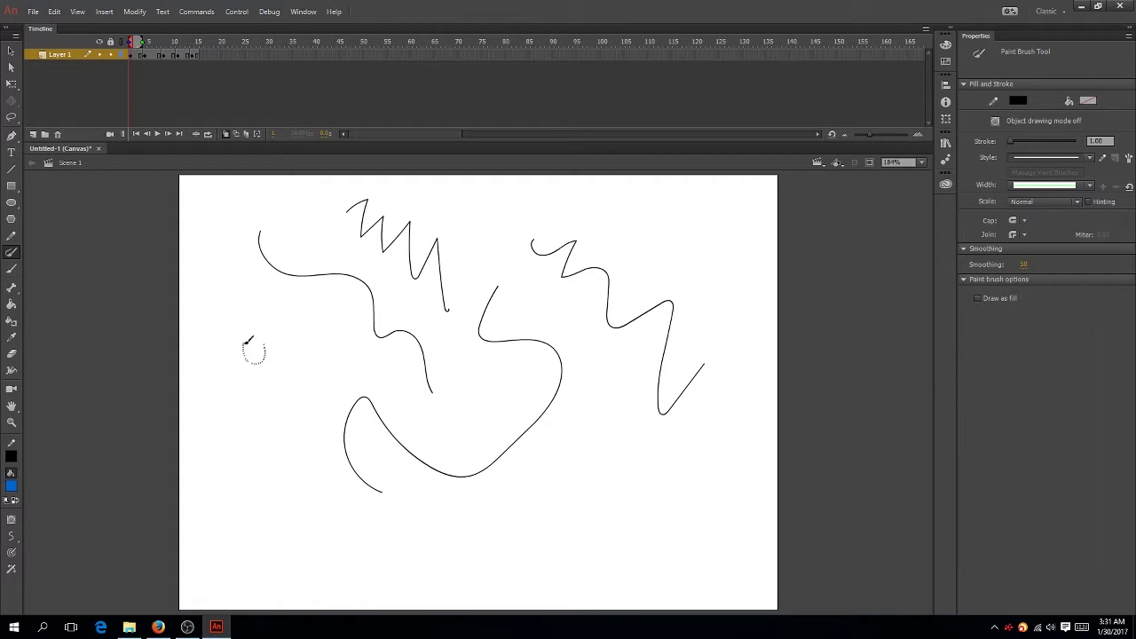
drag(231, 346, 324, 364)
mouse_move(273, 394)
mouse_down()
mouse_move(241, 436)
mouse_move(327, 424)
mouse_move(240, 397)
mouse_up()
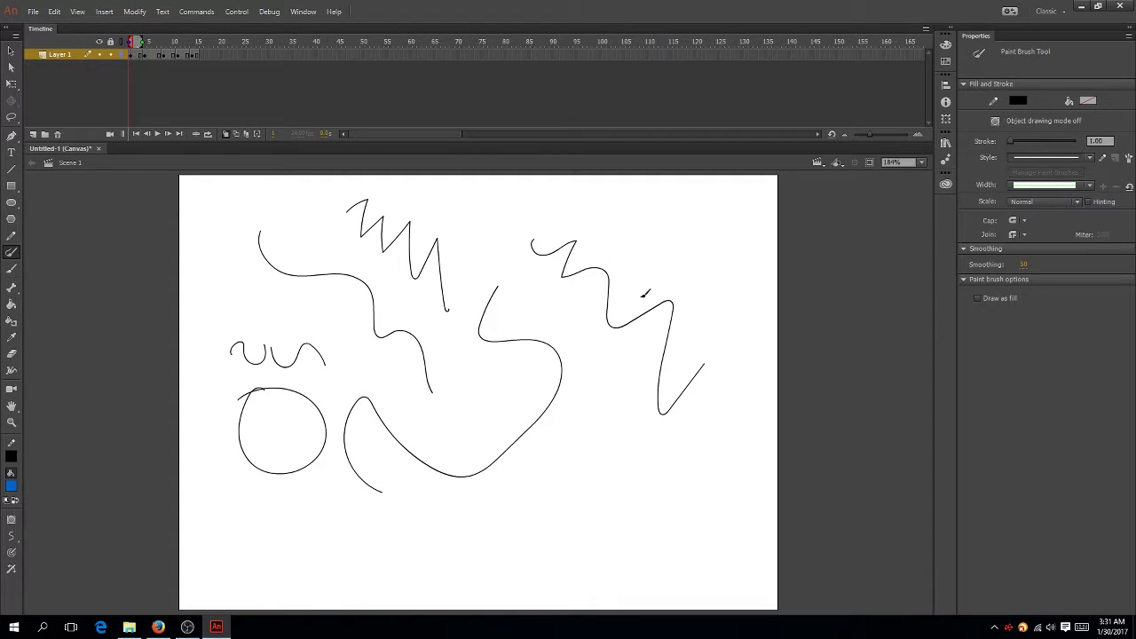
- Lasso all the black Paint Brush strokes on frame 1 and delete them
click(10, 117)
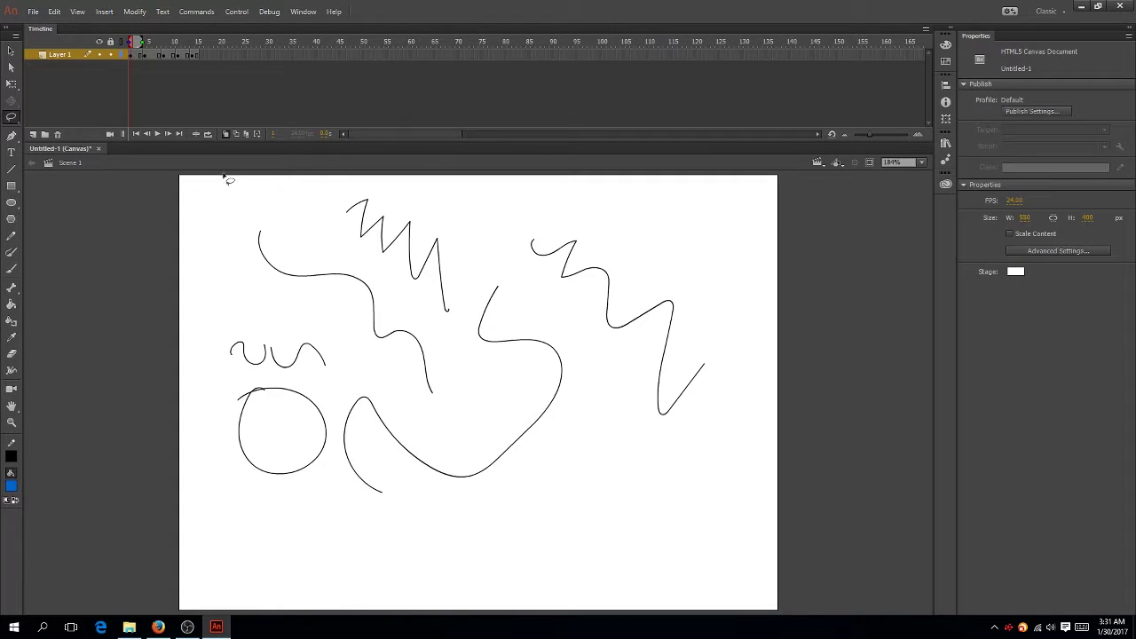
mouse_move(584, 220)
mouse_down()
mouse_move(712, 320)
mouse_move(630, 501)
mouse_move(262, 557)
mouse_move(179, 238)
mouse_move(476, 176)
mouse_move(590, 213)
mouse_up()
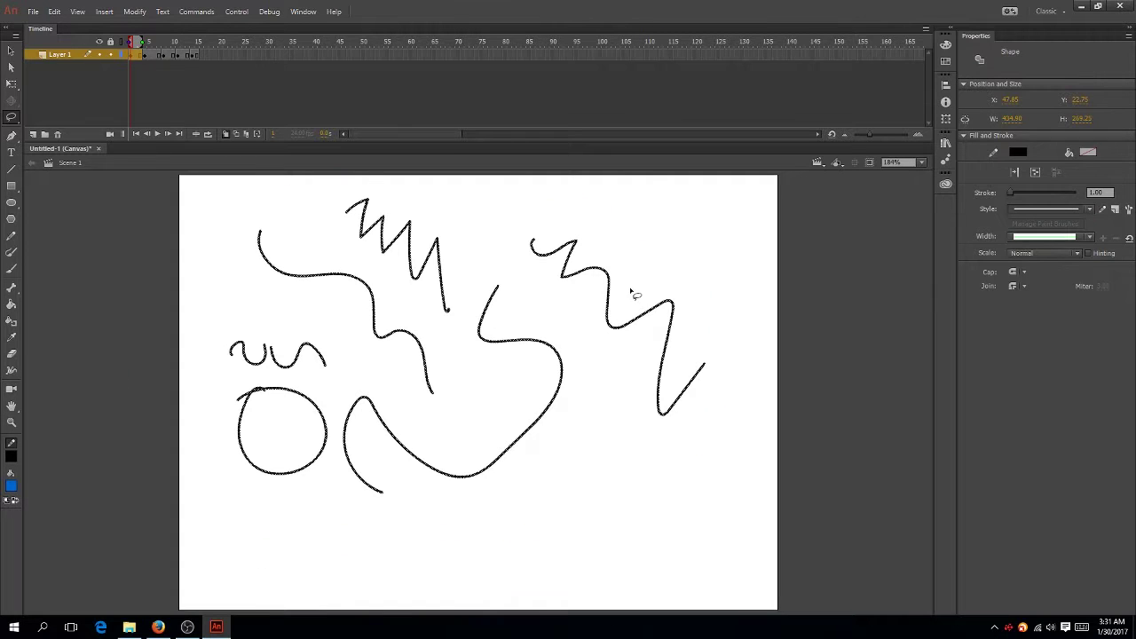
key(Delete)
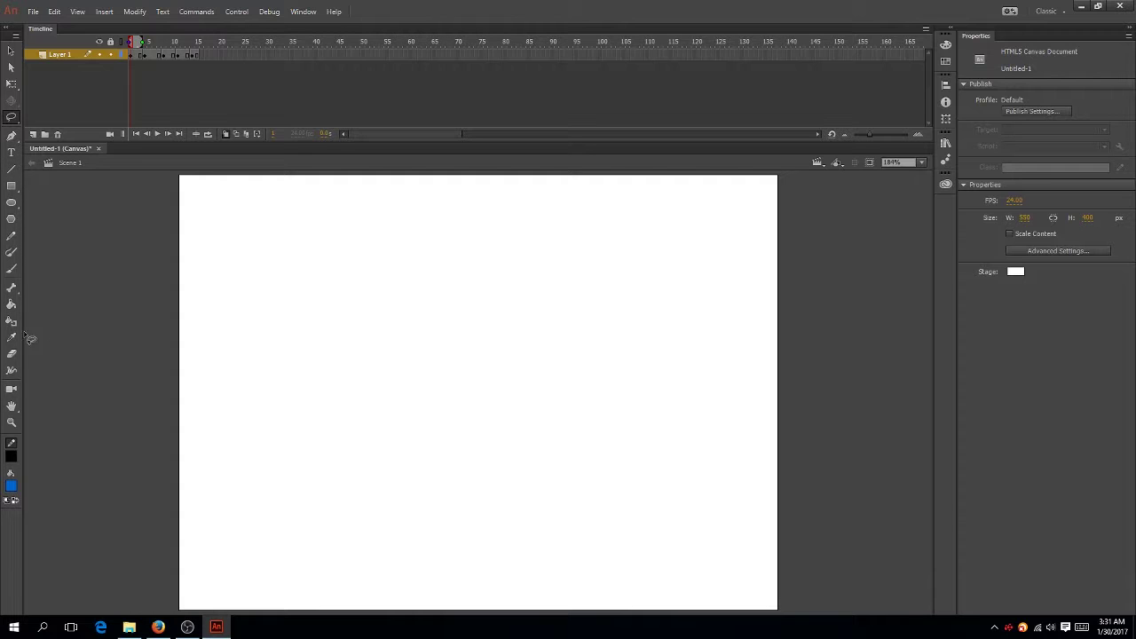
- Draw a black S-shaped curve, two jagged lines and a circle on the stage with the Pencil tool
click(10, 235)
mouse_move(424, 286)
mouse_down()
mouse_move(400, 352)
mouse_move(502, 393)
mouse_move(493, 471)
mouse_up()
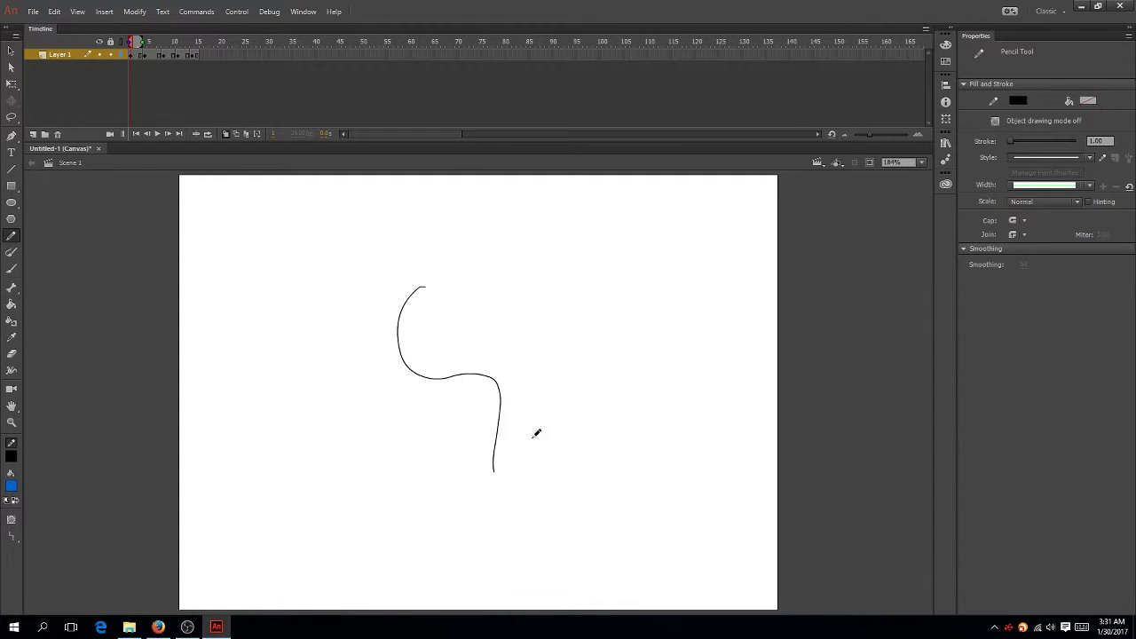
mouse_move(552, 255)
mouse_down()
mouse_move(589, 309)
mouse_move(595, 377)
mouse_move(618, 404)
mouse_move(637, 468)
mouse_up()
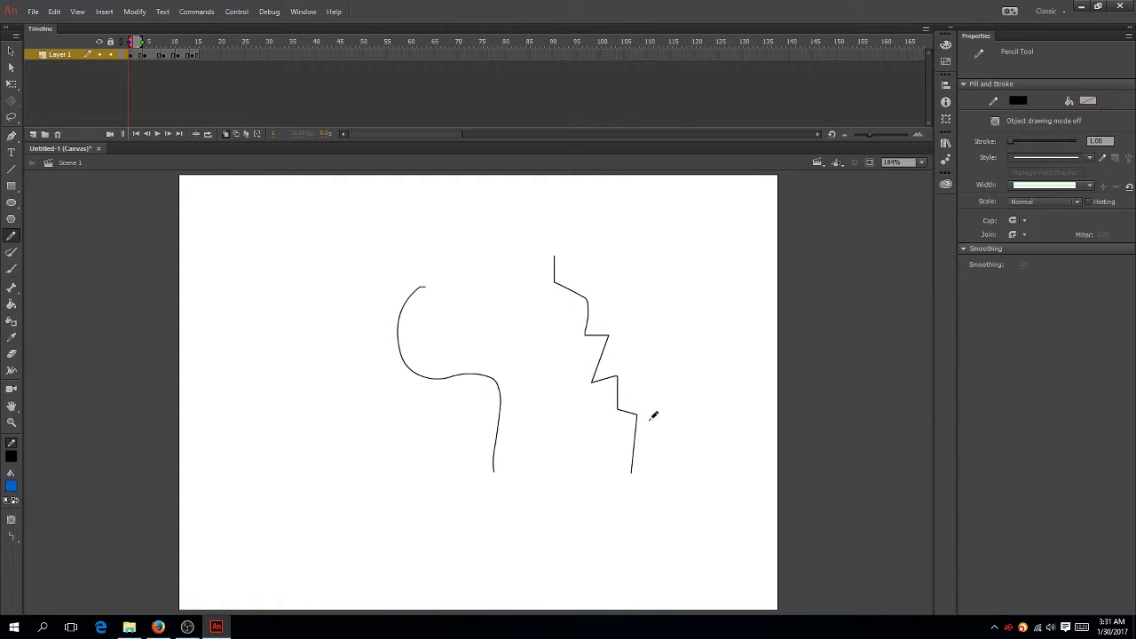
mouse_move(652, 235)
mouse_down()
mouse_move(666, 242)
mouse_move(647, 284)
mouse_move(676, 289)
mouse_move(683, 326)
mouse_move(691, 472)
mouse_up()
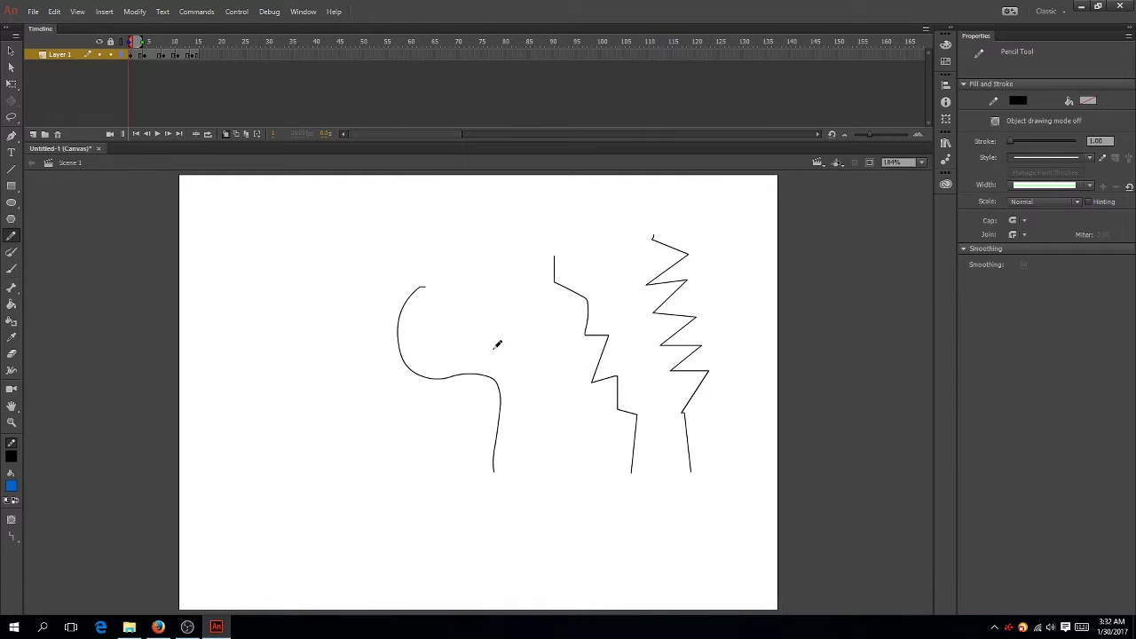
mouse_move(283, 274)
mouse_down()
mouse_move(309, 340)
mouse_move(282, 274)
mouse_up()
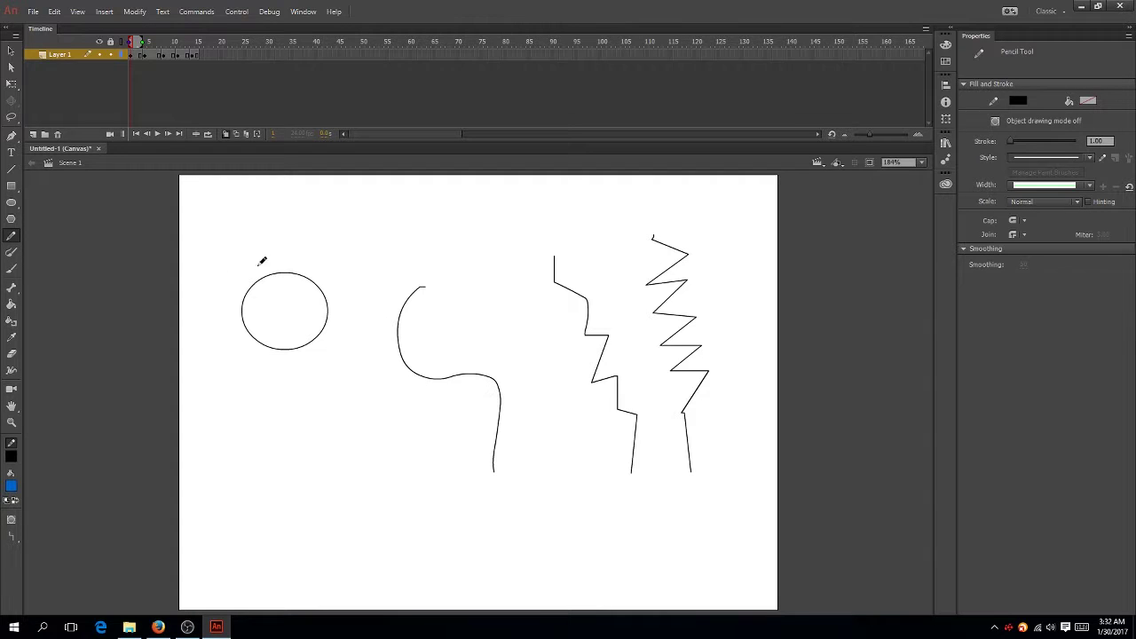
- Lasso the pencil-drawn curve, jagged lines and circle and delete them from the stage
click(12, 83)
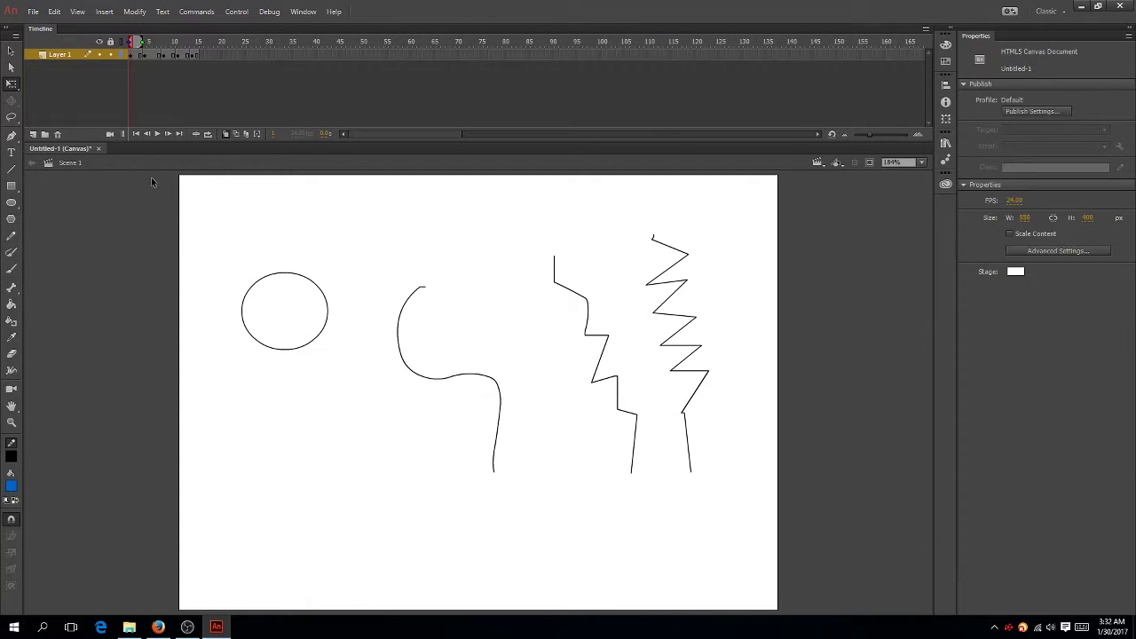
click(12, 116)
mouse_move(675, 215)
mouse_down()
mouse_move(619, 208)
mouse_move(309, 241)
mouse_up()
drag(309, 241, 261, 313)
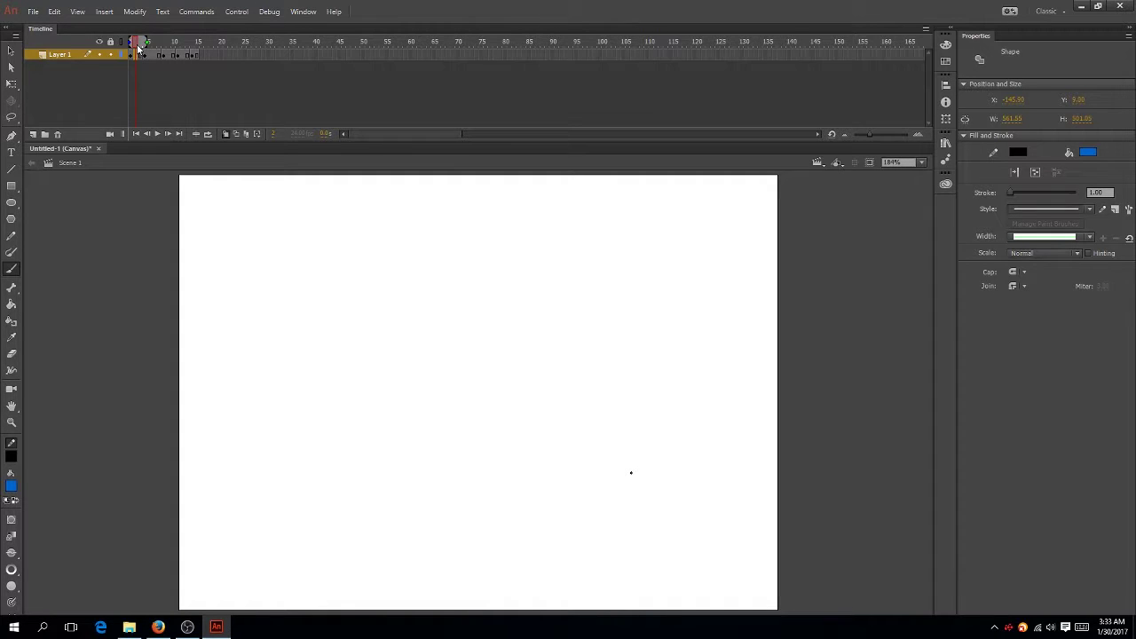
- Brush a blue circle at frame 2 and, with the onion skin range extended forward, another overlapping just below it on frame 4
mouse_move(467, 269)
mouse_down()
mouse_move(476, 343)
mouse_move(540, 316)
mouse_move(466, 271)
mouse_up()
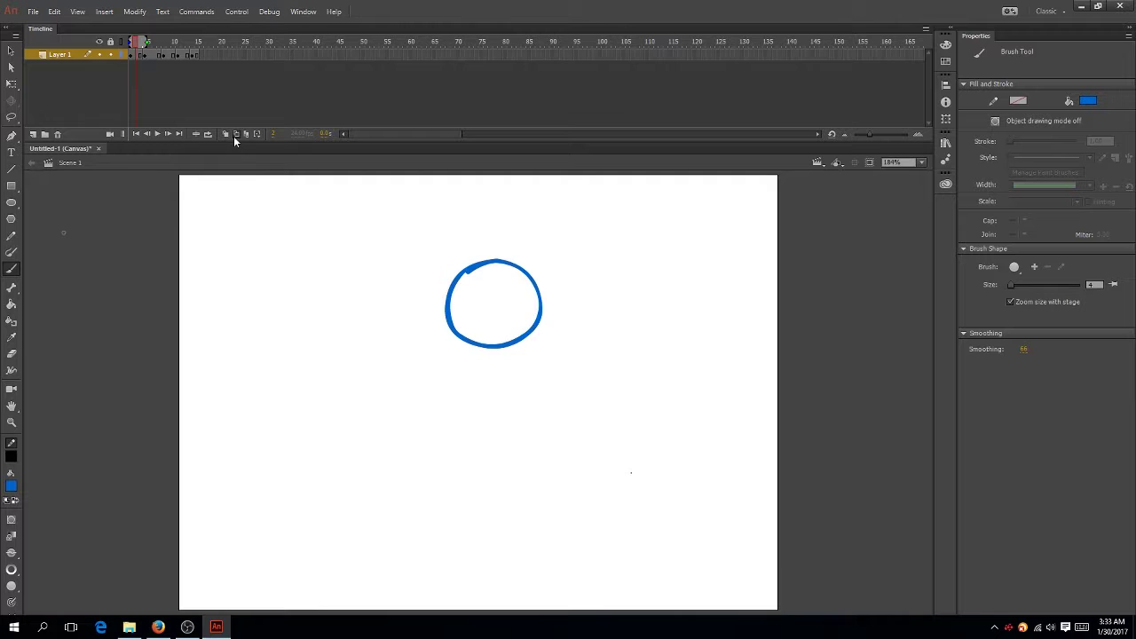
click(235, 134)
click(133, 42)
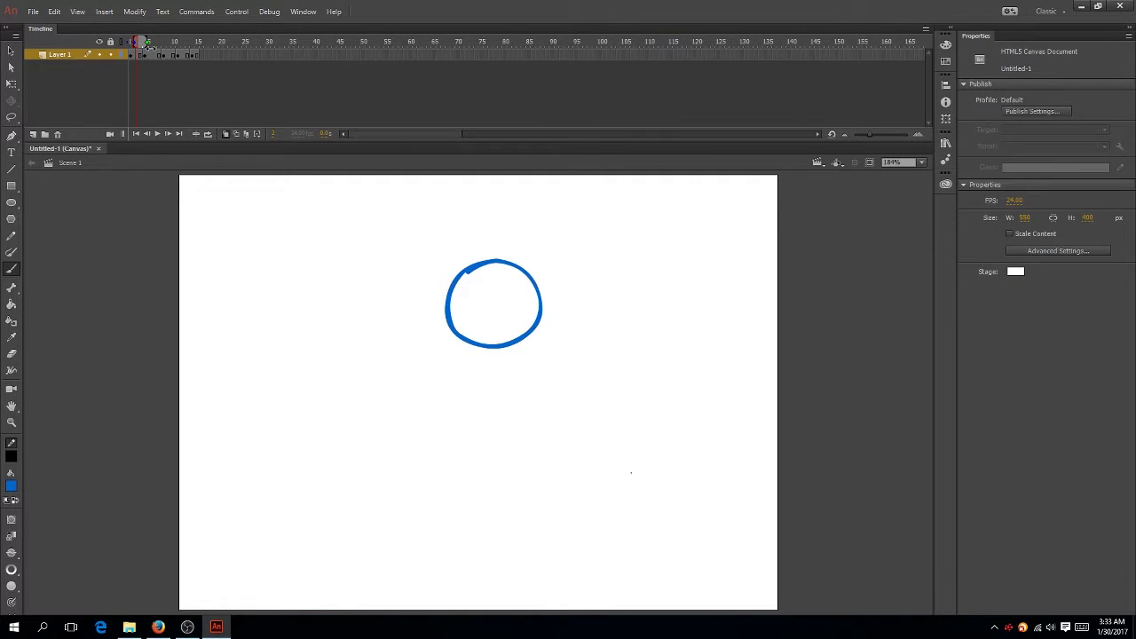
drag(138, 44, 174, 42)
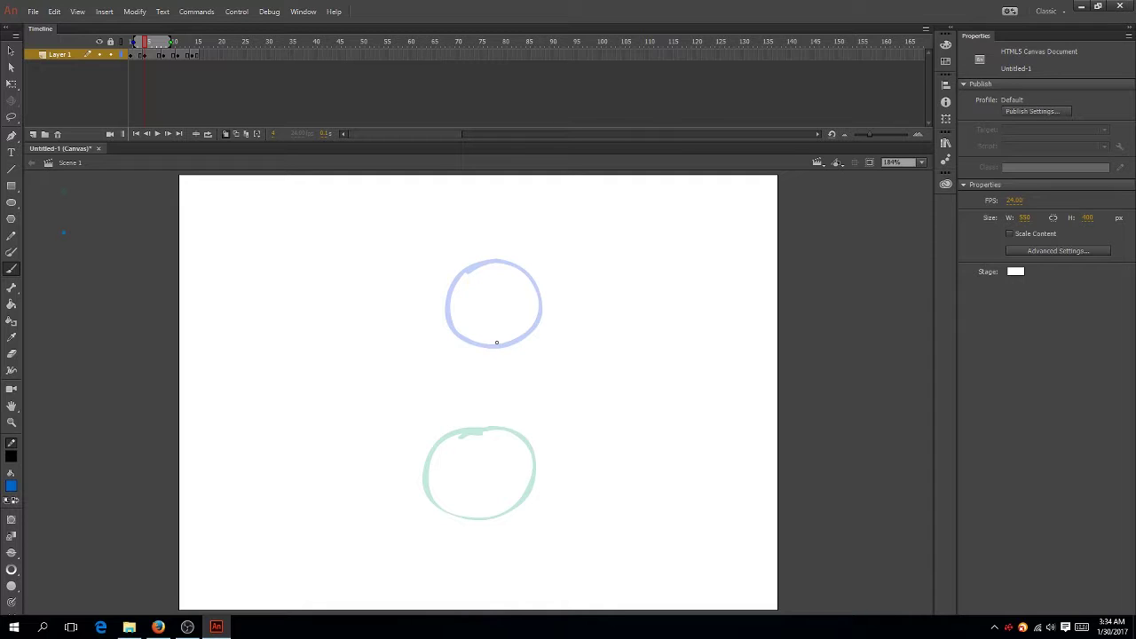
mouse_move(463, 318)
mouse_down()
mouse_move(445, 371)
mouse_move(484, 391)
mouse_move(539, 372)
mouse_move(548, 339)
mouse_move(516, 306)
mouse_move(460, 316)
mouse_up()
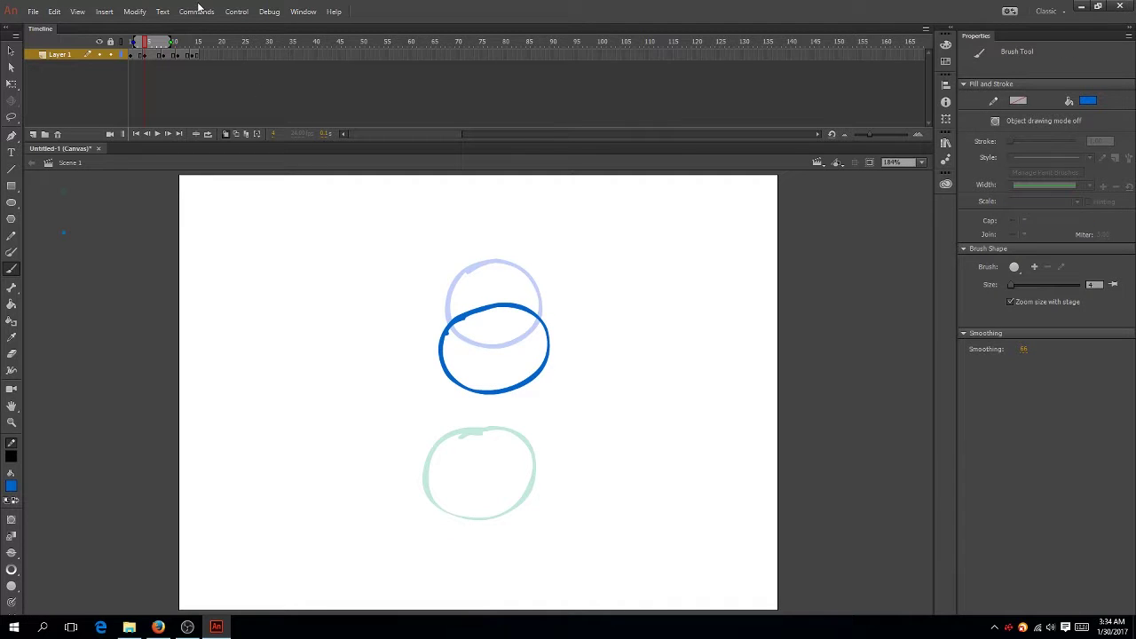
- Scrub through frames 9 and 11 to compare the ball's positions with onion skinning on
click(157, 54)
mouse_move(156, 50)
mouse_down()
mouse_move(192, 42)
mouse_move(171, 42)
mouse_up()
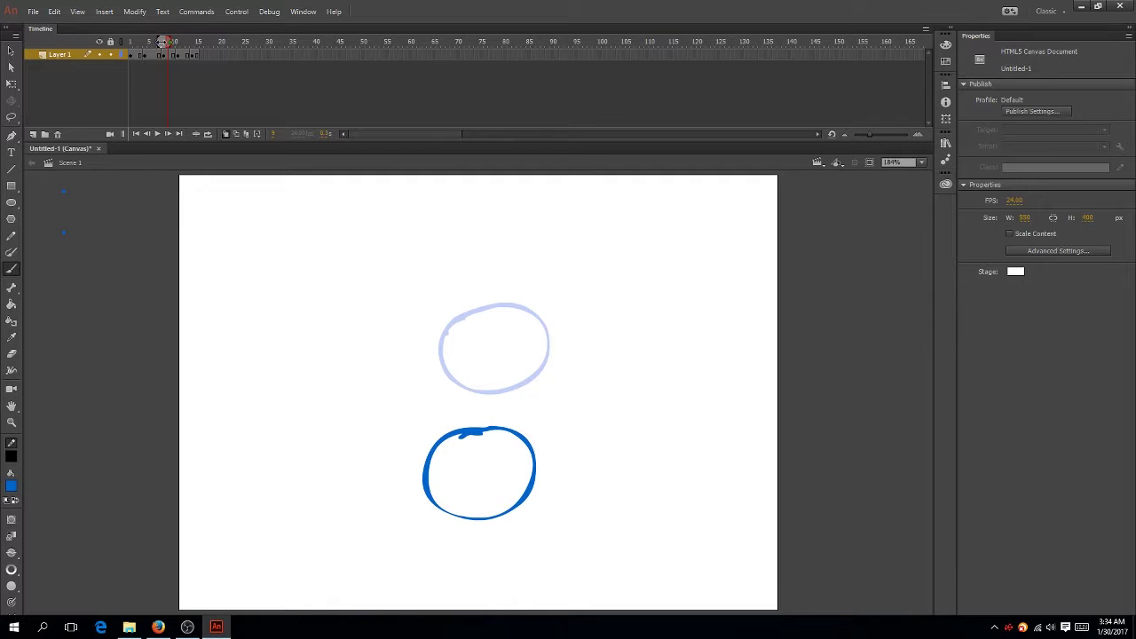
mouse_move(171, 42)
mouse_down()
mouse_move(181, 42)
mouse_move(170, 42)
mouse_up()
click(178, 42)
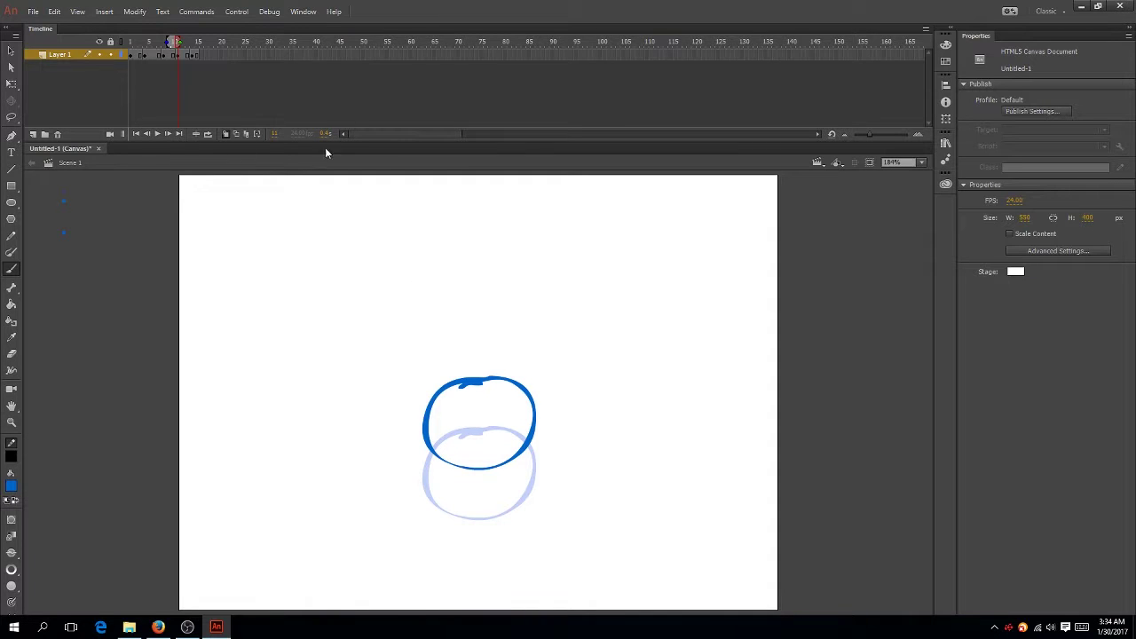
- Test the ball animation in the browser
click(303, 12)
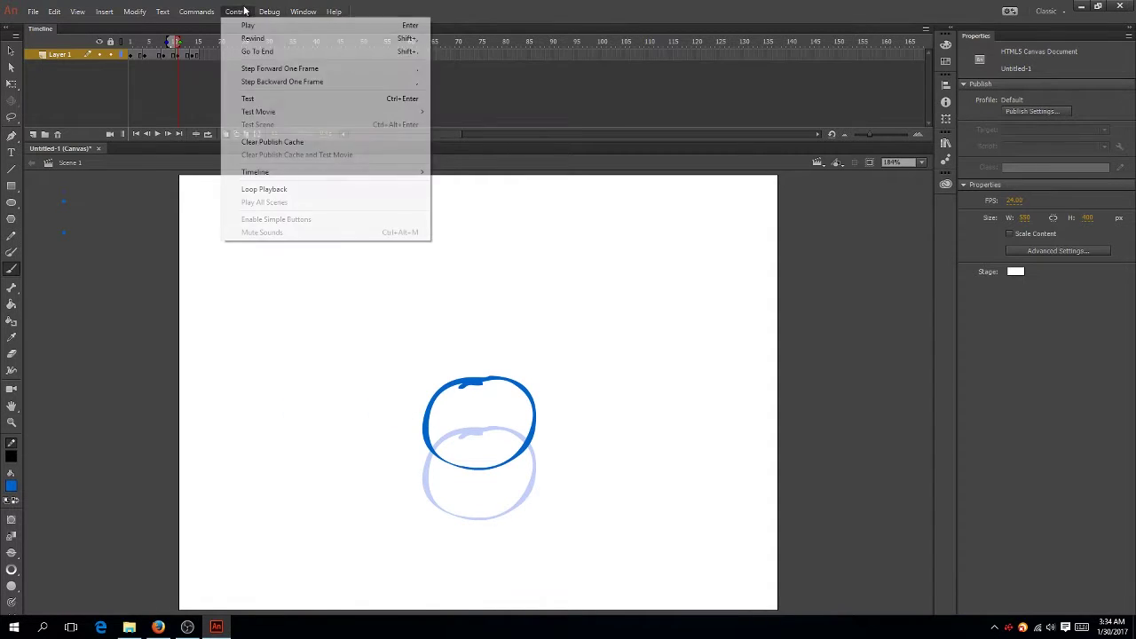
mouse_move(320, 12)
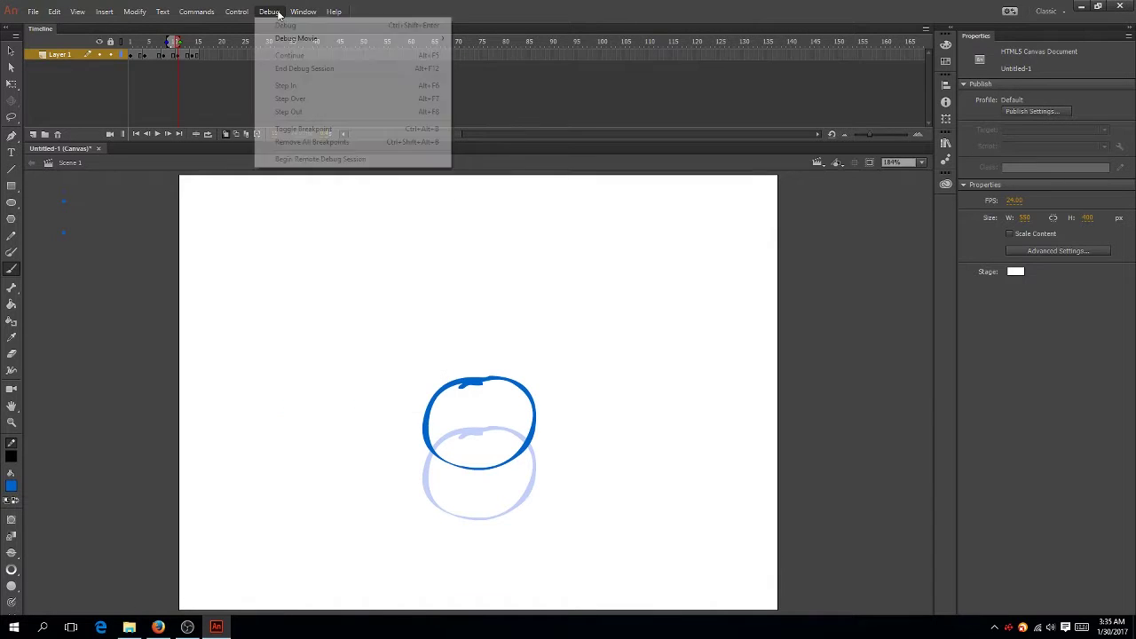
mouse_move(237, 13)
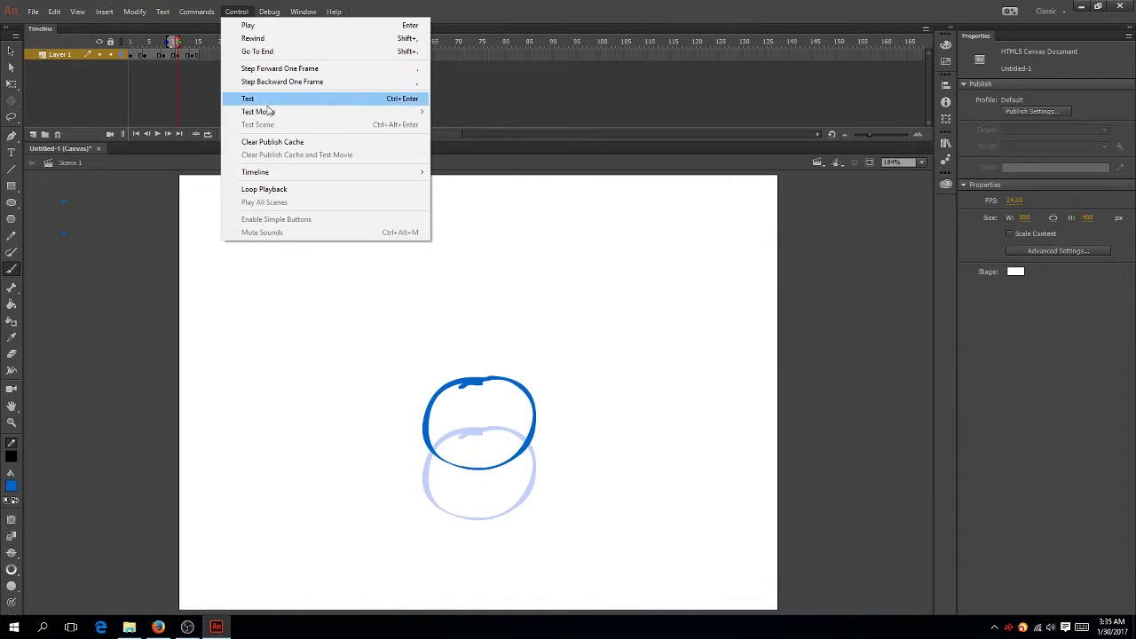
mouse_move(269, 116)
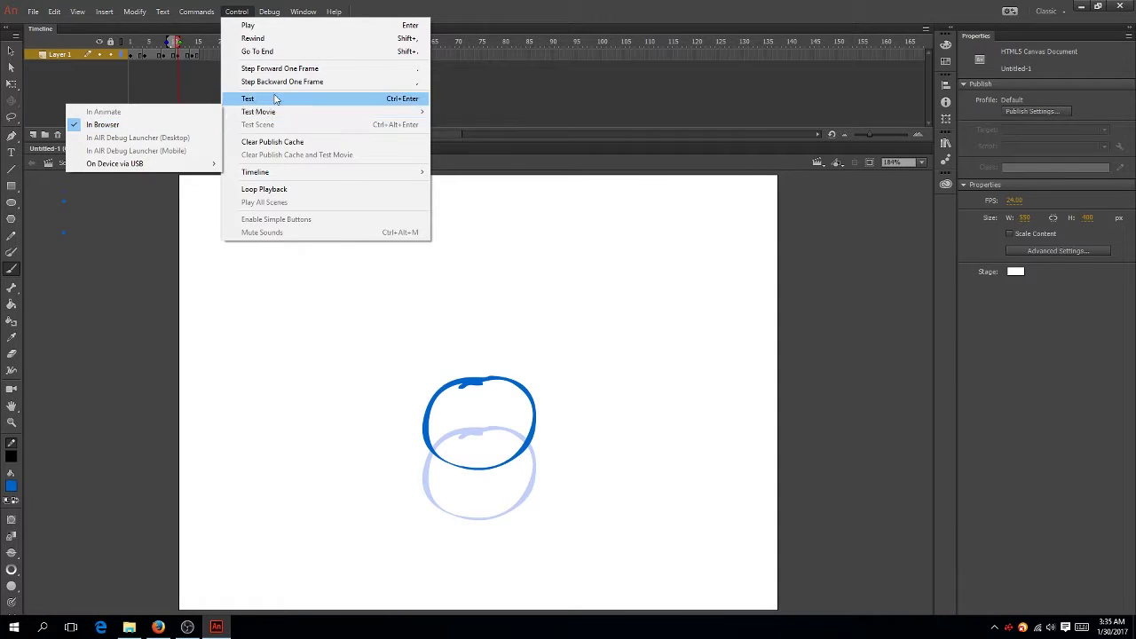
click(274, 100)
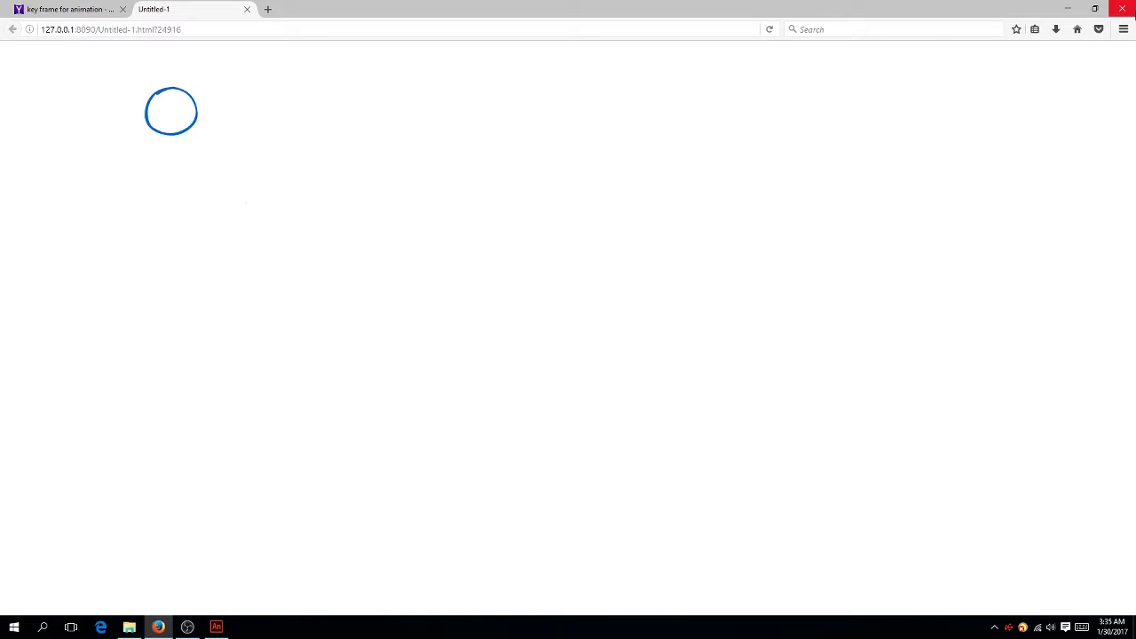
- Close only the Untitled-1 preview page in the browser and switch back to Adobe Animate
click(1123, 10)
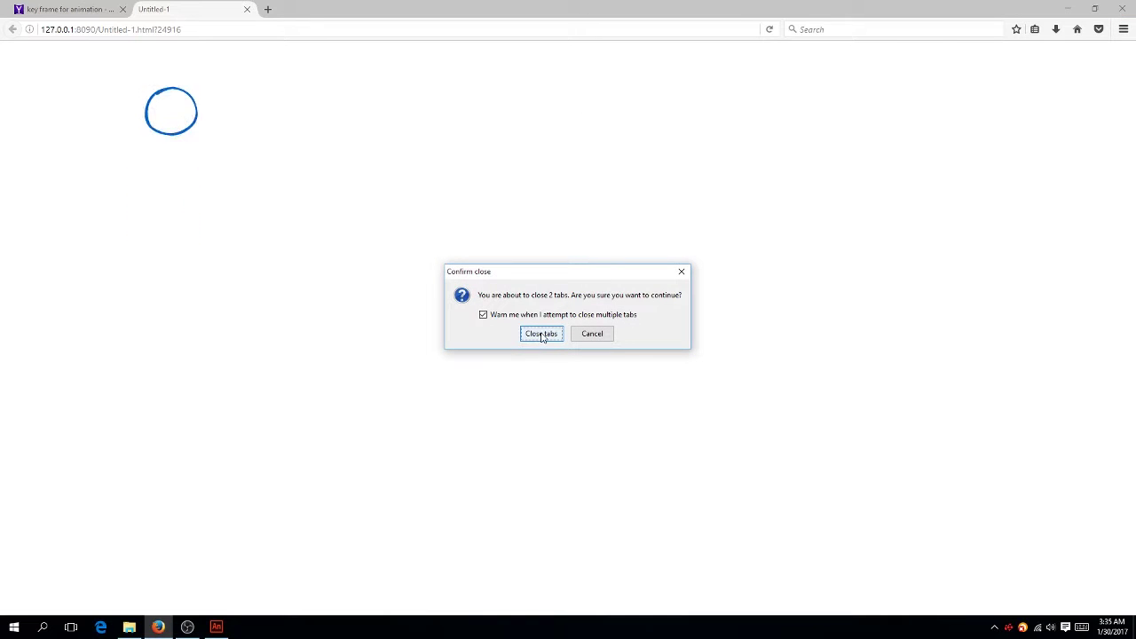
click(592, 334)
click(247, 8)
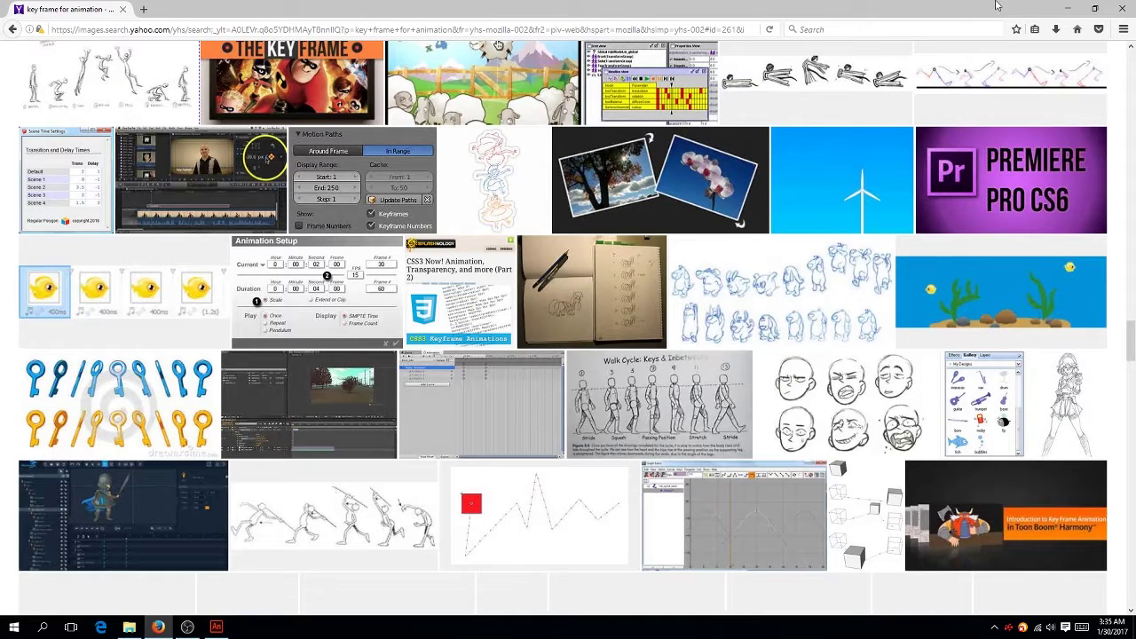
key(alt+Tab)
click(40, 28)
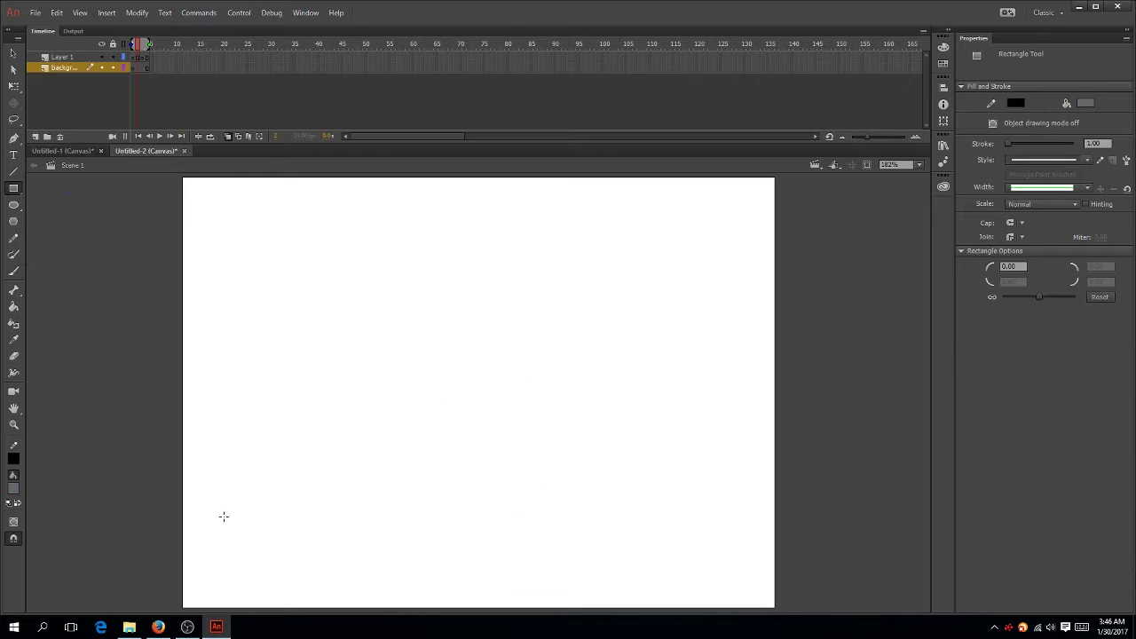
- Draw a grey rectangle with a black outline across the bottom of the stage on the background layer and extend the layer to frame 35
drag(184, 473, 773, 607)
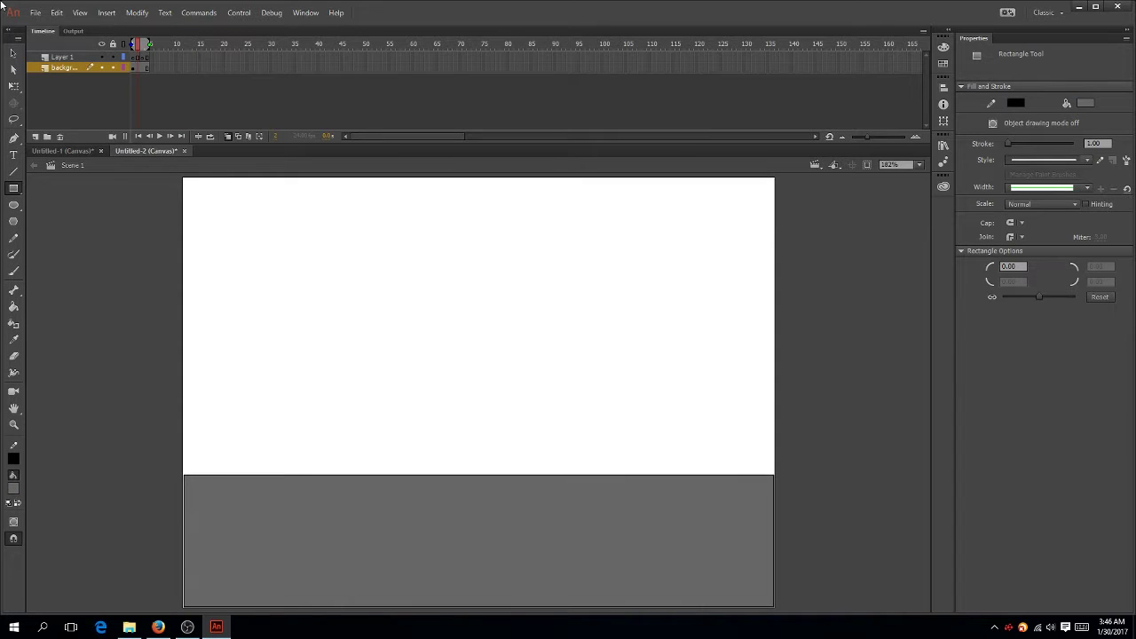
right_click(294, 68)
click(346, 133)
- Widen the grey ground rectangle with Free Transform so it extends past both sides of the stage, and deselect it
key(v)
click(226, 538)
click(13, 86)
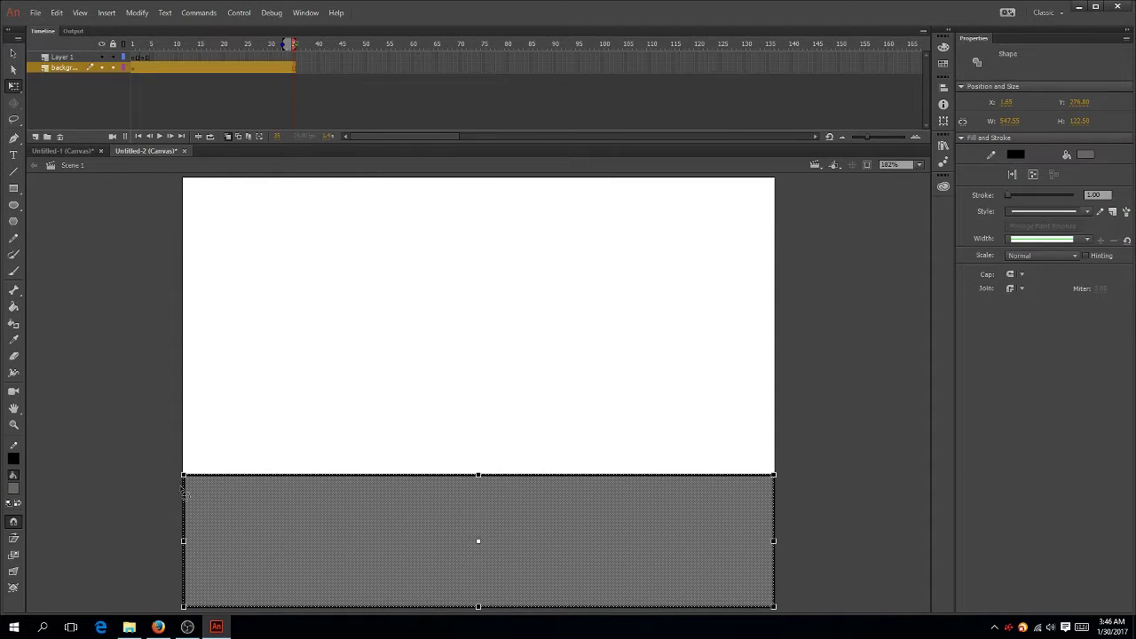
drag(183, 540, 162, 541)
click(781, 375)
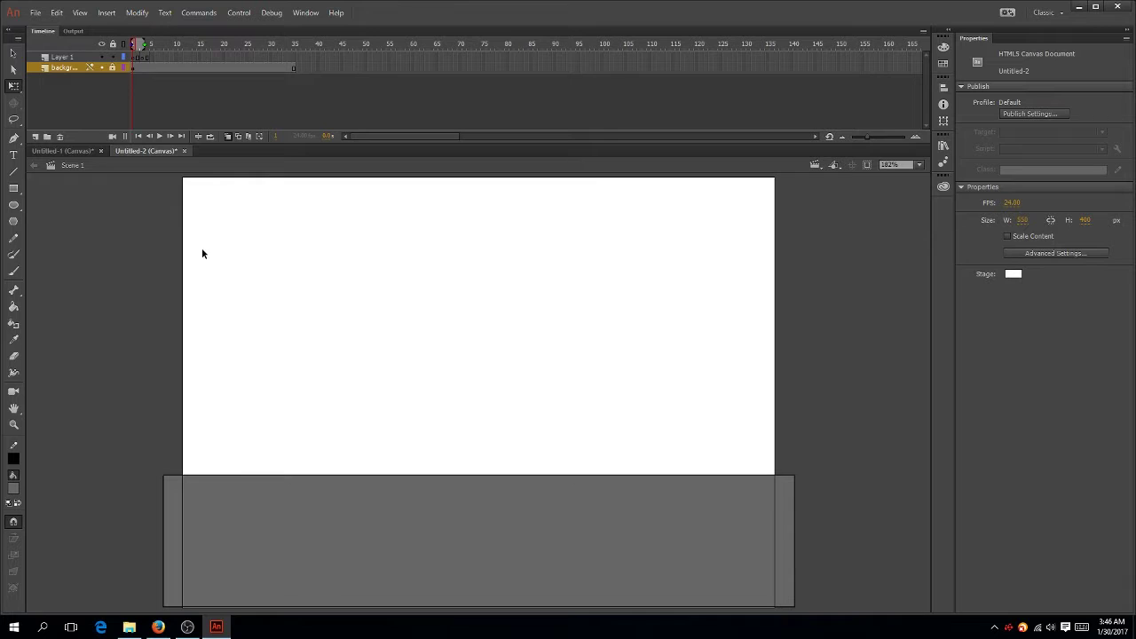
- Paint a dark blue circle outline about 62 px wide in the stage's upper-left corner on Layer 1 with the Brush tool
click(68, 59)
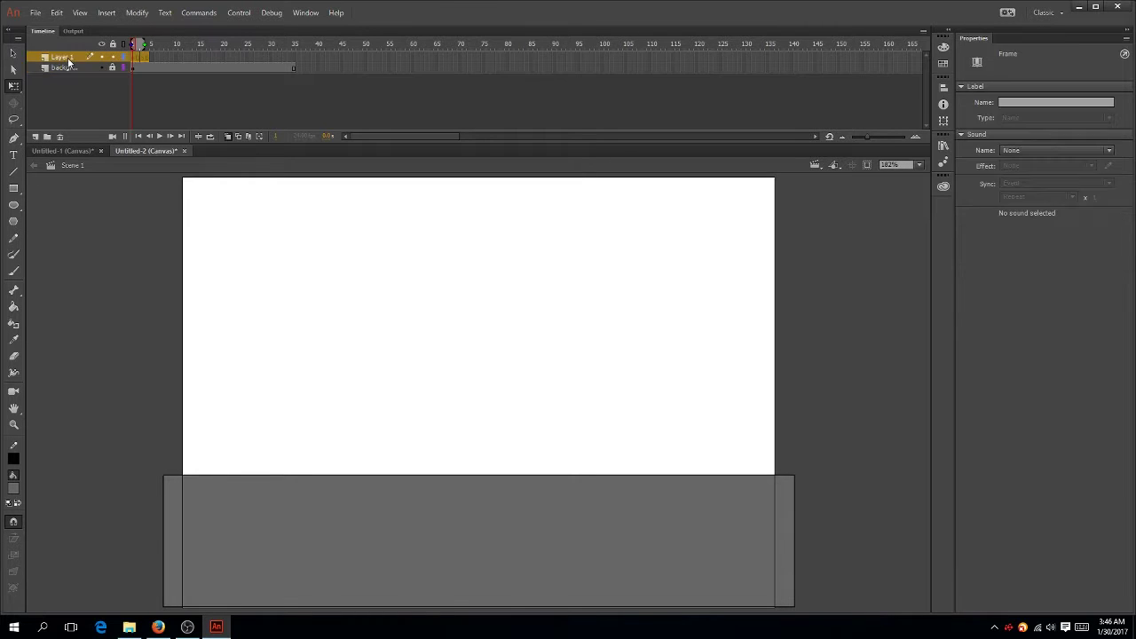
click(13, 256)
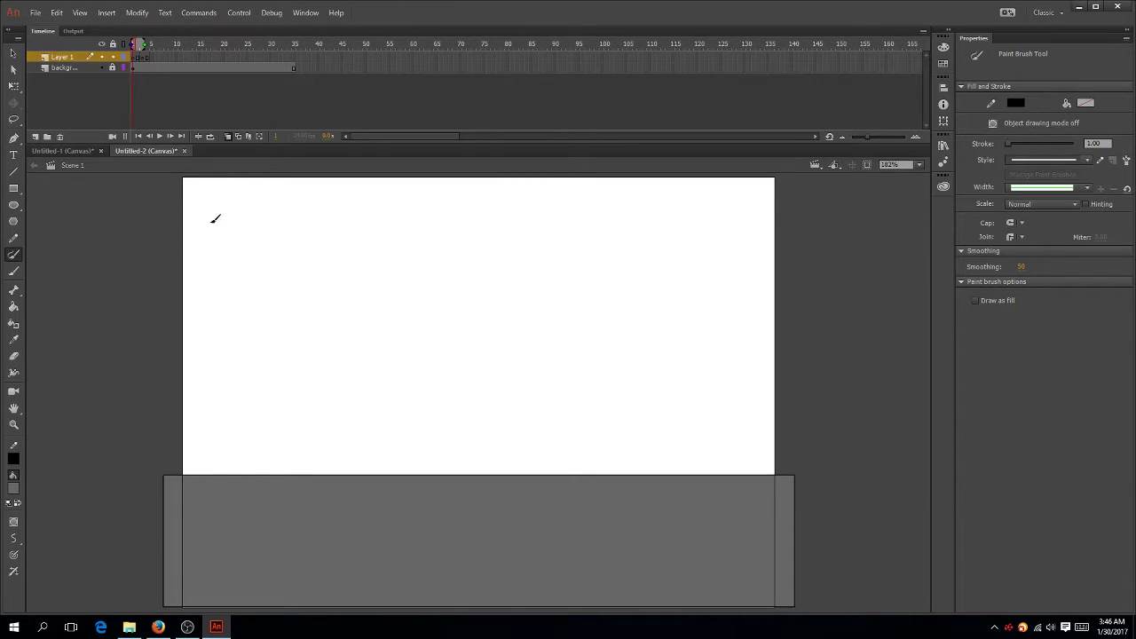
key(ctrl+z)
click(15, 272)
mouse_move(223, 204)
mouse_down()
mouse_move(257, 210)
mouse_move(240, 197)
mouse_up()
click(14, 488)
click(44, 378)
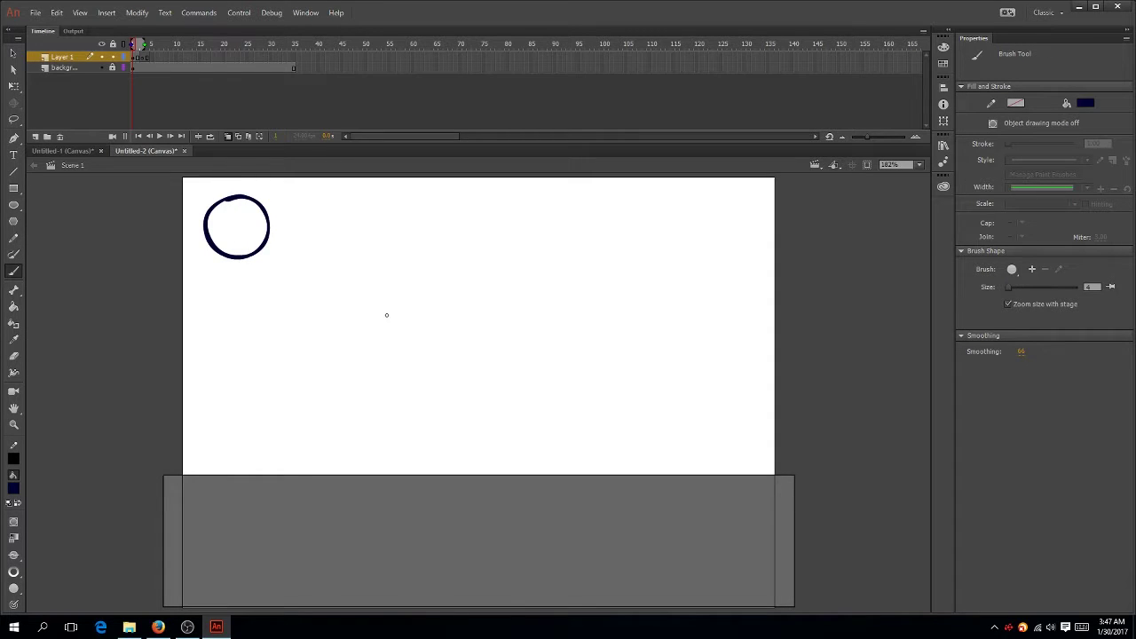
- Insert a blank keyframe at frame 10 of Layer 1, and copy the circle from frame 1 in place to frame 4
click(135, 56)
right_click(178, 58)
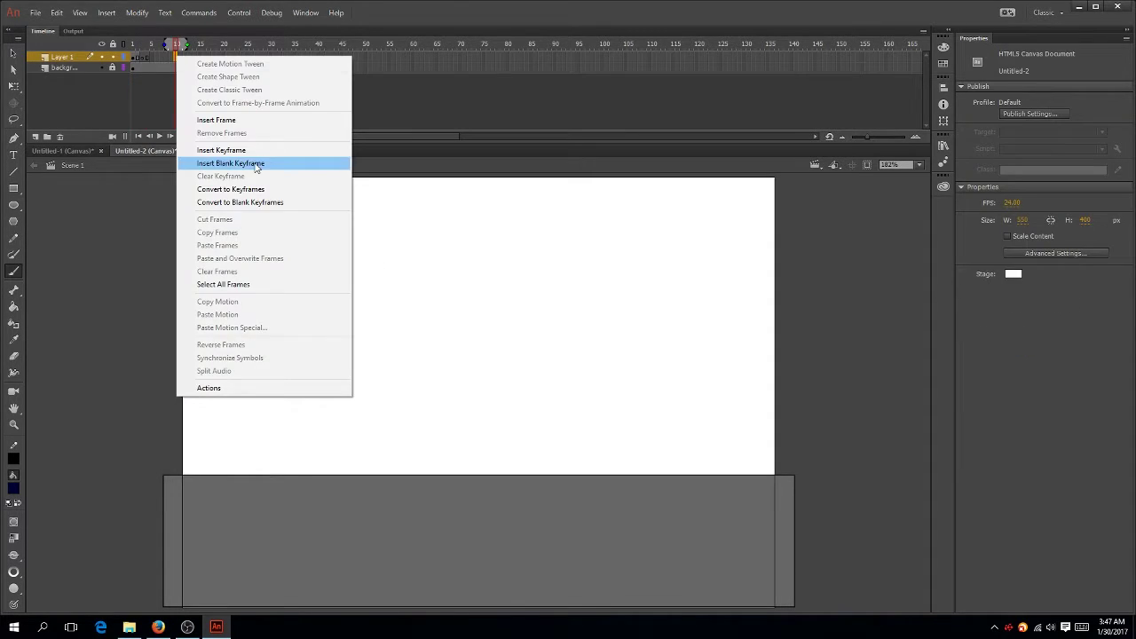
click(213, 165)
click(135, 57)
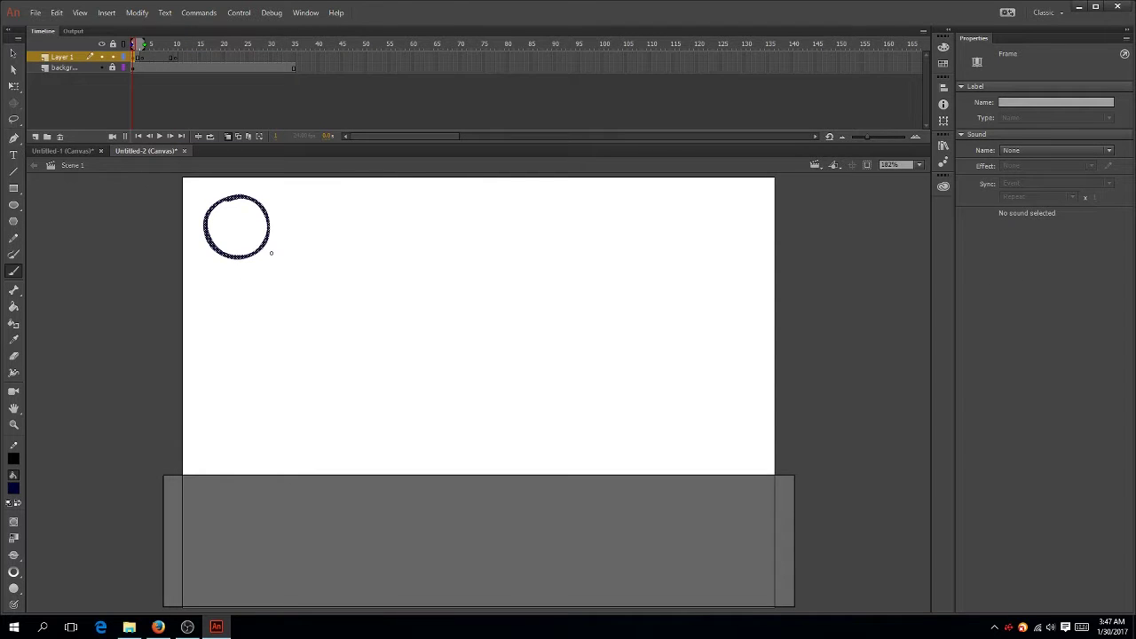
right_click(234, 194)
click(266, 261)
click(146, 57)
right_click(242, 264)
click(266, 309)
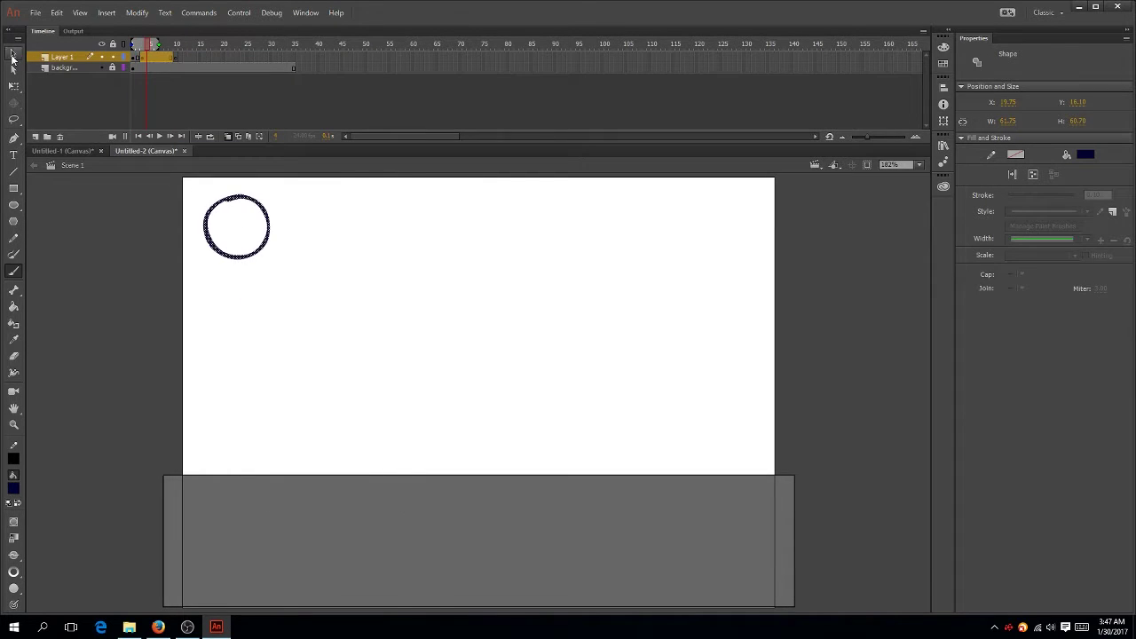
- Move the copied circle down and to the right, and add further Layer 1 keyframes up to frame 9 for the fall
click(12, 56)
mouse_move(248, 202)
mouse_down()
mouse_move(268, 230)
mouse_move(282, 217)
mouse_move(250, 202)
mouse_move(256, 213)
mouse_move(244, 219)
mouse_move(289, 251)
mouse_move(335, 364)
mouse_move(329, 372)
mouse_move(359, 402)
mouse_move(354, 417)
mouse_up()
right_click(152, 57)
click(186, 142)
click(160, 59)
right_click(160, 59)
click(221, 190)
right_click(171, 58)
click(207, 144)
- Insert a keyframe at frame 11 of Layer 1 and move the circle down-right until it touches the ground
right_click(174, 57)
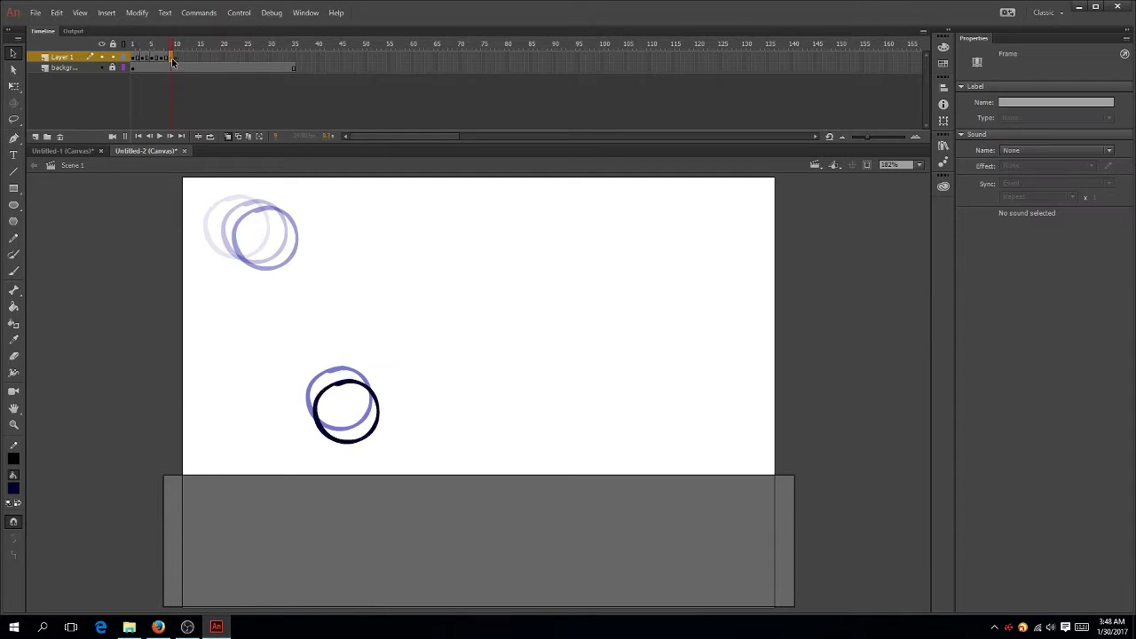
click(204, 119)
right_click(180, 56)
click(231, 148)
right_click(185, 58)
click(181, 57)
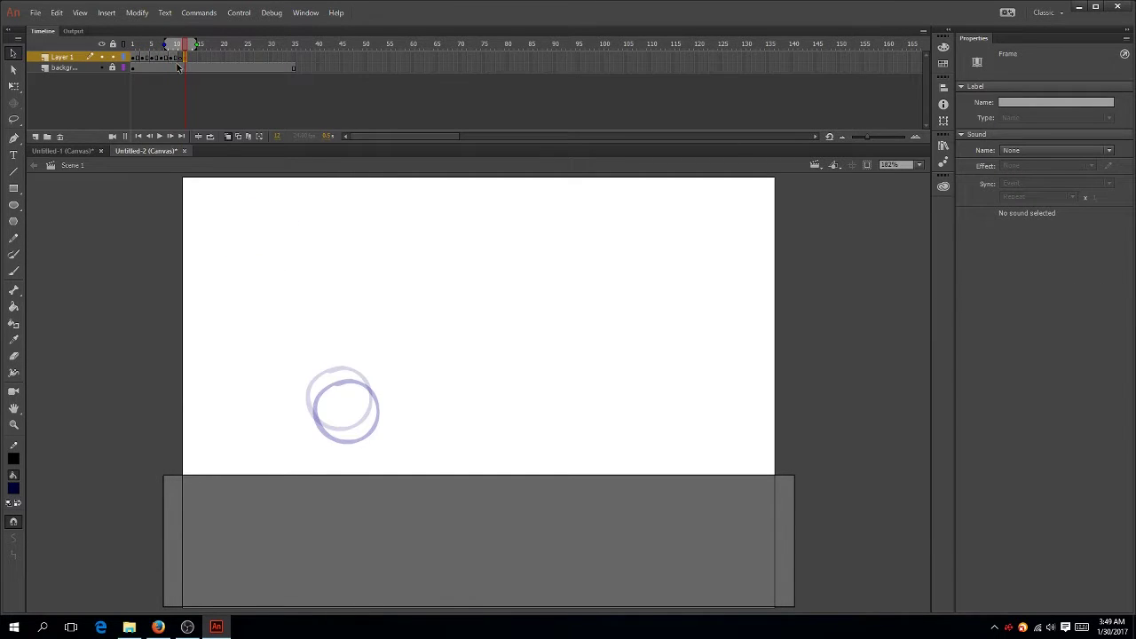
right_click(181, 57)
click(231, 146)
right_click(180, 58)
click(230, 149)
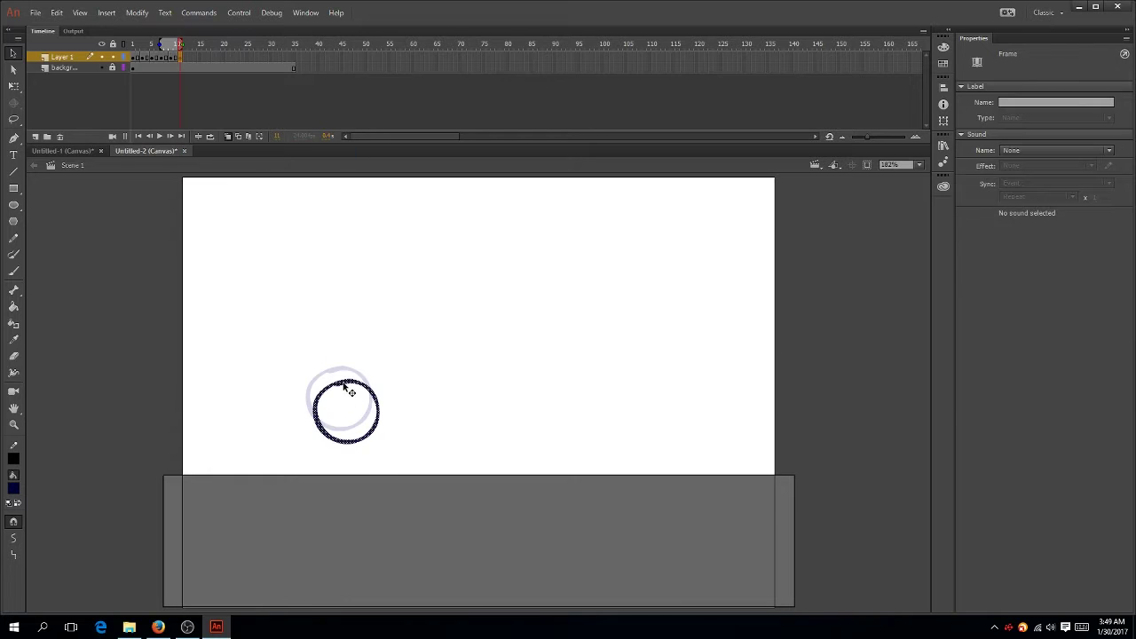
drag(345, 386, 405, 405)
- Insert a keyframe at frame 13 and move the circle up-right, just off the ground
click(179, 43)
click(190, 57)
right_click(190, 56)
click(232, 142)
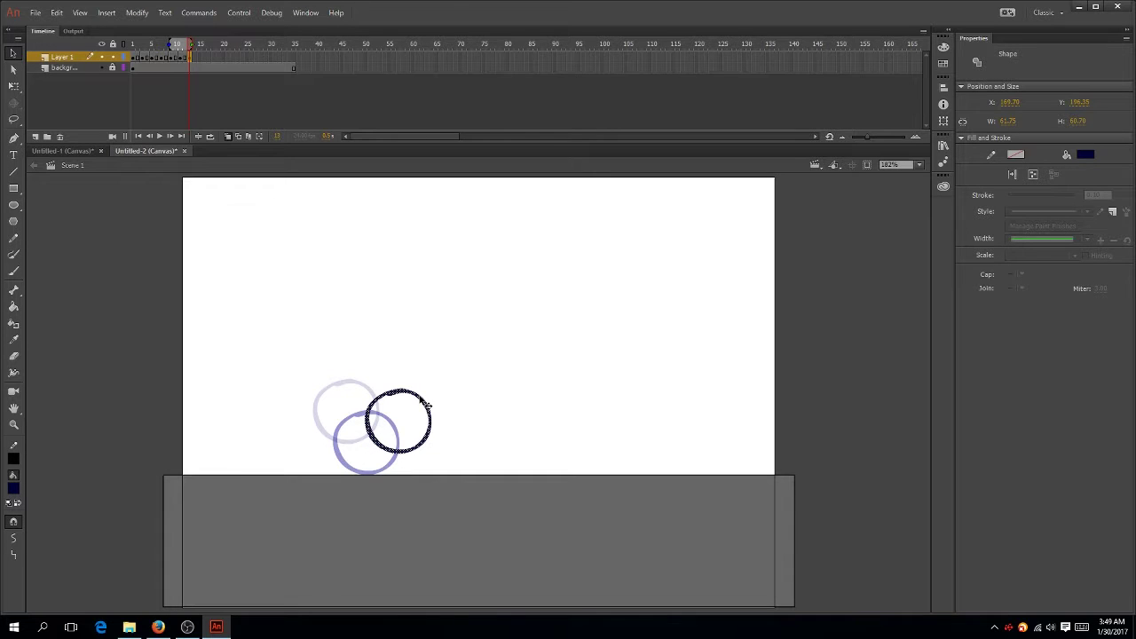
- Insert a keyframe at frame 15 and move the circle up-right to about X 275, Y 96
right_click(199, 57)
click(199, 56)
right_click(199, 57)
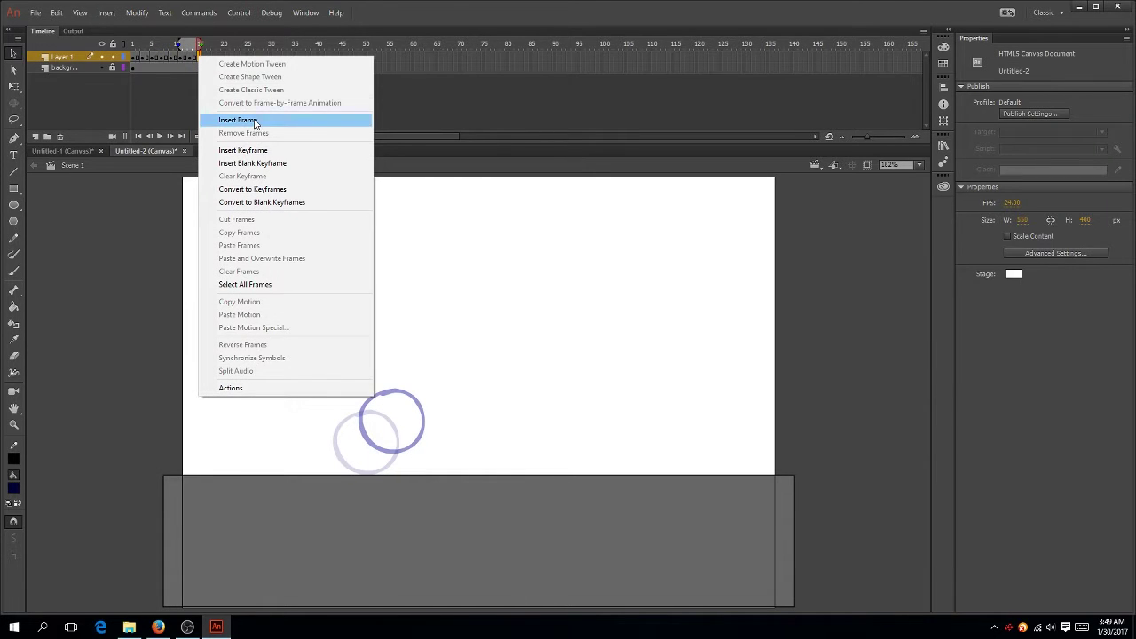
click(256, 150)
drag(411, 398, 530, 289)
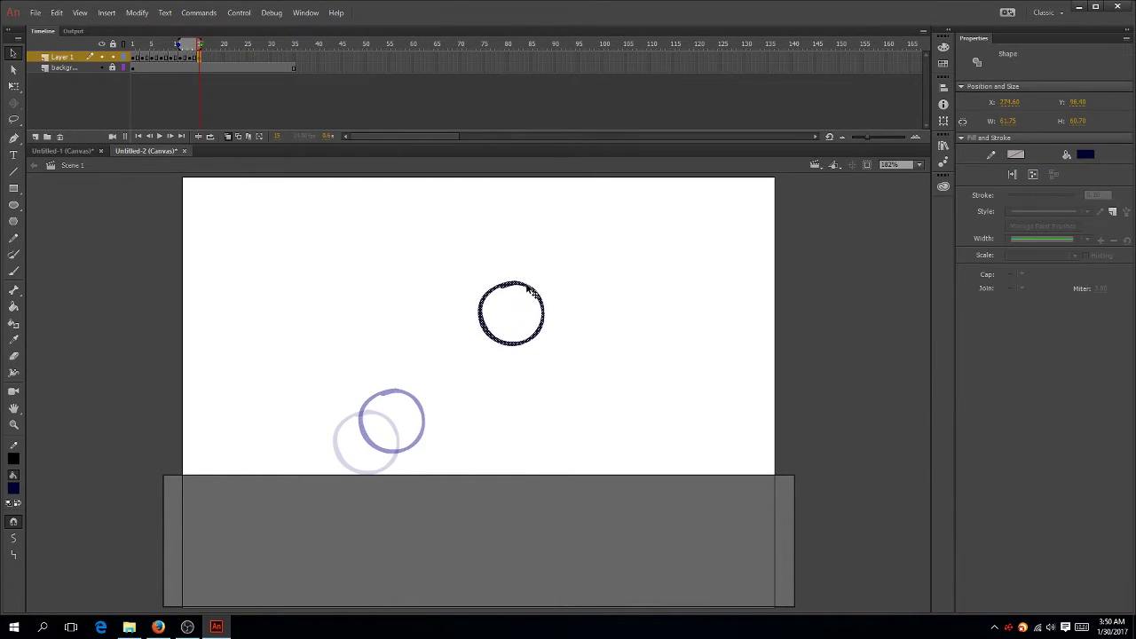
- Add keyframes up to frame 18 and move the circle slightly up-right to about X 285, Y 90 for the bounce's peak
right_click(199, 57)
click(274, 151)
right_click(200, 56)
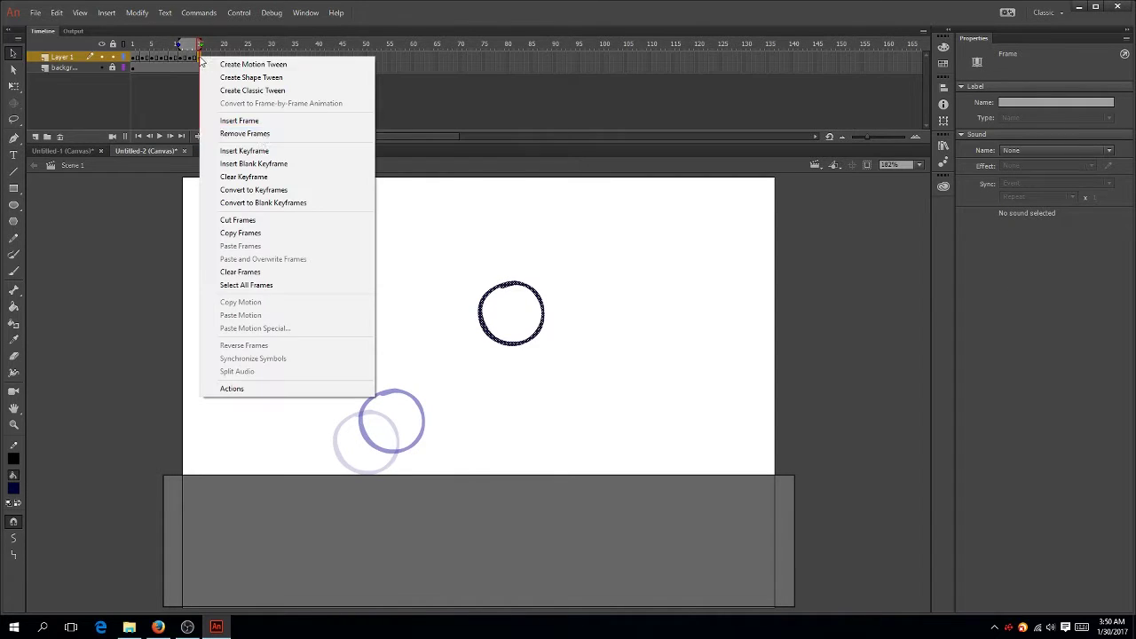
click(257, 151)
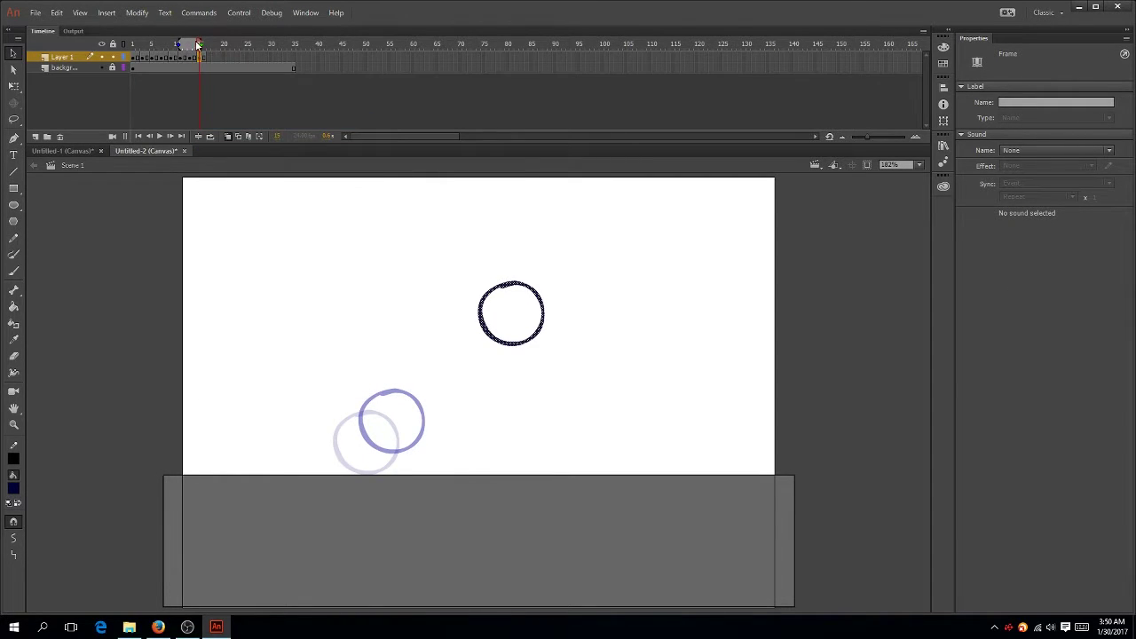
click(207, 49)
drag(207, 49, 210, 49)
right_click(209, 57)
click(254, 151)
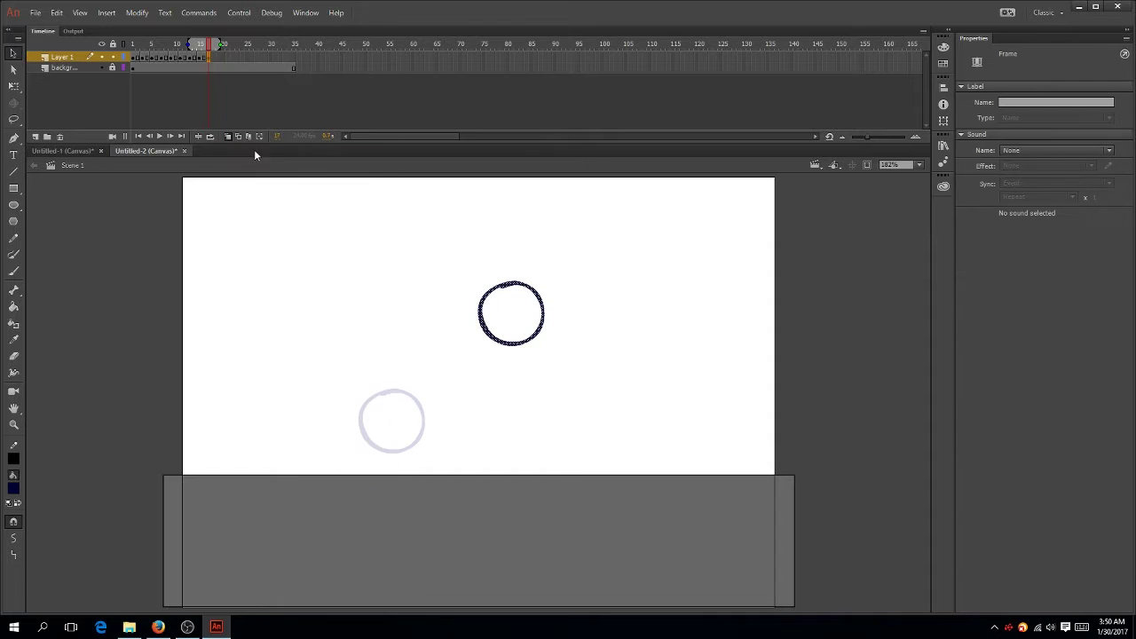
right_click(209, 59)
click(254, 153)
drag(520, 286, 529, 279)
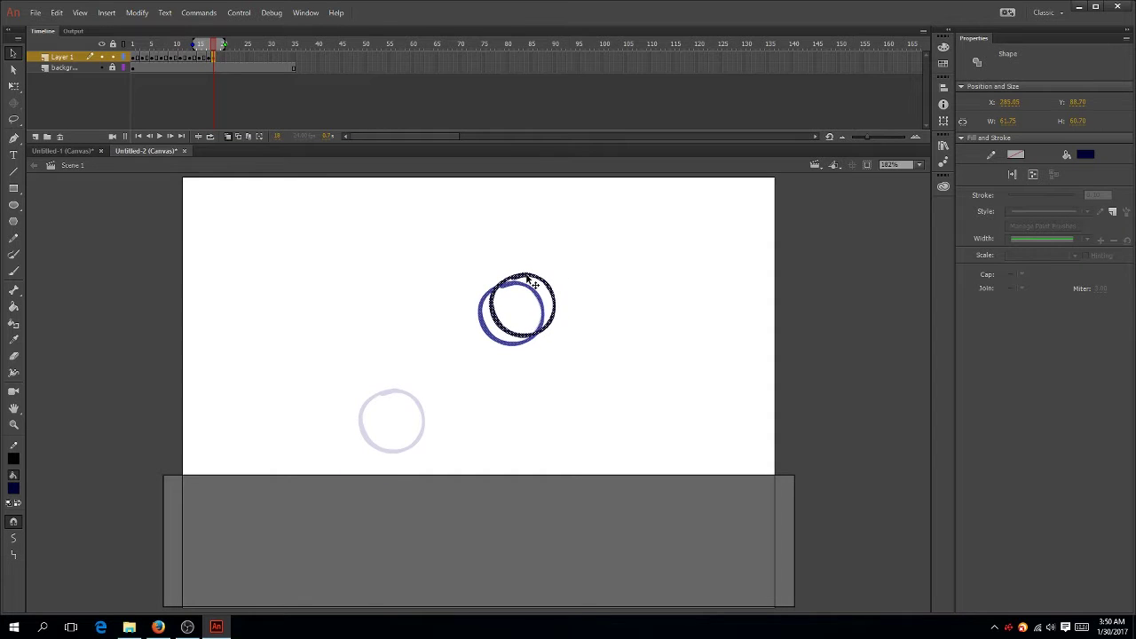
- Extend Layer 1 with extra frames after the circle's peak position to hold it there
right_click(209, 57)
click(244, 121)
right_click(219, 57)
click(253, 122)
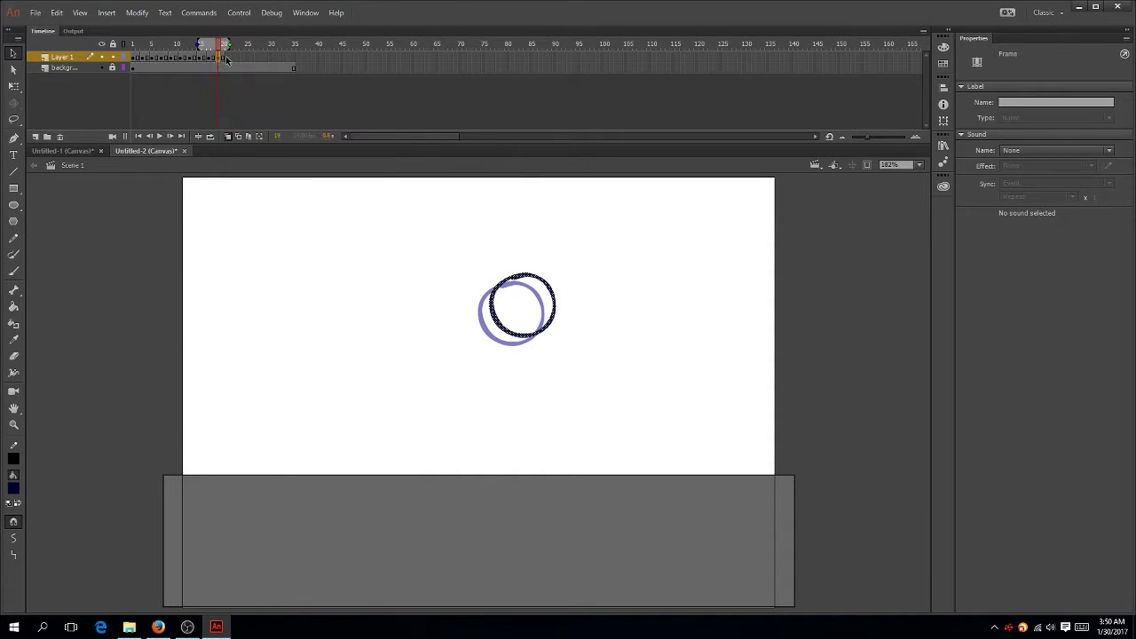
- Insert a keyframe at frame 21 and move the circle slightly down and to the right of its peak position
right_click(227, 56)
click(261, 152)
right_click(229, 57)
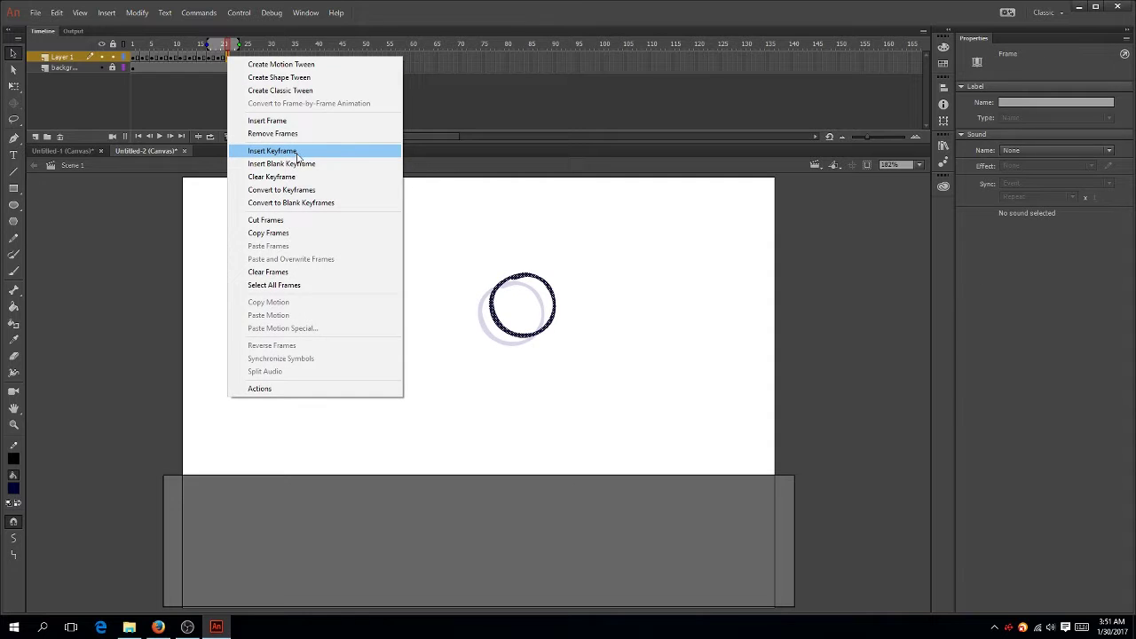
click(296, 153)
key(ctrl+z)
key(ctrl+z)
right_click(227, 58)
click(297, 152)
drag(539, 278, 566, 293)
- Insert a keyframe at frame 23 and move the circle steeply down-right to just above the ground
right_click(227, 55)
click(302, 121)
right_click(237, 58)
click(298, 157)
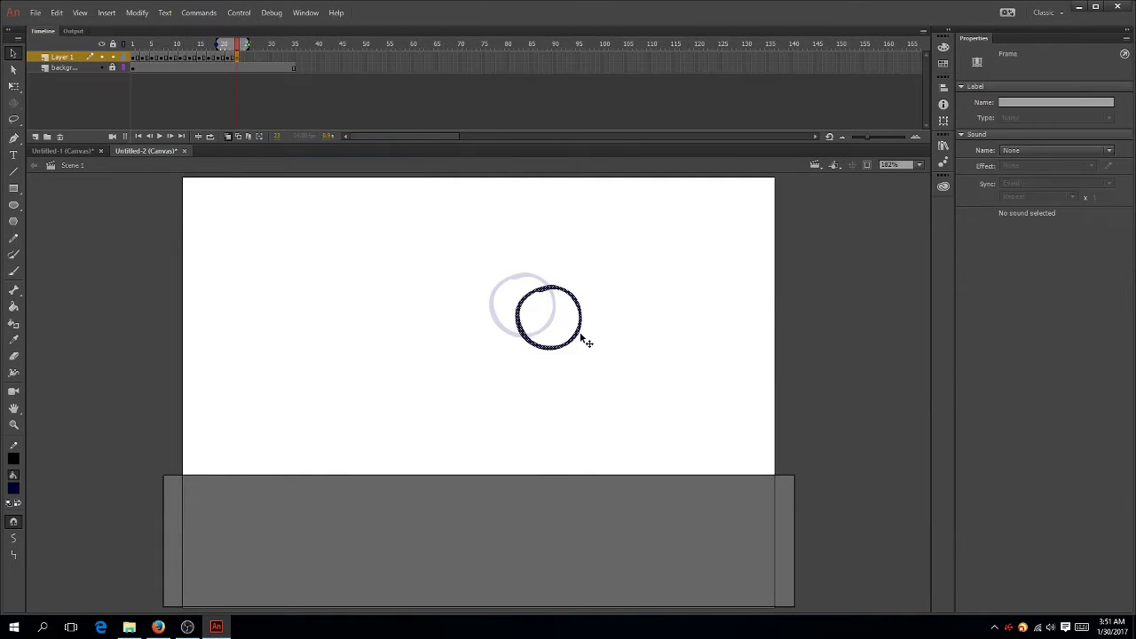
drag(582, 338, 652, 448)
- Insert a keyframe at frame 25 and move the circle slightly down-right so it lands on the ground
right_click(237, 57)
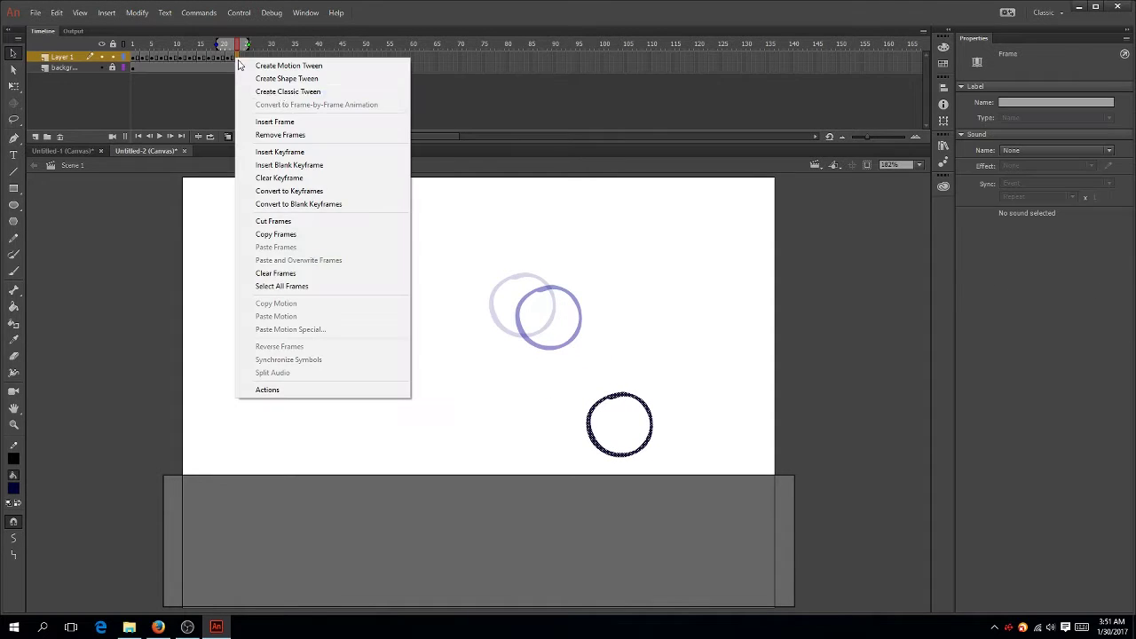
click(308, 153)
right_click(246, 57)
click(310, 153)
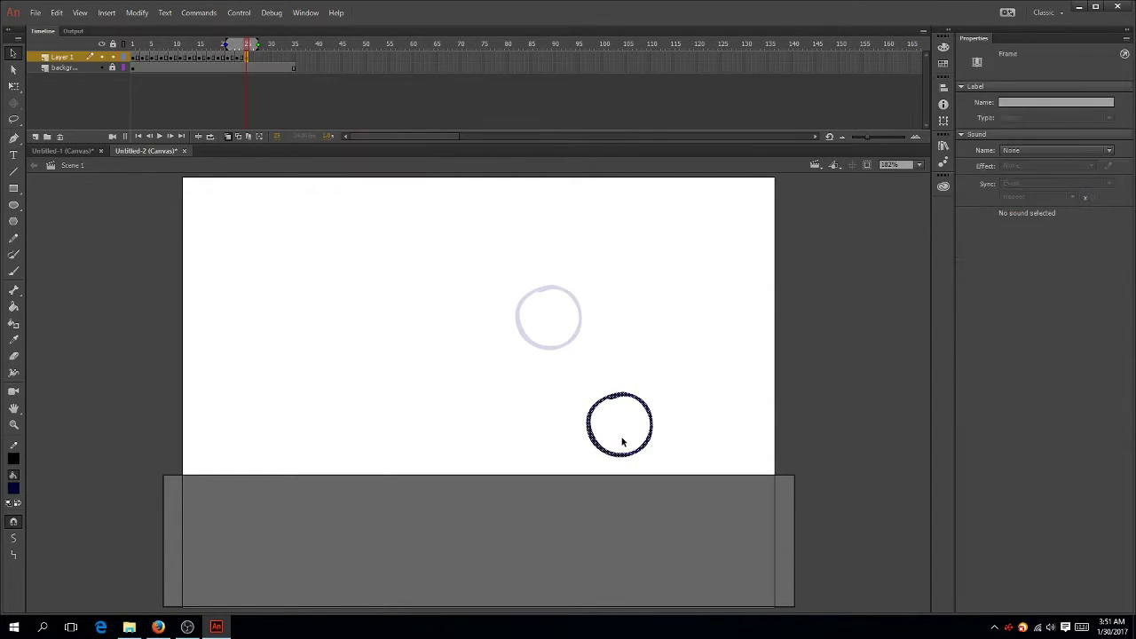
drag(643, 449, 661, 466)
- Insert a keyframe at frame 27 and move the circle up-right to about X 426, Y 185 for the second rebound
right_click(249, 59)
click(310, 153)
right_click(254, 57)
click(329, 150)
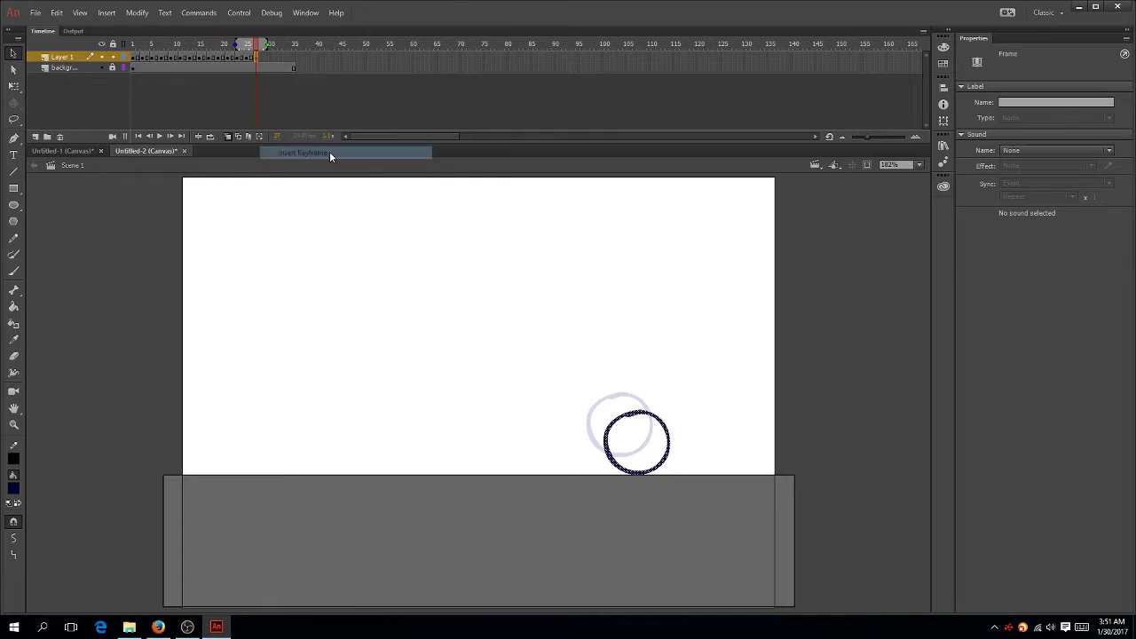
drag(666, 426, 703, 395)
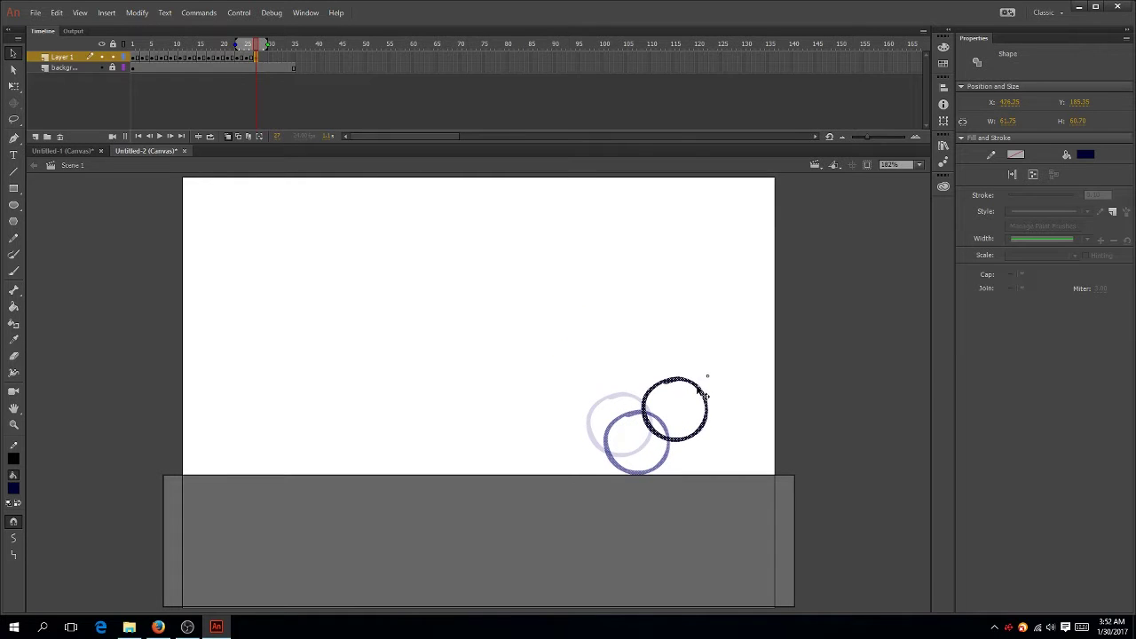
- Try to continue Layer 1 with further keyframes up to frame 30 after the second rebound
right_click(257, 58)
click(311, 152)
right_click(263, 58)
click(310, 153)
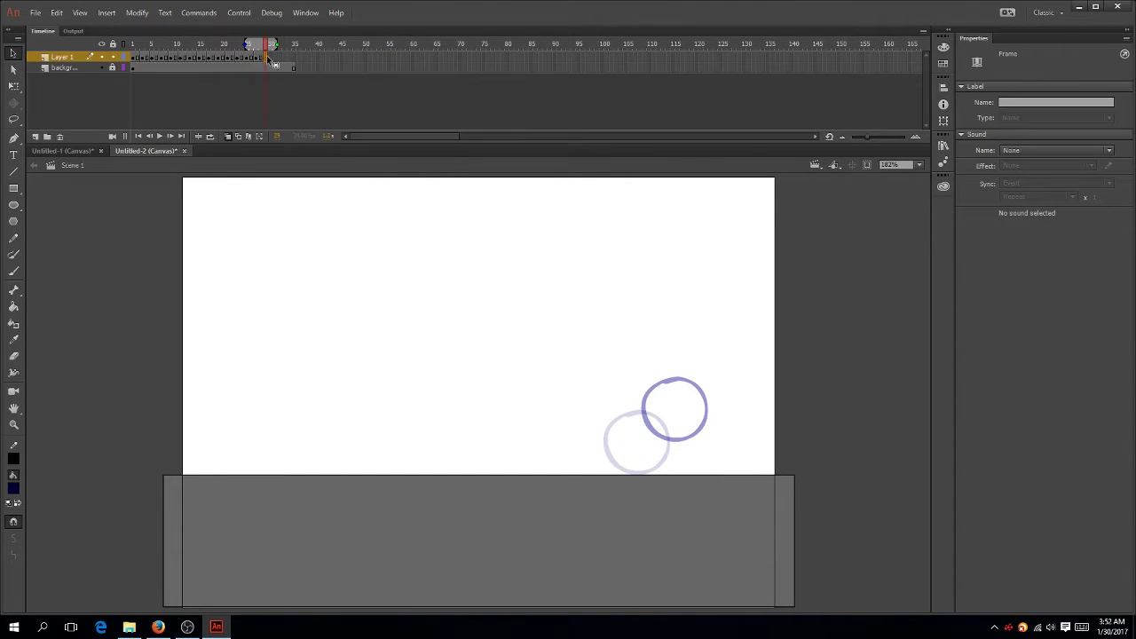
right_click(267, 57)
click(315, 153)
right_click(271, 57)
click(310, 153)
right_click(267, 59)
click(320, 156)
click(273, 67)
right_click(273, 61)
click(267, 57)
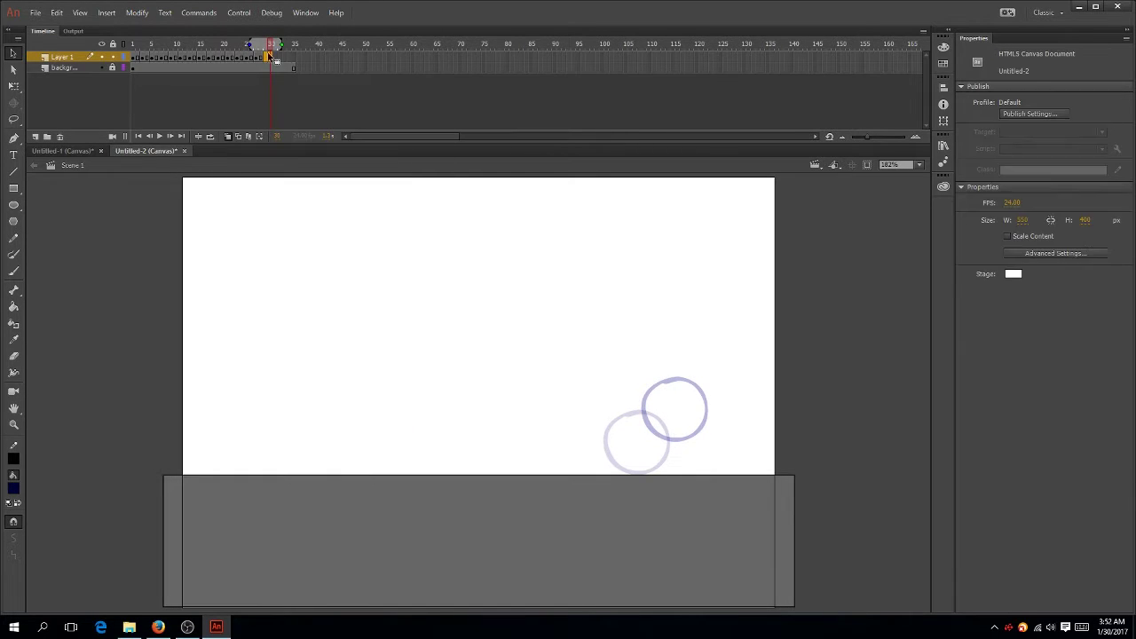
- Insert a keyframe at frame 29, move the circle right and down to the stage's right edge, and add keyframes after it
right_click(266, 56)
click(311, 148)
drag(691, 415, 788, 451)
right_click(266, 57)
click(311, 153)
right_click(272, 56)
click(310, 154)
- Test the bouncing circle movie in the browser, close its Untitled-2 preview page and return to Adobe Animate
click(239, 12)
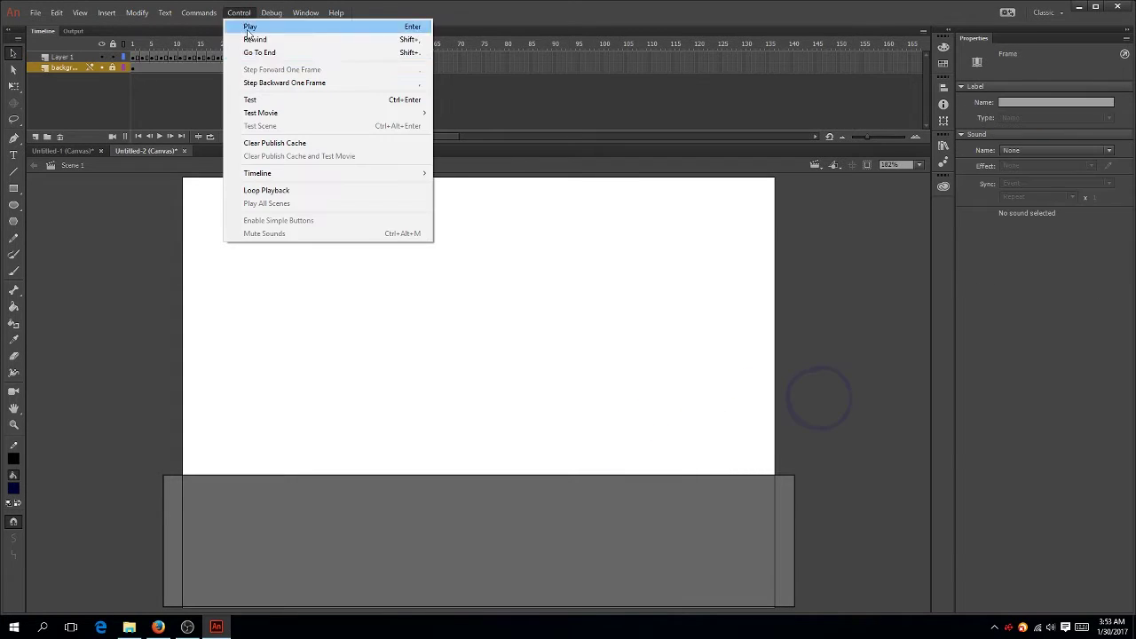
click(274, 101)
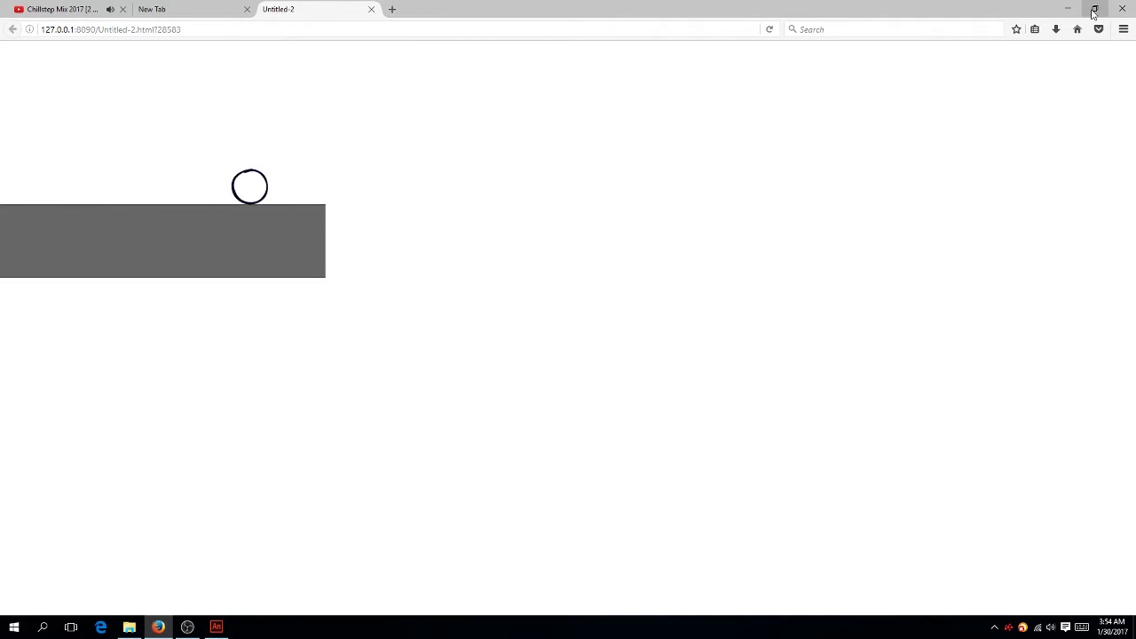
click(371, 8)
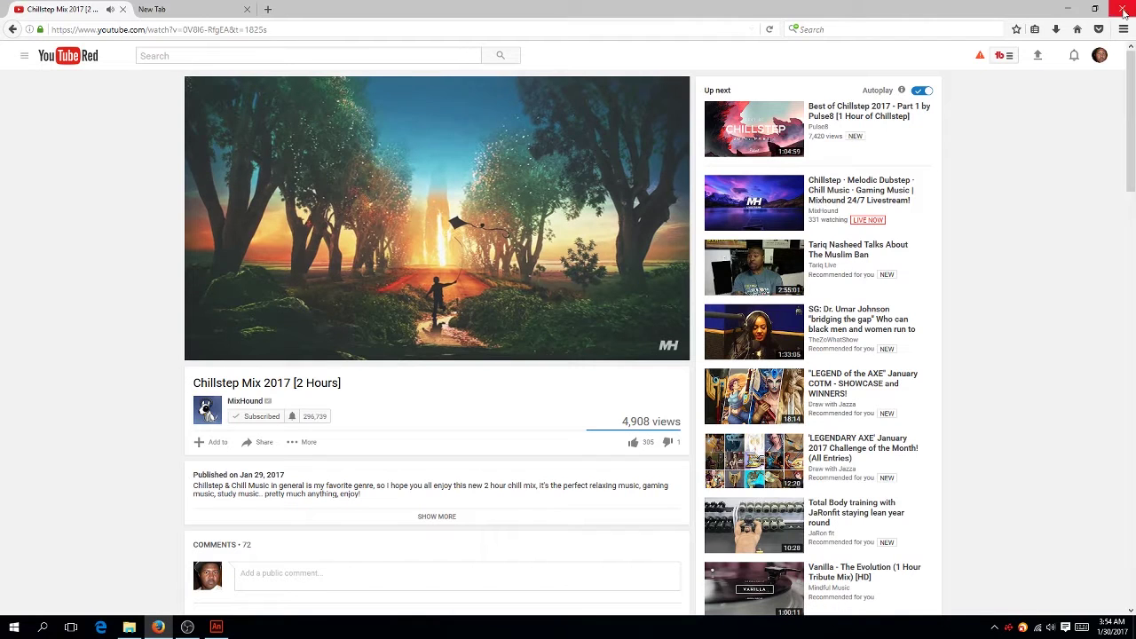
click(1067, 8)
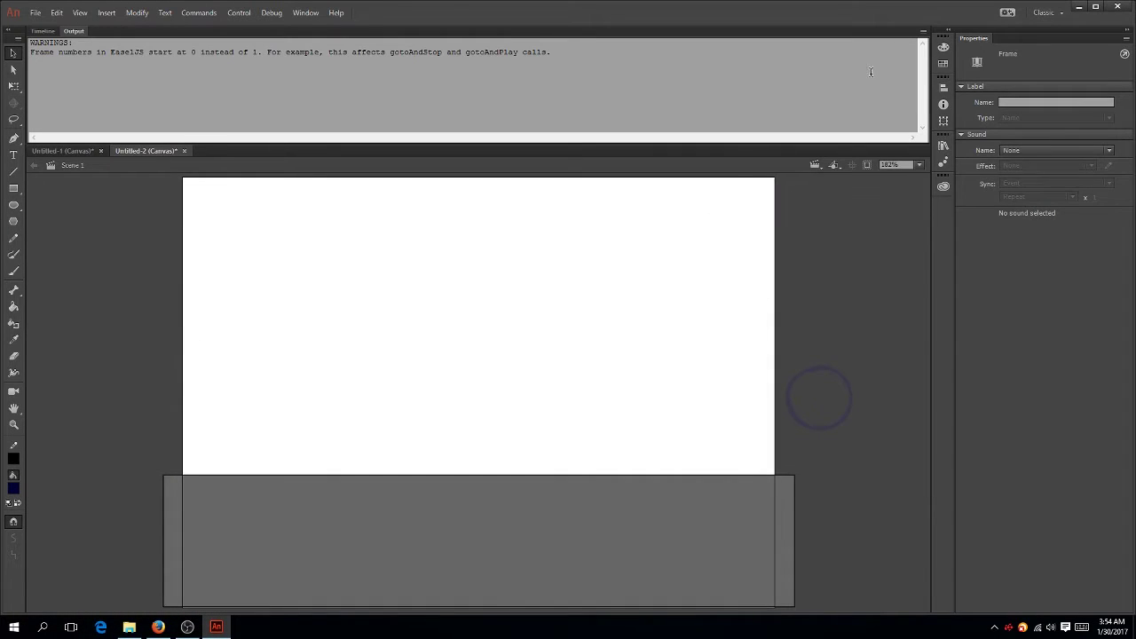
- Bring the timeline back and replace the circle at frame 5 with a brushed oval stretched along its downward path
click(37, 33)
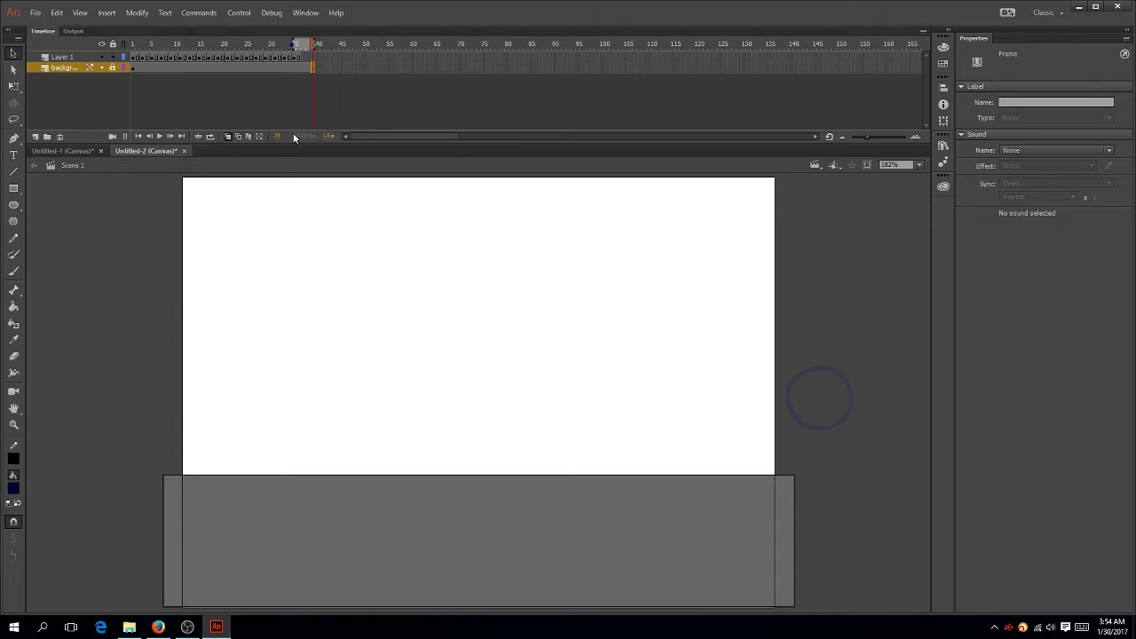
click(133, 45)
click(142, 60)
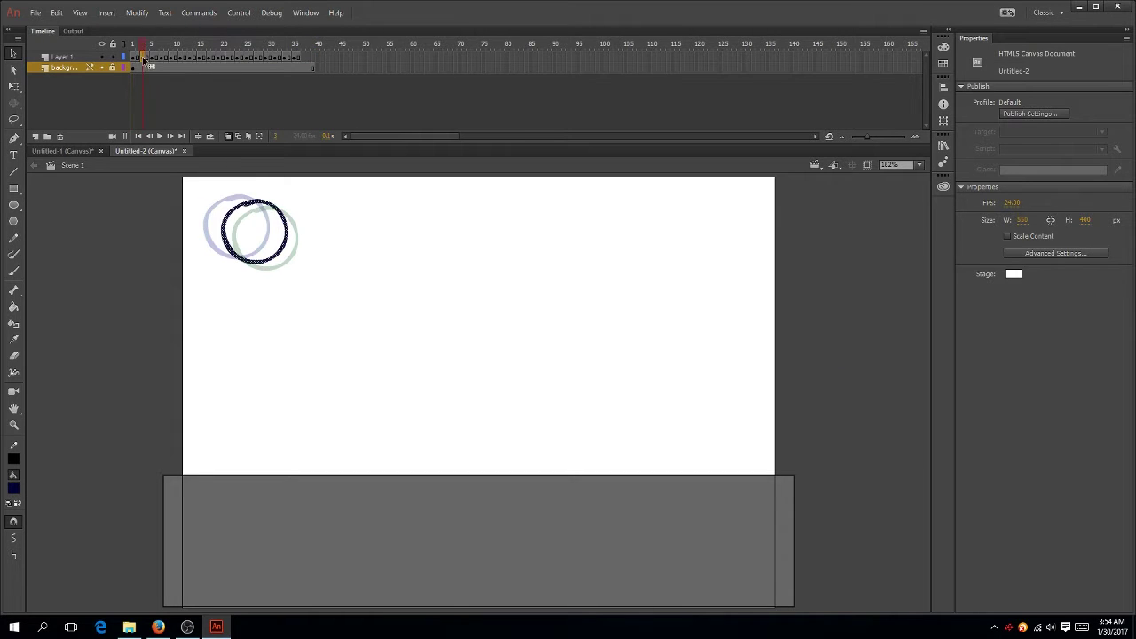
click(151, 59)
drag(208, 202, 323, 275)
key(Delete)
key(b)
mouse_move(248, 260)
mouse_down()
mouse_move(299, 261)
mouse_move(269, 282)
mouse_move(281, 219)
mouse_move(264, 281)
mouse_up()
key(ctrl+z)
key(ctrl+z)
key(ctrl+z)
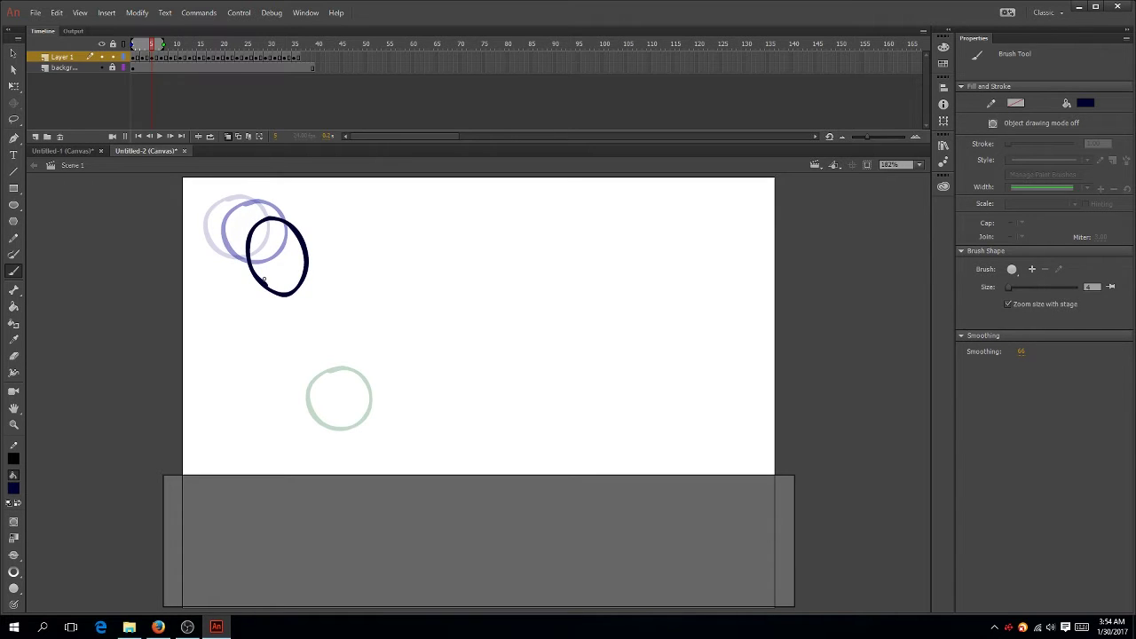
- Replace the circle at frame 8 with a brushed teardrop-like shape stretched toward the lower right
drag(151, 45, 167, 53)
click(168, 56)
key(e)
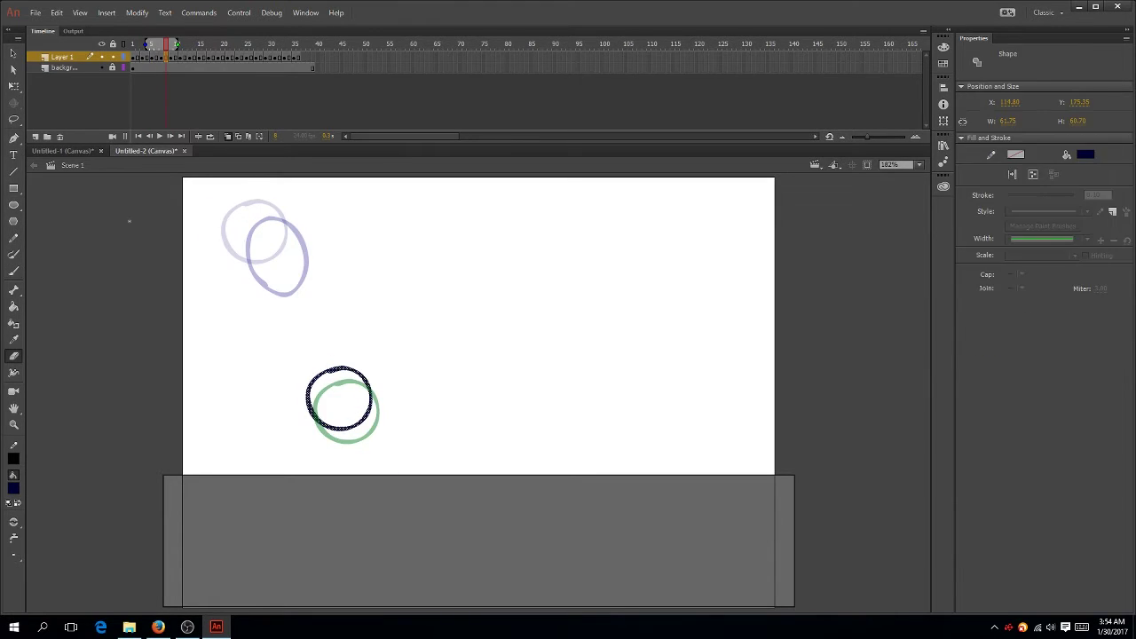
key(a)
key(Delete)
key(b)
mouse_move(307, 367)
mouse_down()
mouse_move(378, 407)
mouse_move(307, 372)
mouse_move(376, 419)
mouse_move(318, 391)
mouse_up()
key(ctrl+z)
key(ctrl+z)
mouse_move(313, 369)
mouse_down()
mouse_move(359, 431)
mouse_move(314, 370)
mouse_up()
- Move the circle at frame 9 slightly straight down toward the ground
mouse_move(165, 44)
mouse_down()
mouse_move(175, 71)
mouse_move(173, 59)
mouse_move(147, 55)
mouse_move(171, 53)
mouse_up()
key(v)
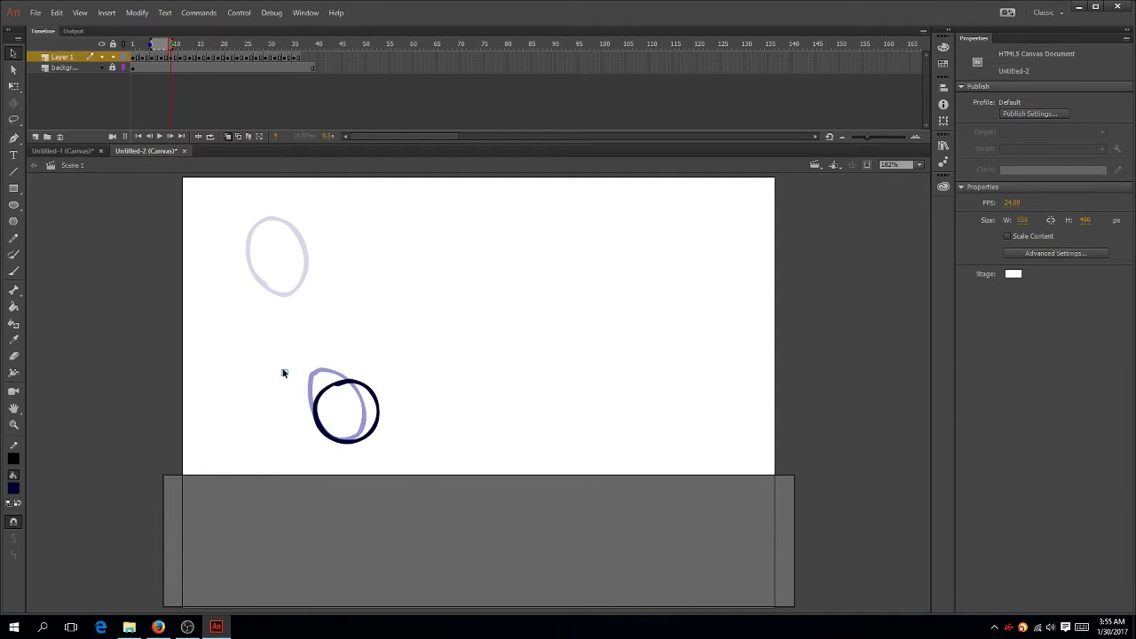
click(366, 393)
drag(366, 393, 366, 406)
click(179, 58)
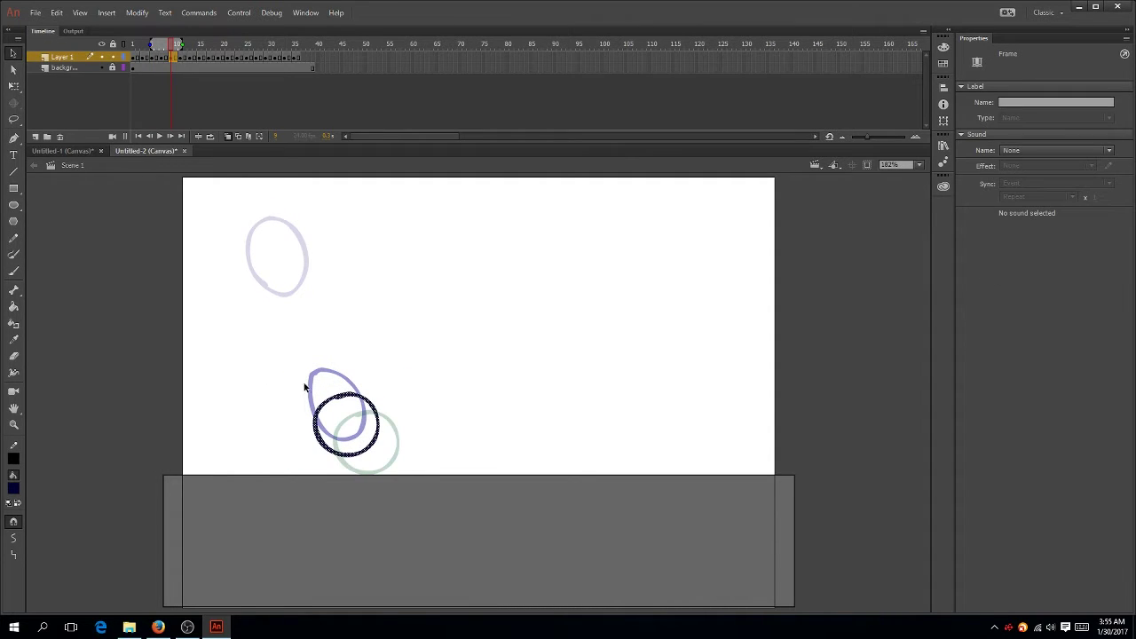
- Replace the circle at frame 9 with a brushed rounded shape just above the ground, stretched toward the upper left
click(13, 355)
click(14, 53)
drag(279, 388, 395, 477)
key(Delete)
key(b)
mouse_move(323, 421)
mouse_down()
mouse_move(329, 444)
mouse_move(325, 428)
mouse_up()
key(ctrl+z)
mouse_move(391, 443)
mouse_down()
mouse_move(328, 424)
mouse_move(348, 415)
mouse_move(334, 436)
mouse_up()
- Replace the circle at frame 11 with a brushed flat oval squashed against the ground
click(181, 44)
key(e)
key(a)
drag(277, 379, 428, 473)
key(Delete)
key(b)
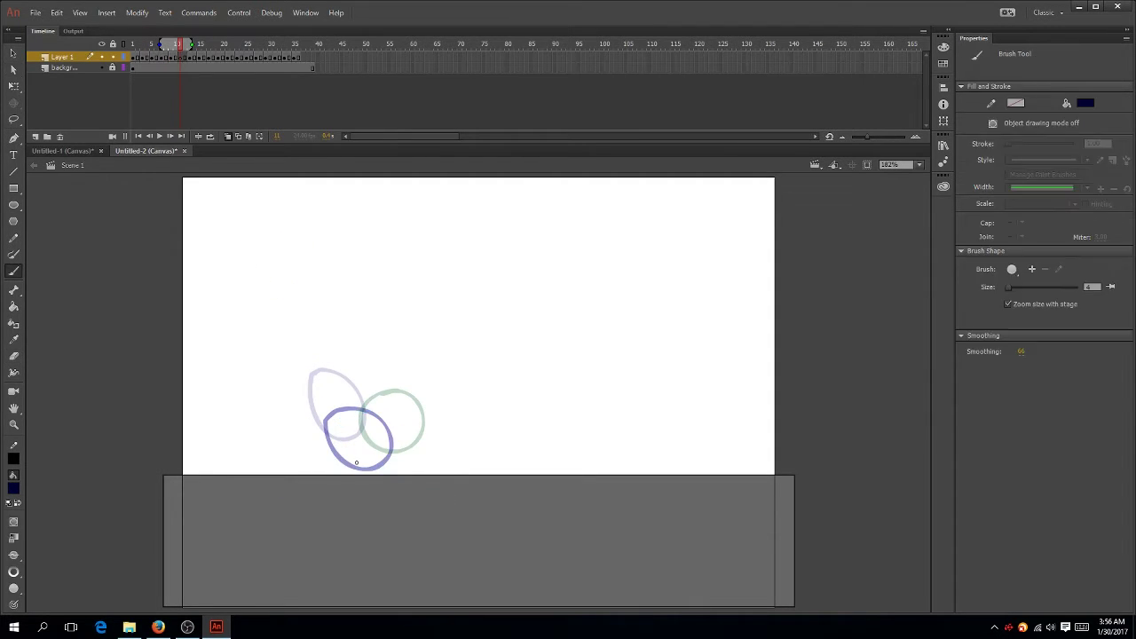
drag(390, 437, 391, 435)
key(ctrl+z)
click(159, 55)
drag(160, 55, 186, 56)
- Redraw the circle at frame 13 as a brushed oval rising from the ground, stretched toward the upper right
drag(181, 48, 190, 48)
key(e)
mouse_move(361, 414)
mouse_down()
mouse_move(366, 443)
mouse_move(391, 456)
mouse_move(421, 429)
mouse_move(362, 415)
mouse_move(421, 428)
mouse_move(418, 392)
mouse_move(395, 462)
mouse_move(435, 430)
mouse_move(366, 419)
mouse_move(435, 429)
mouse_up()
key(b)
key(ctrl+z)
key(ctrl+z)
key(ctrl+z)
key(a)
click(417, 396)
key(b)
key(ctrl+z)
key(ctrl+z)
key(ctrl+z)
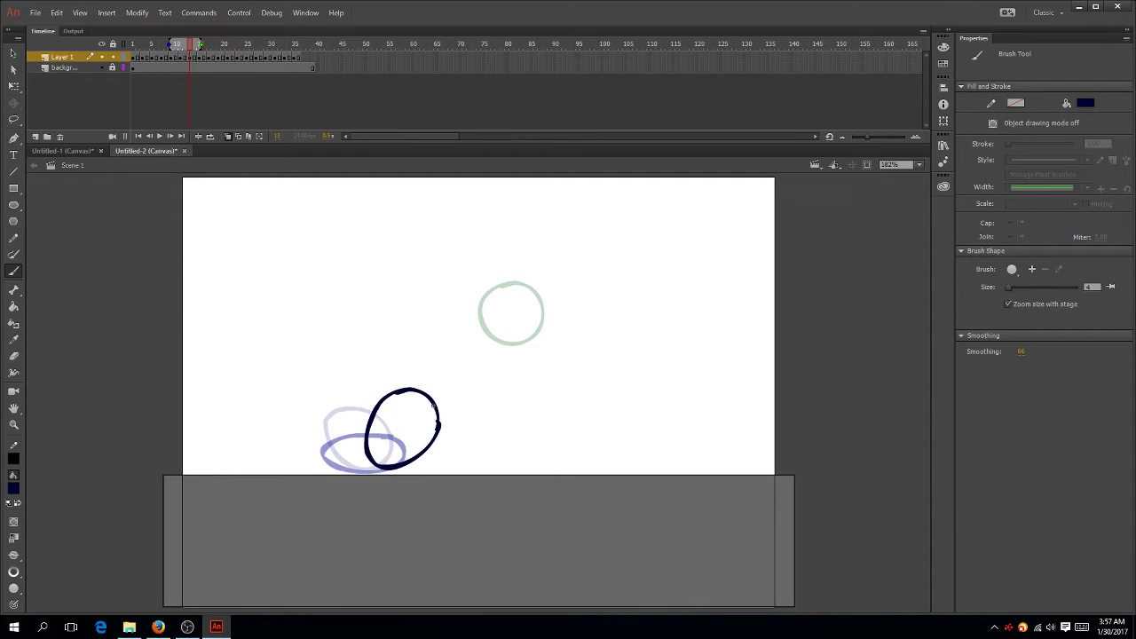
- Extend the circle at frame 15 toward the lower left with the brush and erase its old inner outline
mouse_move(190, 44)
mouse_down()
mouse_move(154, 53)
mouse_move(201, 63)
mouse_up()
mouse_move(480, 303)
mouse_down()
mouse_move(509, 352)
mouse_move(474, 338)
mouse_move(473, 319)
mouse_move(472, 333)
mouse_move(476, 317)
mouse_move(538, 324)
mouse_move(506, 355)
mouse_move(484, 308)
mouse_up()
key(ctrl+z)
key(ctrl+z)
key(e)
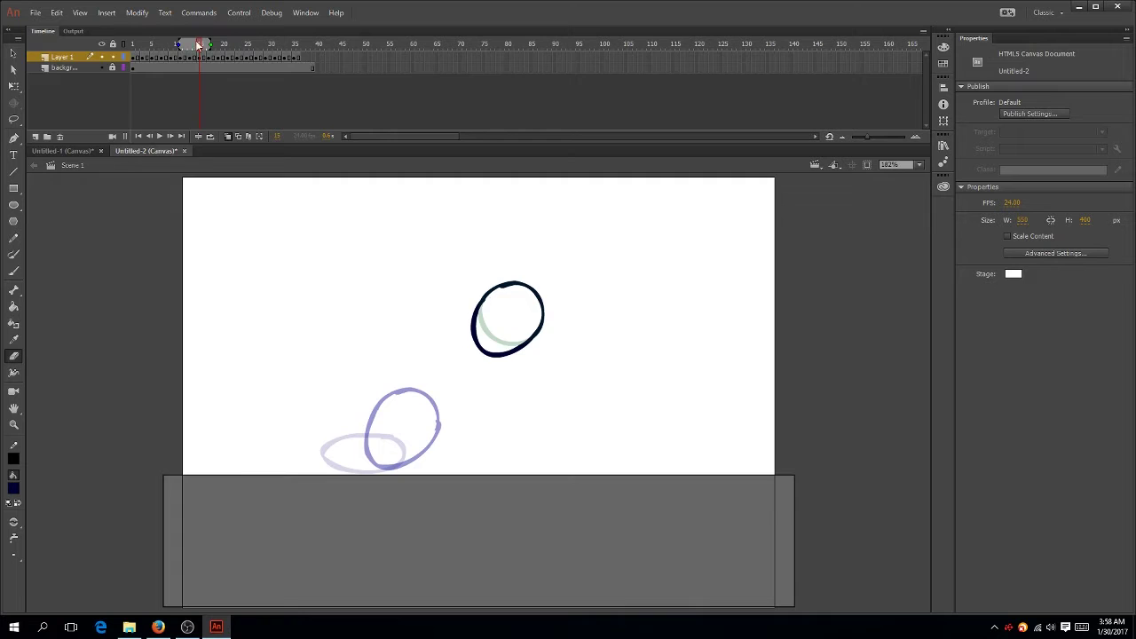
- Shift the circles at frames 17 and 19 slightly up and to the right at the peak of the bounce
drag(198, 44, 217, 47)
key(v)
drag(527, 288, 538, 270)
click(219, 56)
key(period)
- Move the circle at frame 21 slightly down and right, and rebrush its erased upper-left side as a stretched outline
key(e)
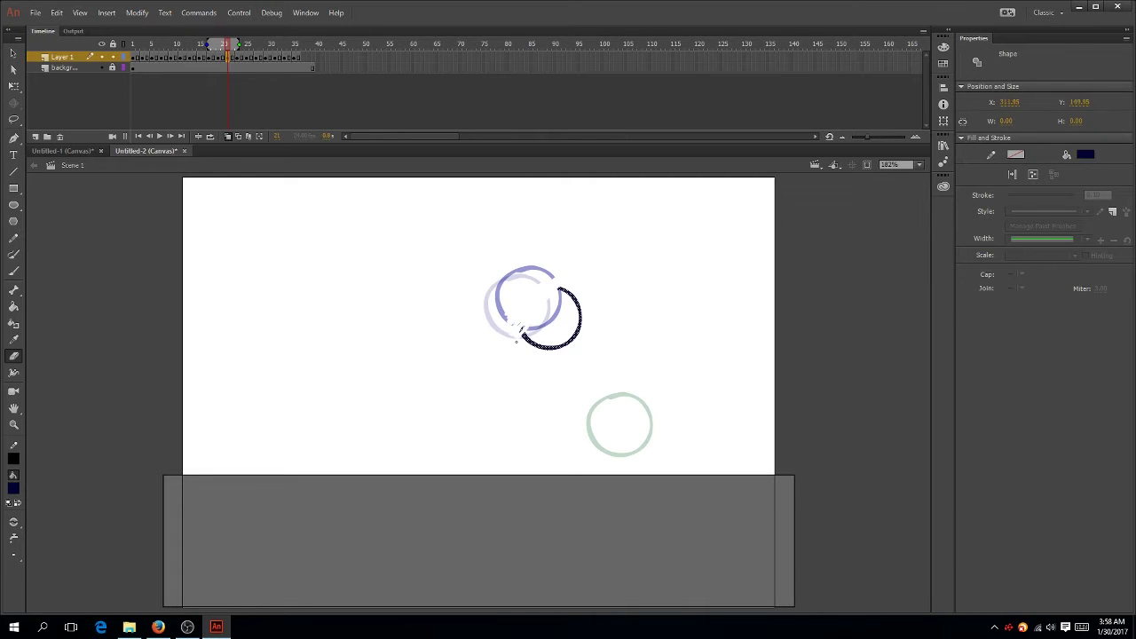
key(b)
mouse_move(522, 342)
mouse_down()
mouse_move(517, 309)
mouse_move(595, 335)
mouse_move(582, 297)
mouse_up()
key(v)
key(e)
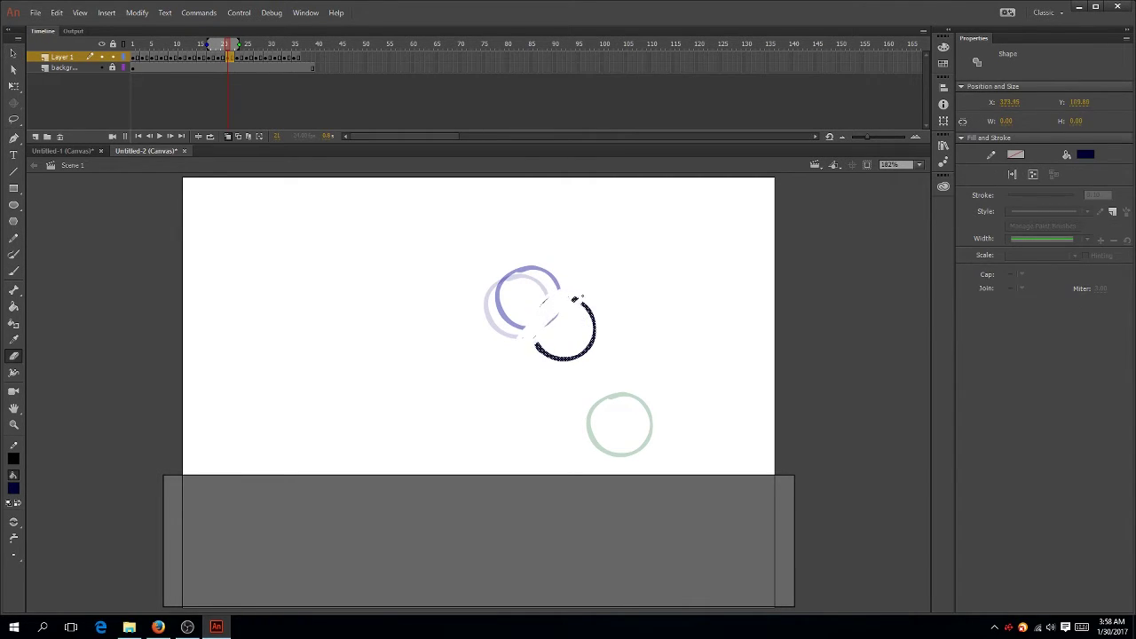
key(b)
mouse_move(538, 351)
mouse_down()
mouse_move(531, 310)
mouse_move(584, 303)
mouse_up()
key(ctrl+z)
drag(584, 306, 562, 292)
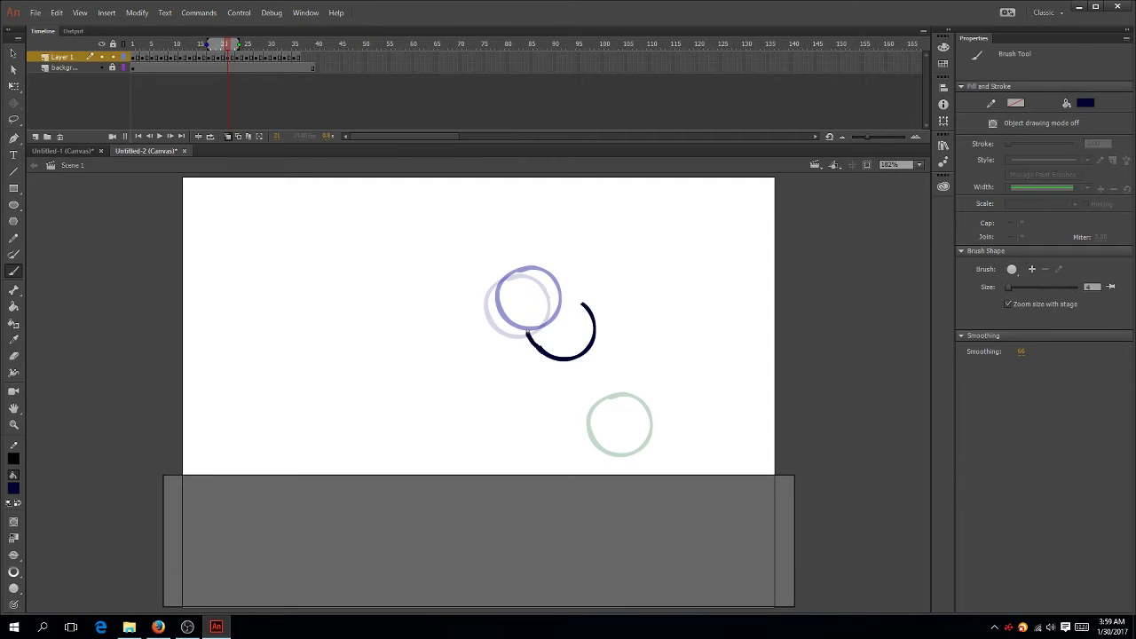
drag(528, 332, 578, 302)
key(ctrl+z)
drag(585, 305, 538, 291)
- Reshape the circle at frame 23 into a teardrop by erasing its upper-left side and brushing a stretched outline there
click(231, 45)
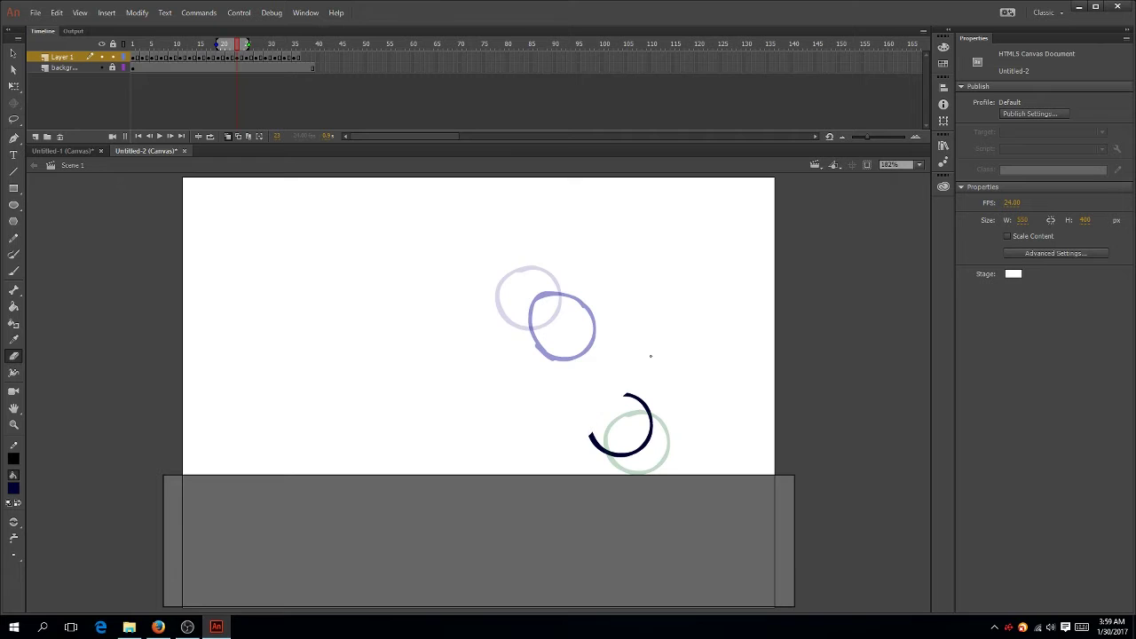
mouse_move(606, 435)
mouse_down()
mouse_move(587, 389)
mouse_move(656, 442)
mouse_move(649, 411)
mouse_up()
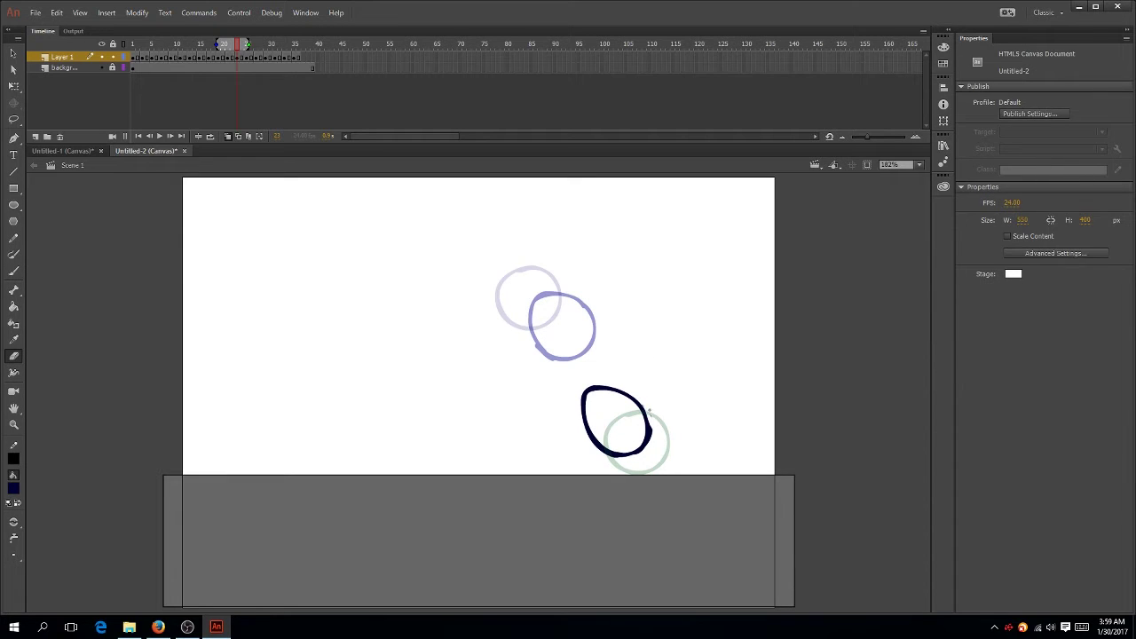
- Replace the circle at frame 25 with a brushed flat oval squashed on the ground for the second impact
click(248, 57)
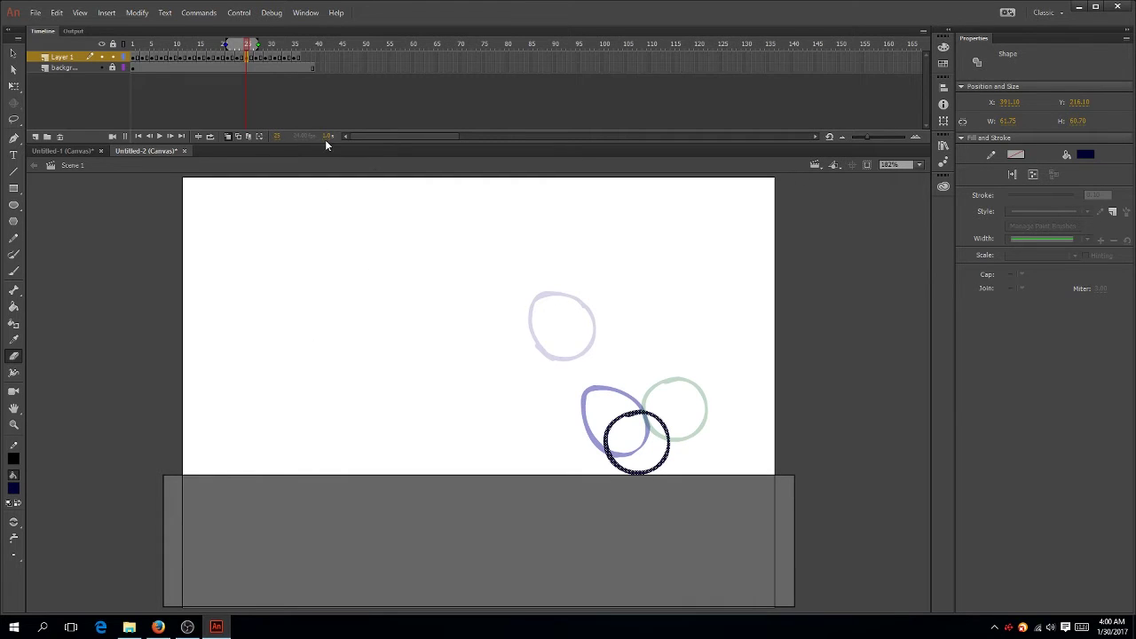
drag(627, 416, 664, 427)
mouse_move(647, 433)
mouse_down()
mouse_move(606, 451)
mouse_move(667, 454)
mouse_move(612, 464)
mouse_move(663, 457)
mouse_move(632, 473)
mouse_up()
key(b)
key(ctrl+z)
key(e)
key(b)
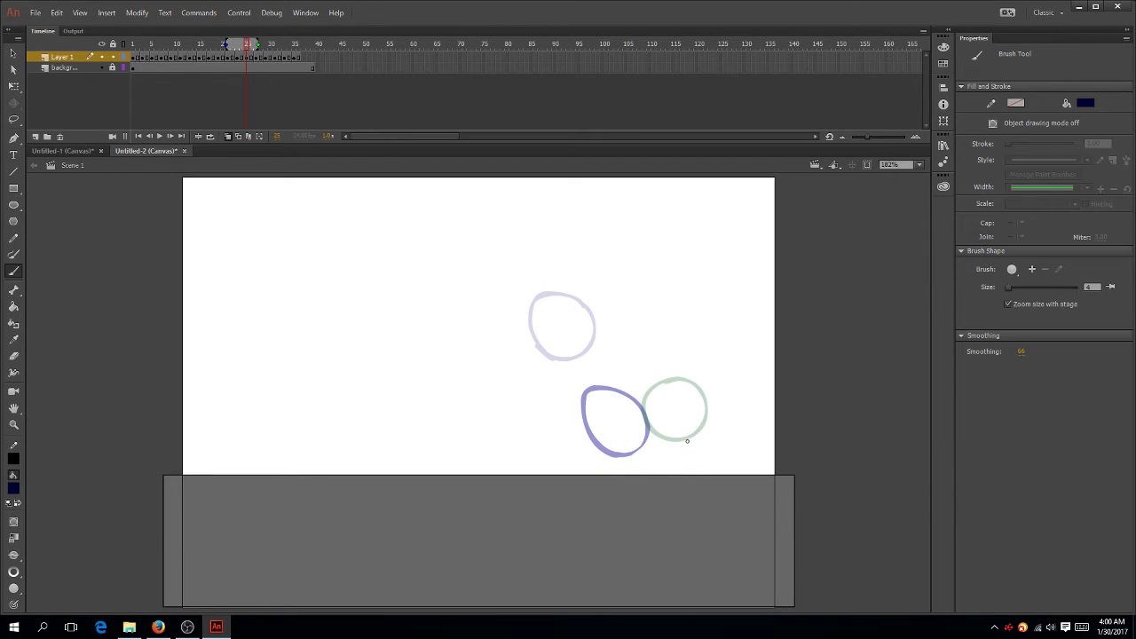
drag(688, 438, 636, 437)
key(ctrl+z)
mouse_move(687, 448)
mouse_down()
mouse_move(613, 454)
mouse_move(637, 449)
mouse_move(641, 474)
mouse_move(684, 449)
mouse_up()
key(ctrl+z)
key(ctrl+z)
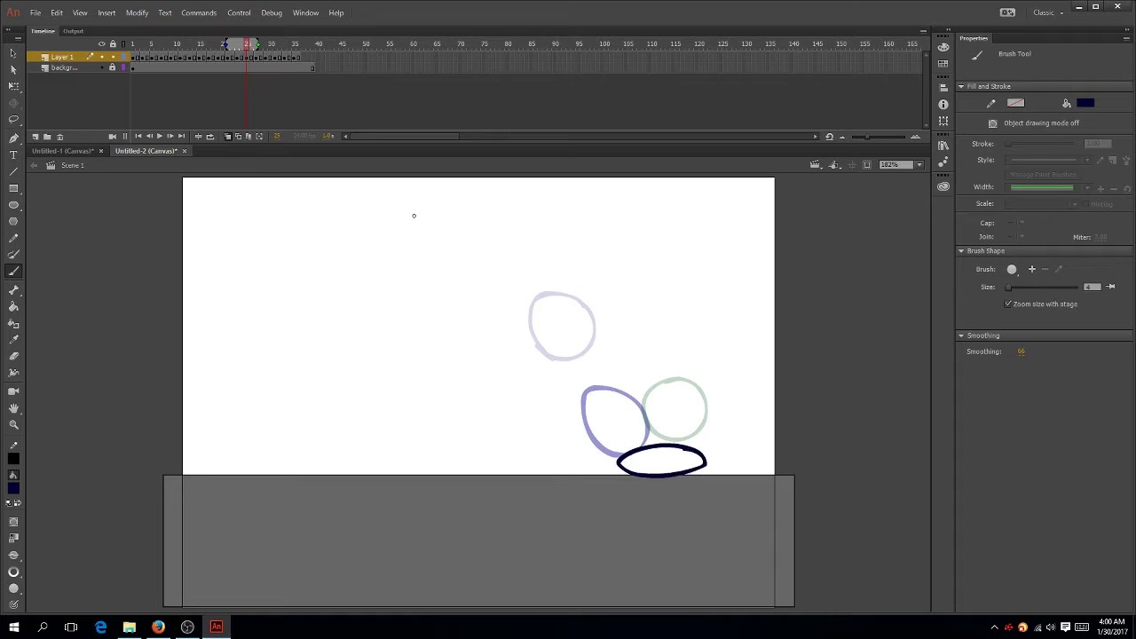
- Move the circle at frame 27 slightly down and right, and redraw it as a teardrop with its tip at the lower left
mouse_move(261, 44)
mouse_down()
mouse_move(165, 55)
mouse_move(257, 65)
mouse_up()
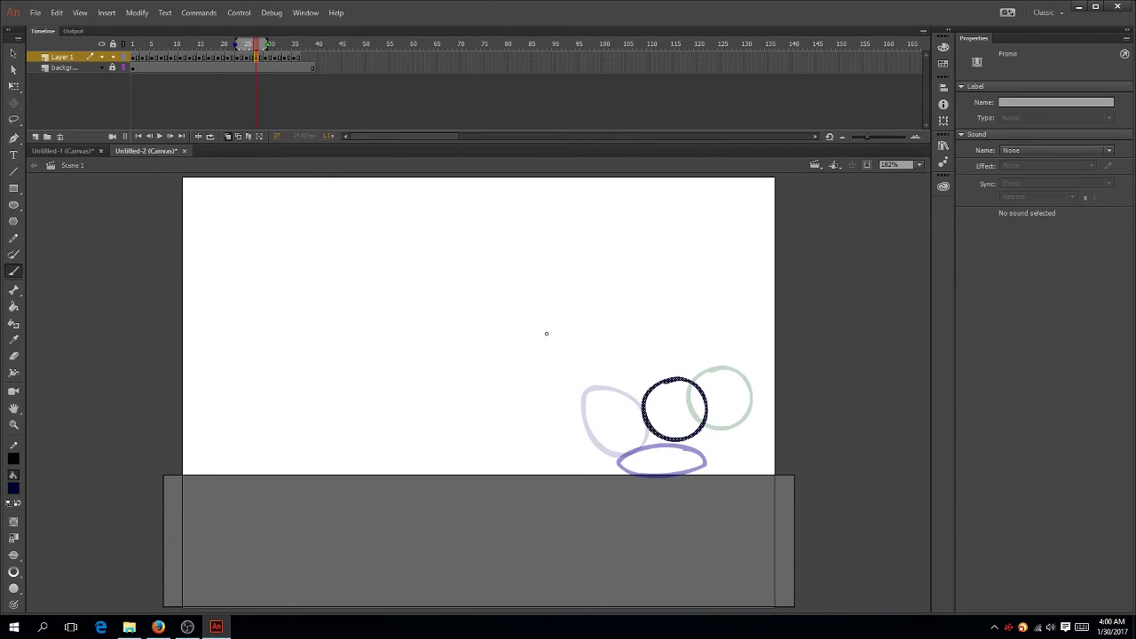
key(v)
drag(670, 384, 688, 393)
key(e)
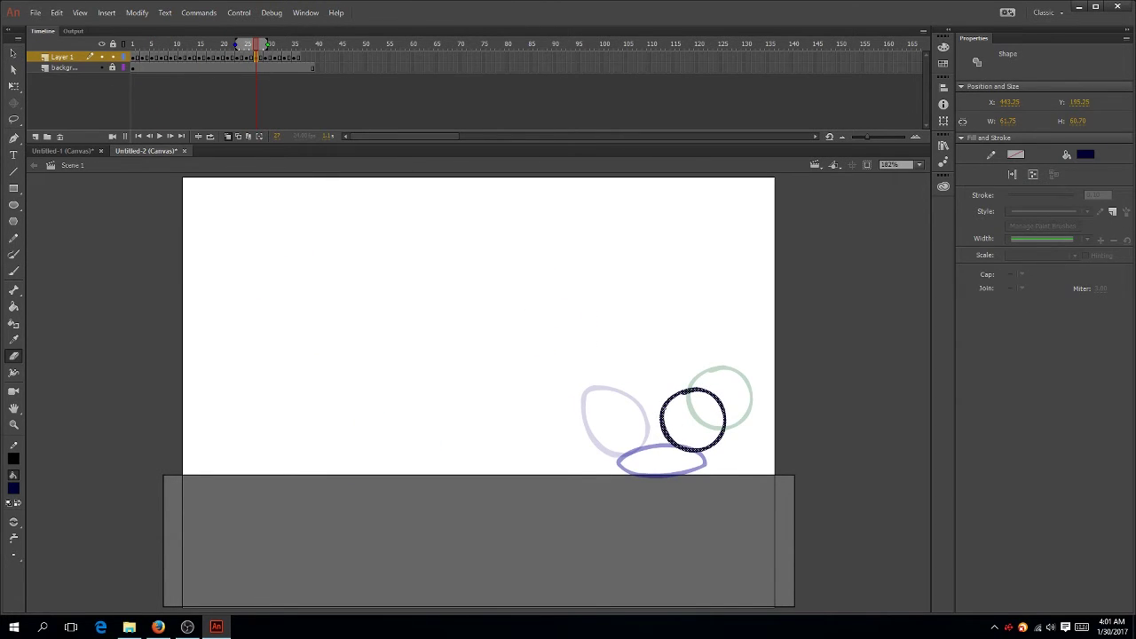
mouse_move(684, 446)
mouse_down()
mouse_move(723, 433)
mouse_move(667, 439)
mouse_move(729, 431)
mouse_move(722, 410)
mouse_up()
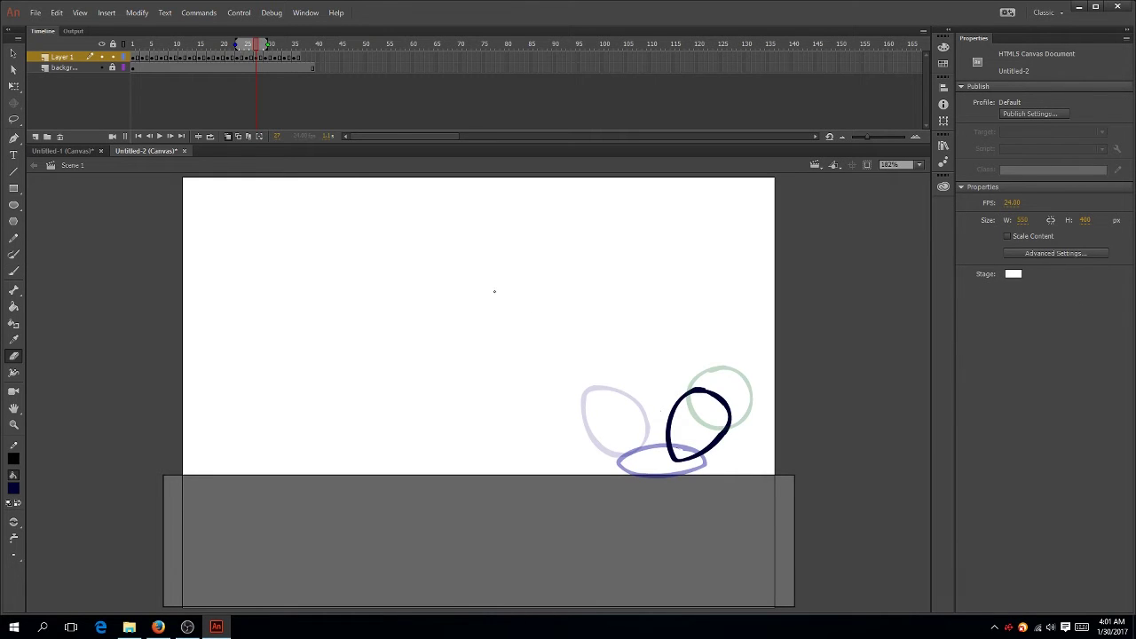
- Shift the circles at frames 29 and 31 slightly to the right along the bounce path
drag(257, 43, 270, 44)
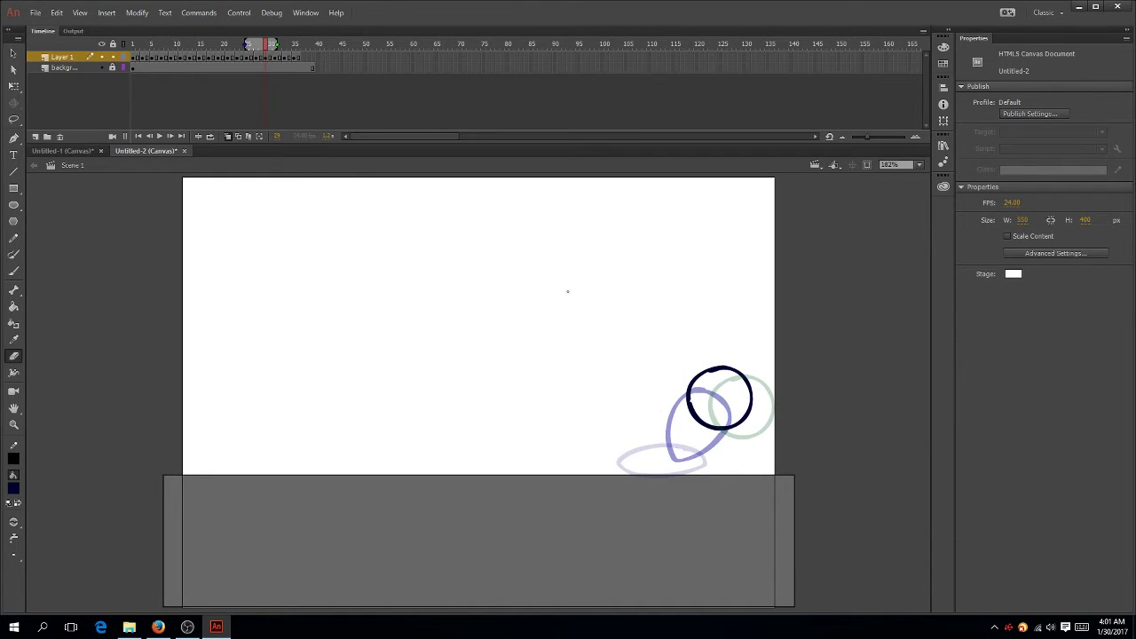
key(v)
drag(720, 371, 780, 418)
click(279, 57)
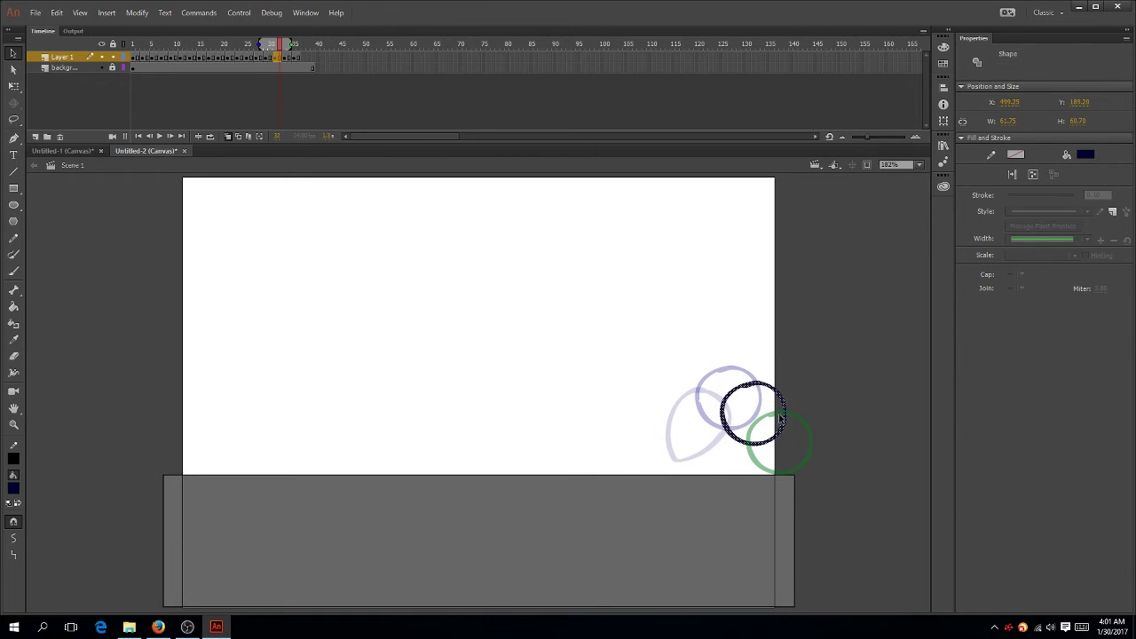
- Squash the circle at frame 33 vertically to about 48.6 px high with Free Transform and shift it slightly right
click(287, 57)
key(e)
key(a)
click(790, 383)
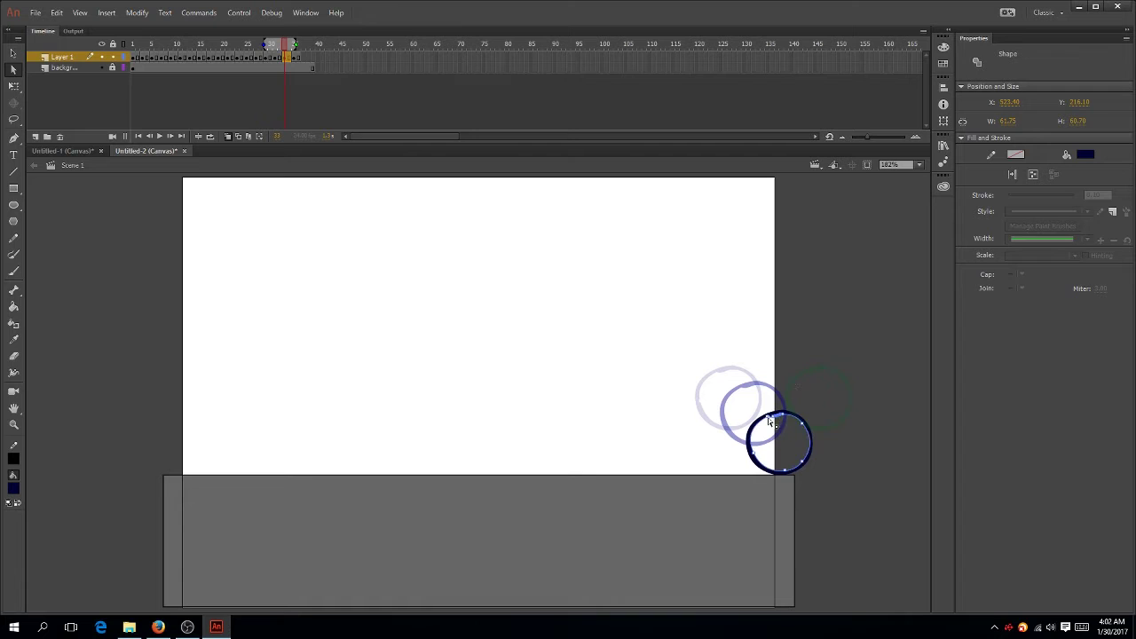
click(771, 414)
drag(754, 400, 824, 470)
click(14, 86)
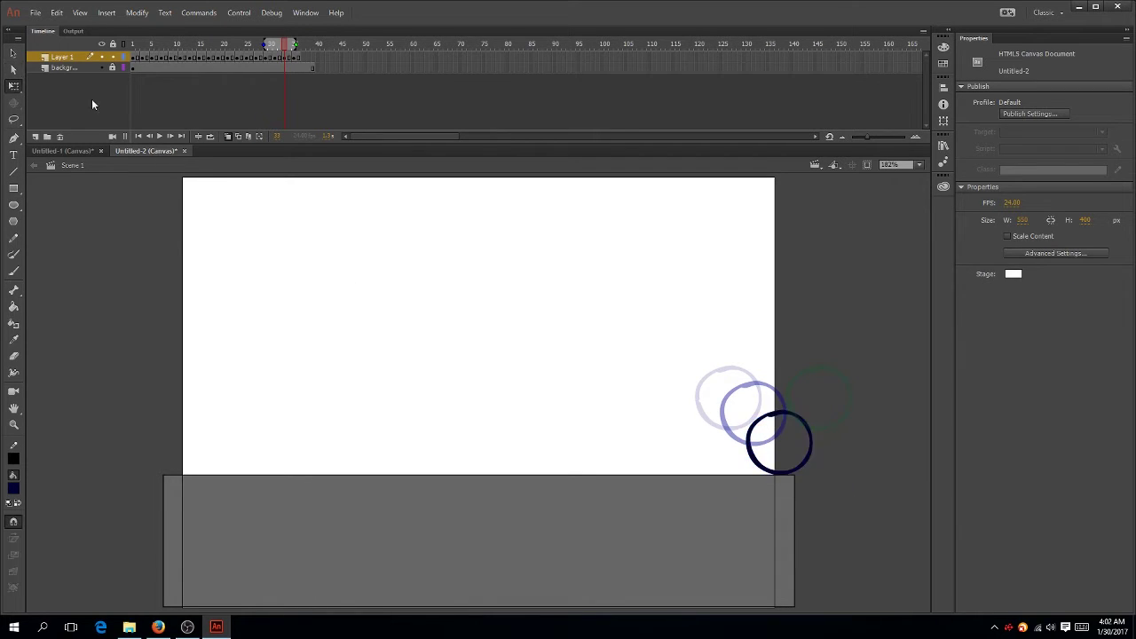
click(779, 413)
drag(779, 410, 801, 421)
mouse_move(806, 431)
mouse_down()
mouse_move(815, 443)
mouse_move(792, 415)
mouse_move(812, 435)
mouse_up()
key(v)
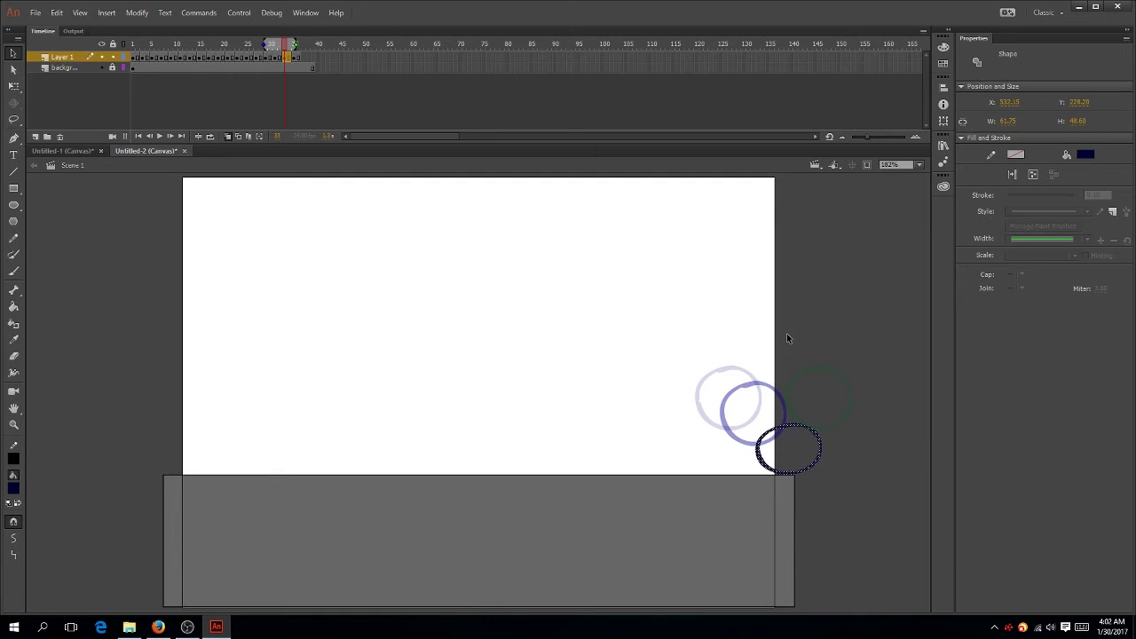
- Return to the first frame, test the reshaped bouncing ball movie in the browser, and close the browser window
drag(252, 45, 82, 46)
click(165, 14)
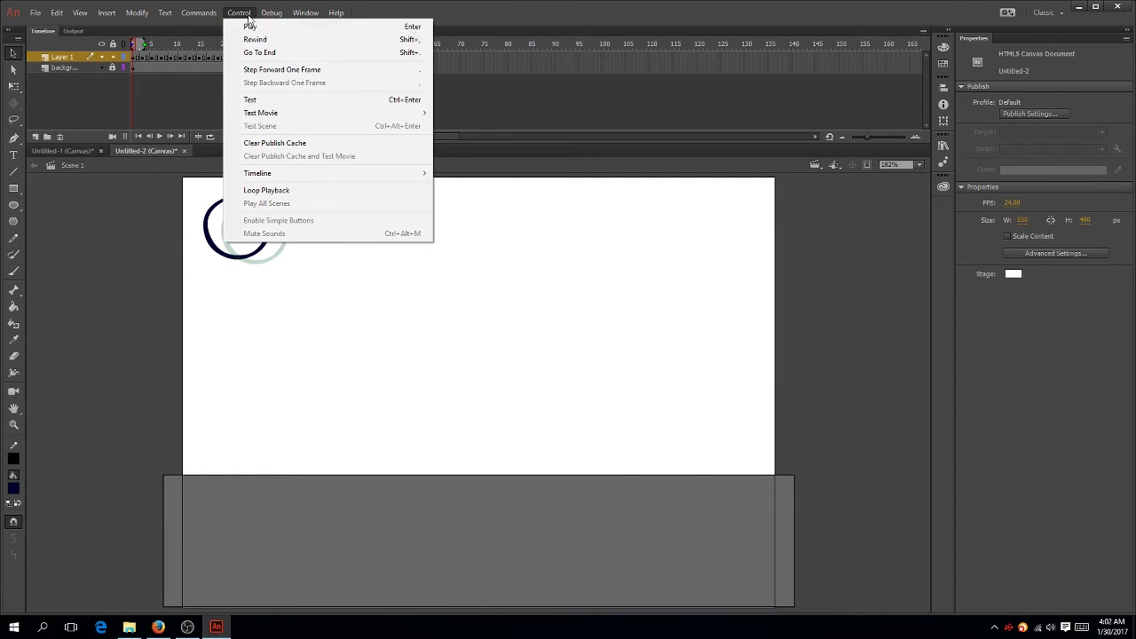
mouse_move(270, 115)
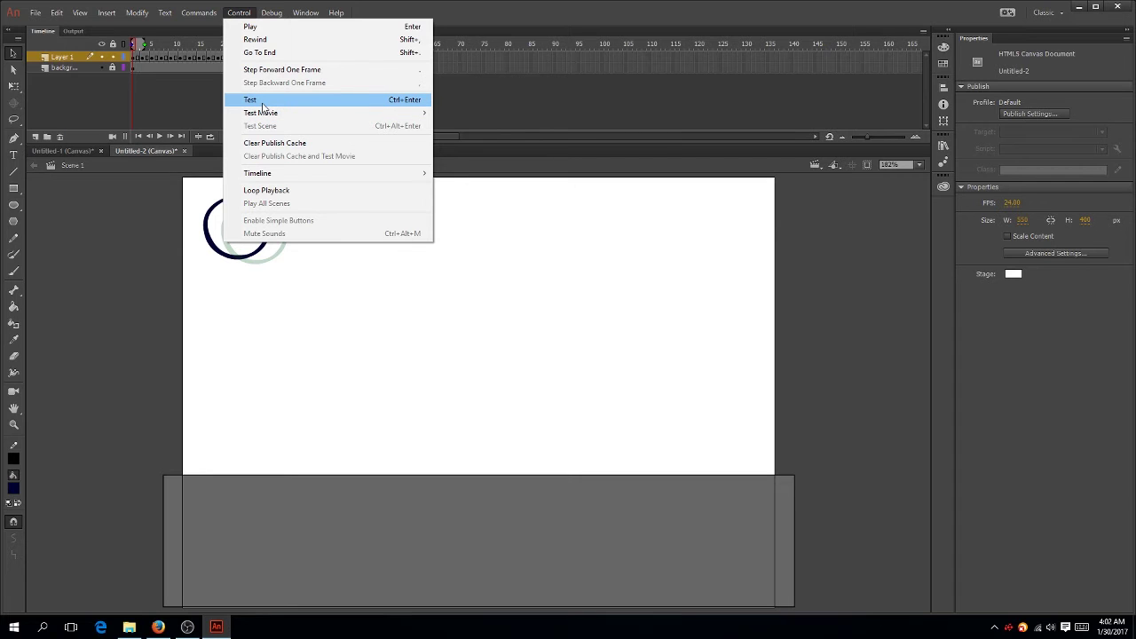
click(262, 103)
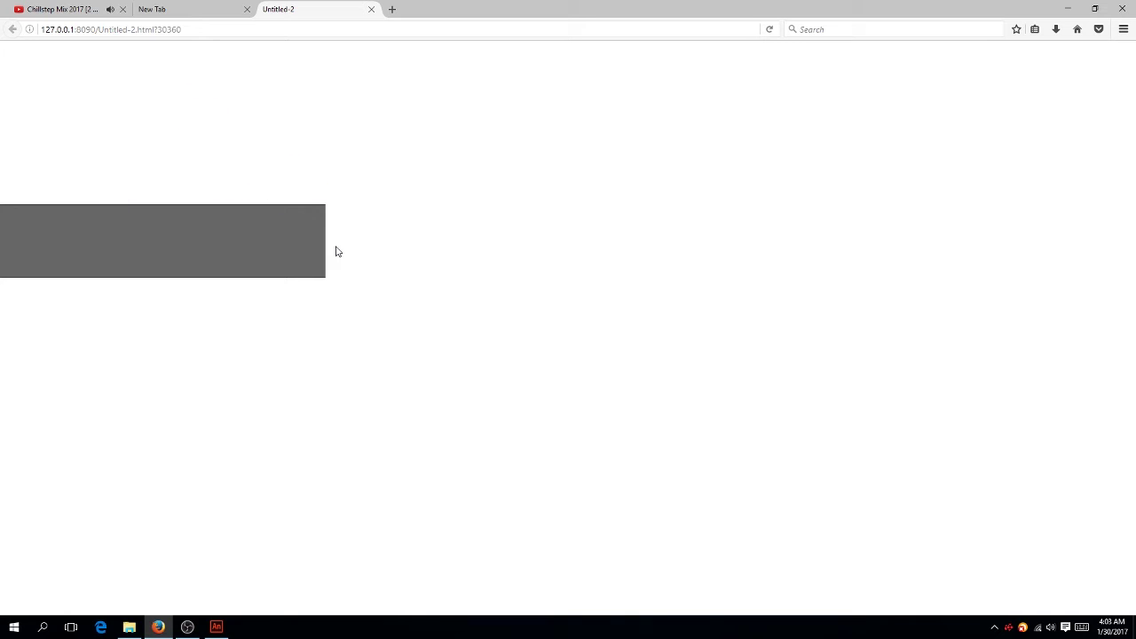
click(1127, 7)
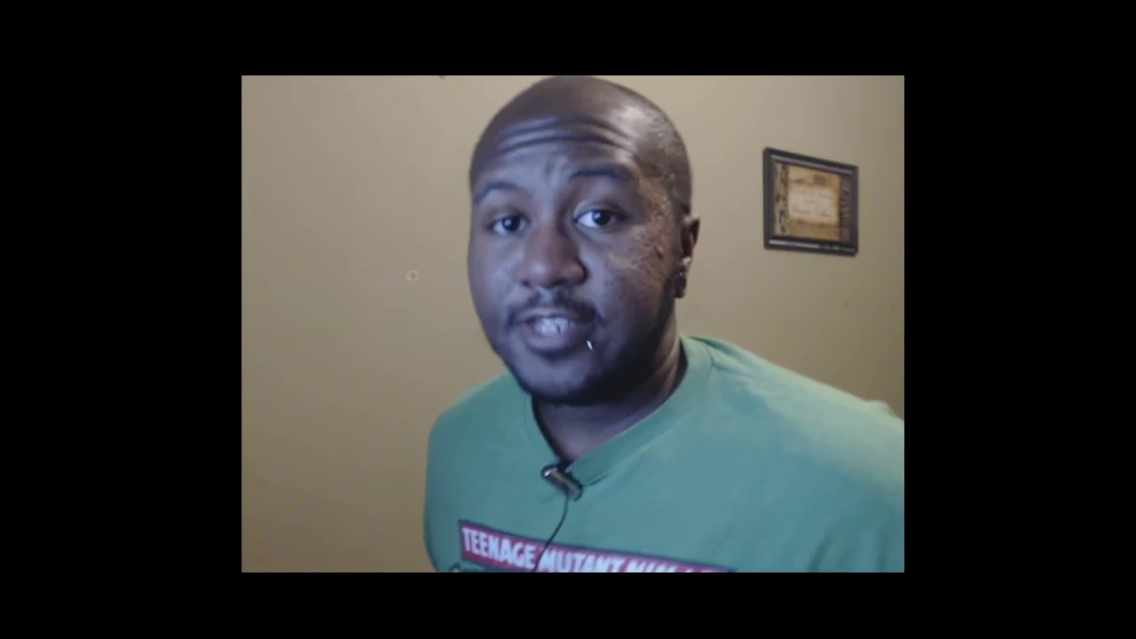